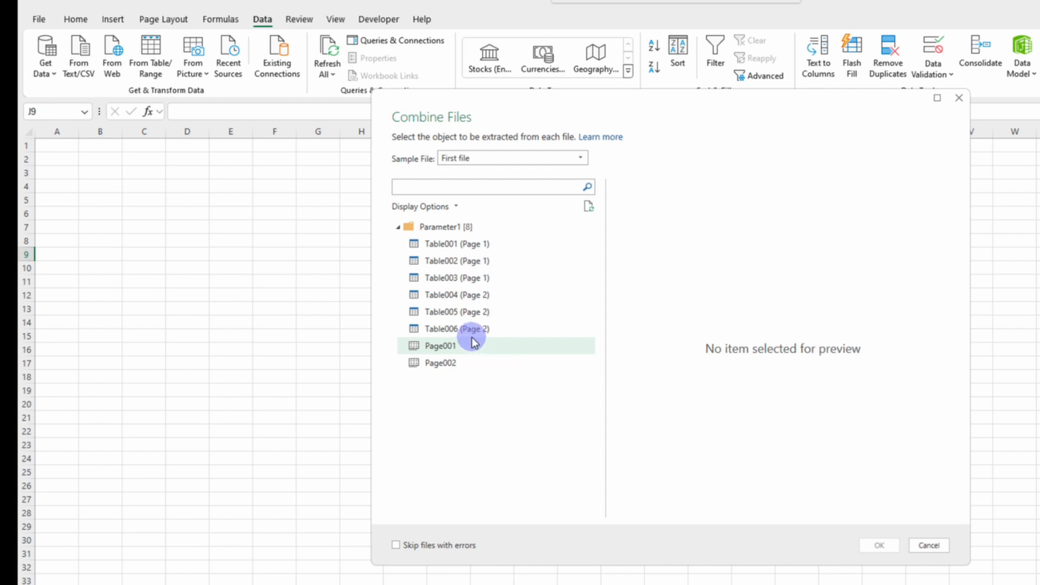
Step: Preview Page001 and Page002 of the sample invoice, then combine the files using Page001 as the extracted object
left_click(465, 347)
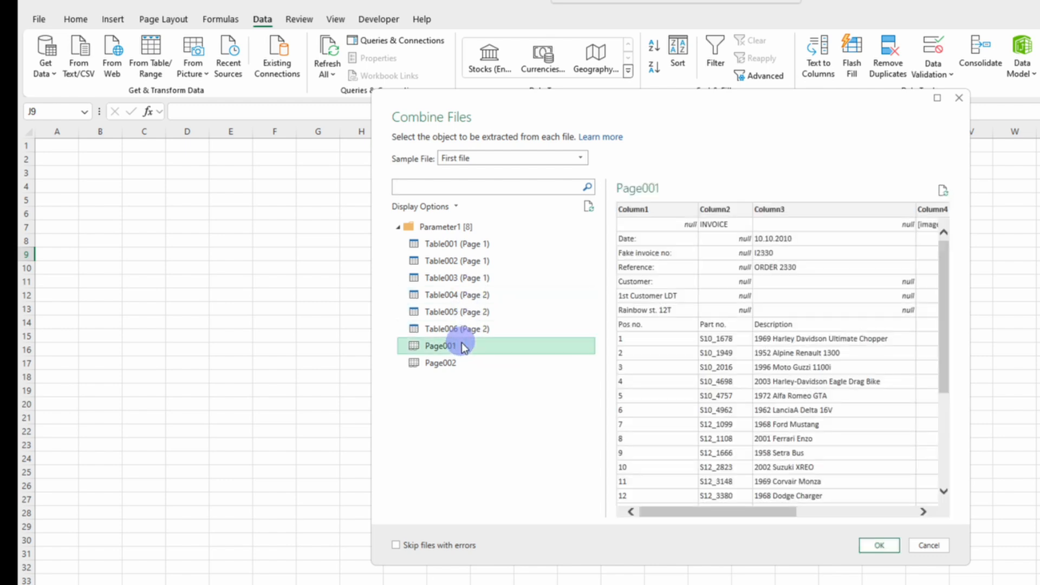
left_click(453, 362)
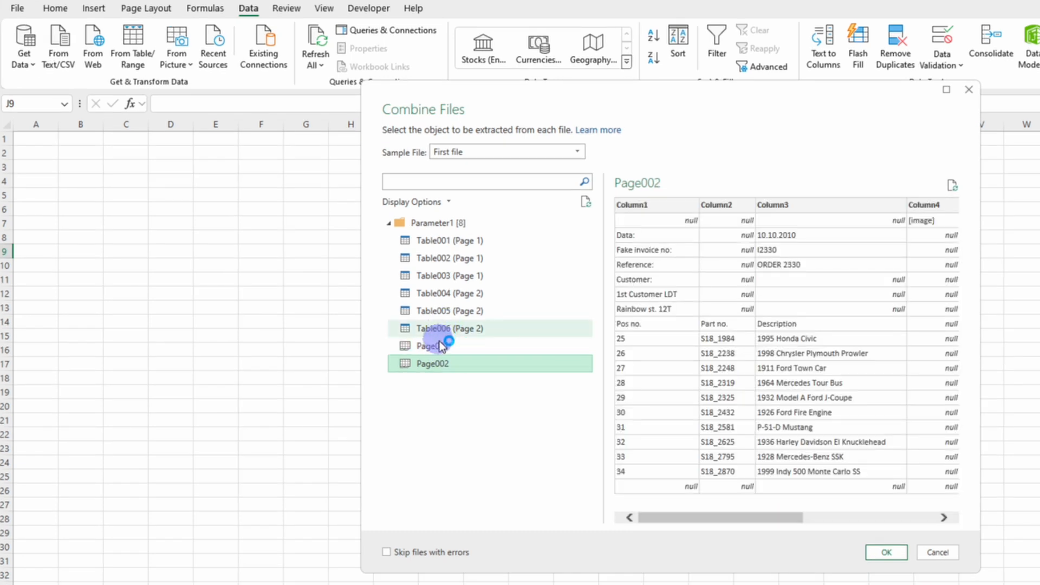
left_click(440, 347)
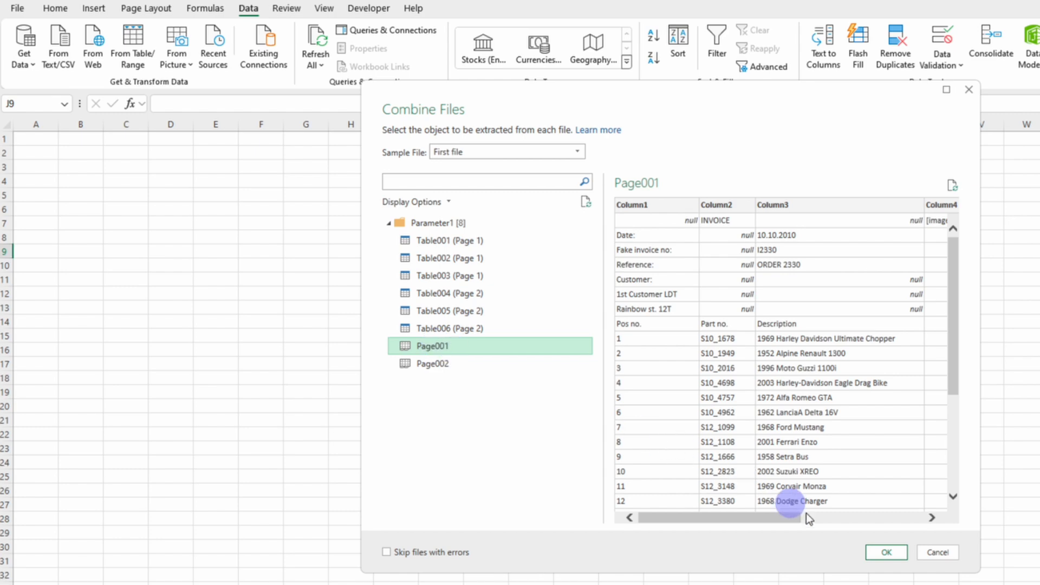
left_click(884, 553)
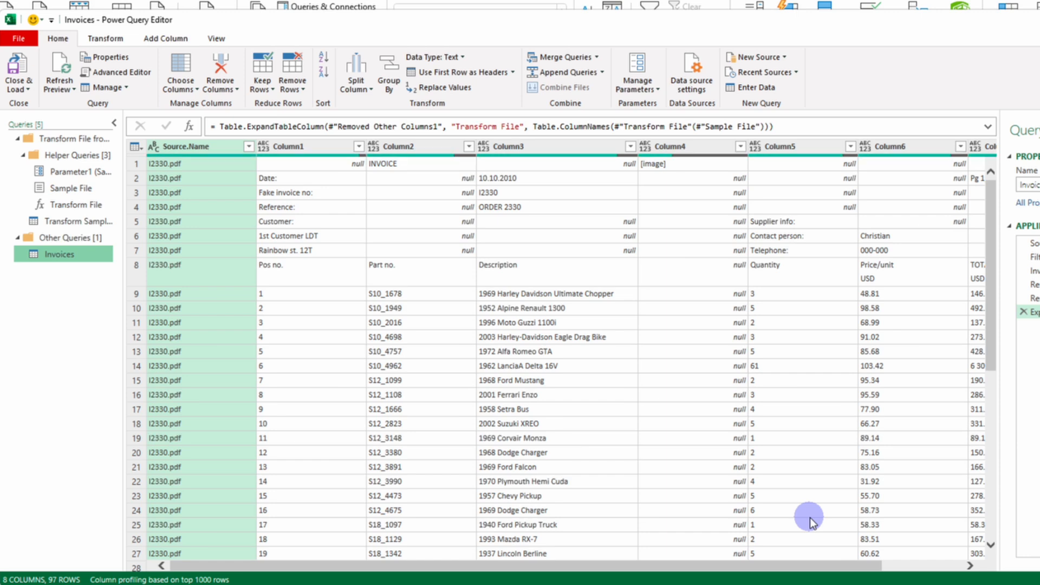
Step: Load the combined Invoices query into the worksheet and look through the resulting table
left_click(18, 68)
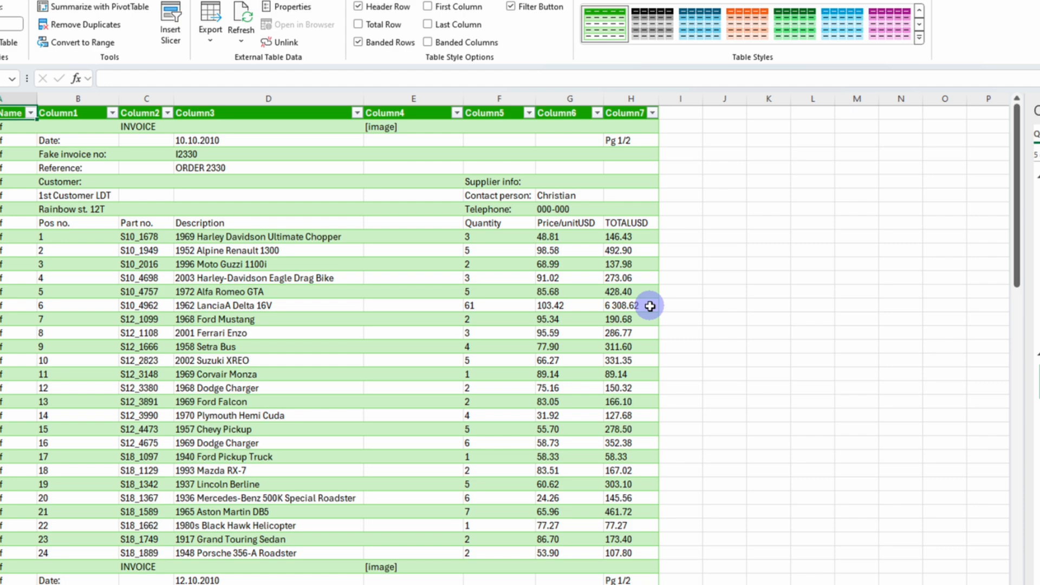
scroll(558, 332, "down", 20)
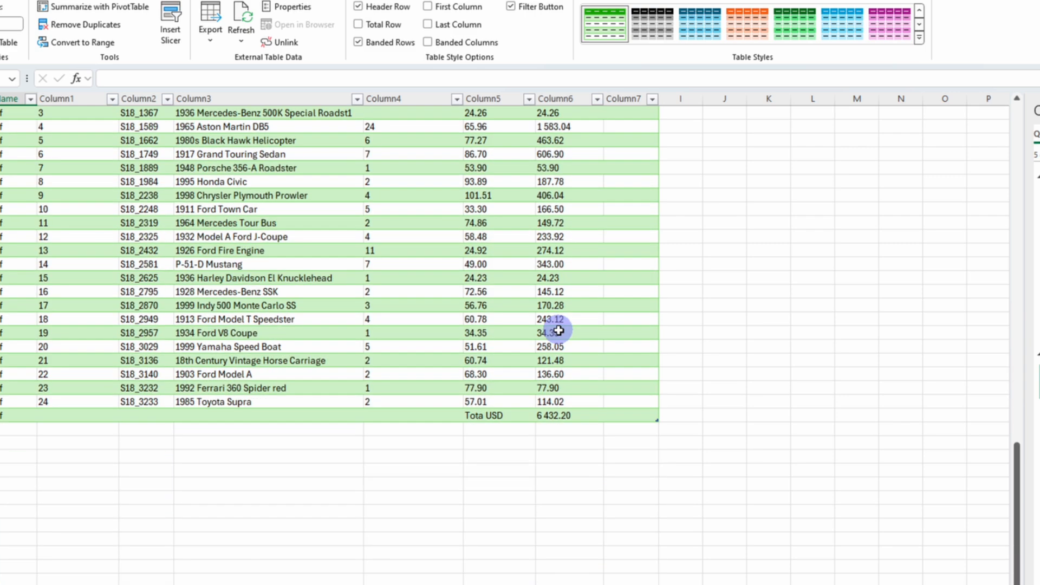
scroll(557, 331, "up", 15)
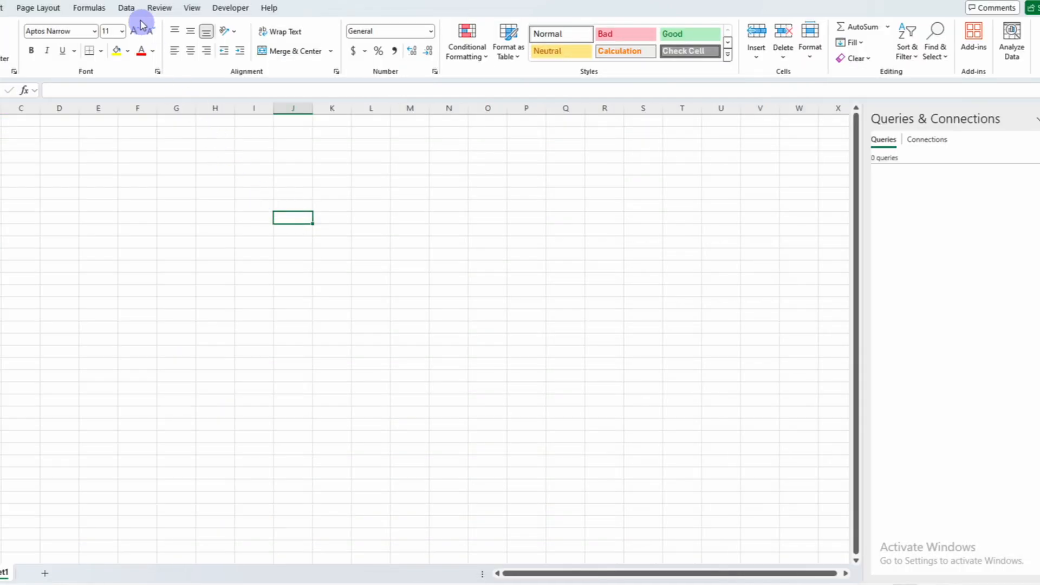
Step: Import the PDF file I2331 from the Invoices folder into the blank workbook
left_click(126, 8)
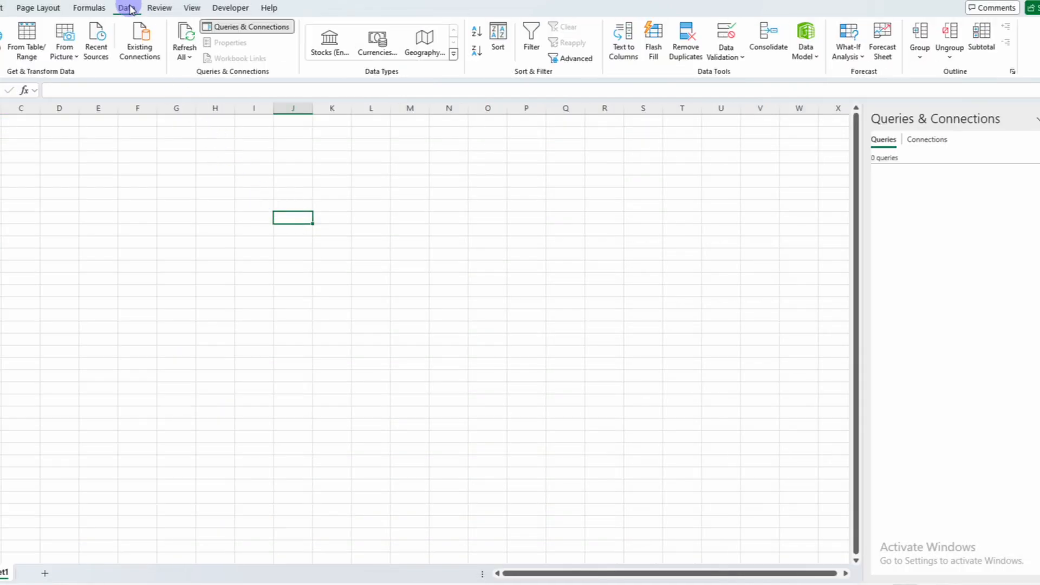
left_click(22, 43)
mouse_move(43, 76)
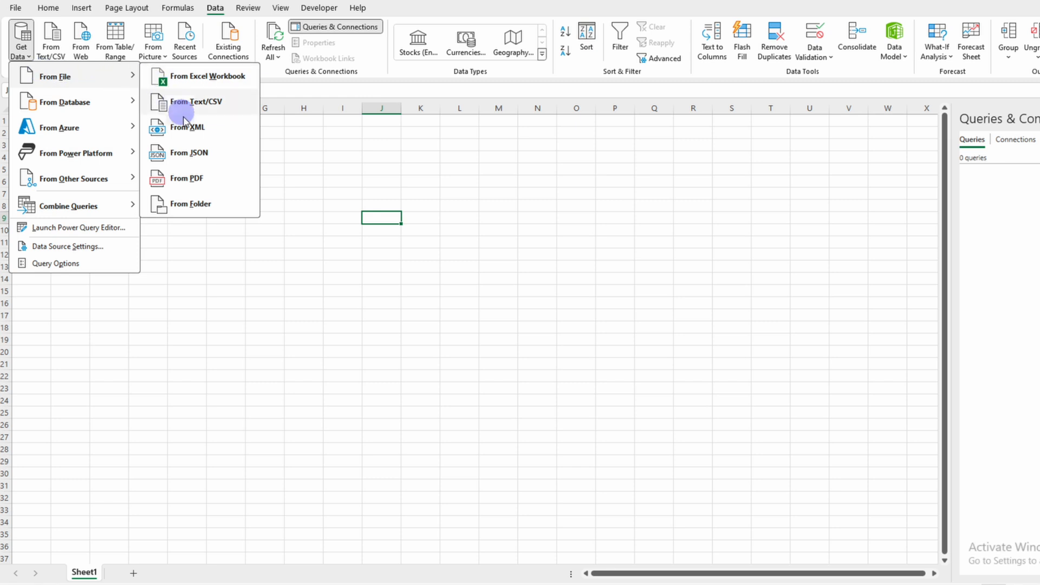
left_click(187, 180)
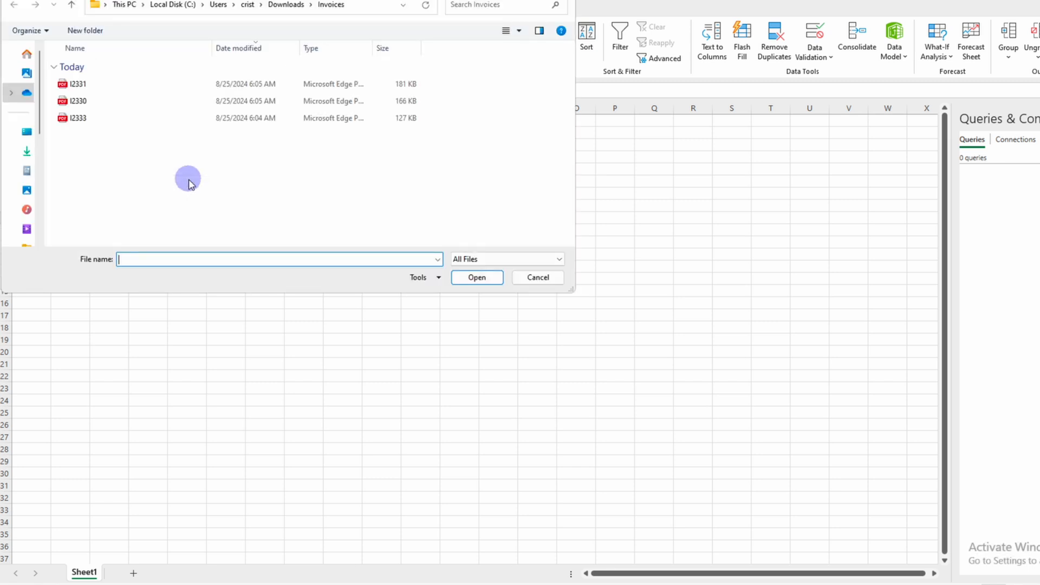
left_click(92, 84)
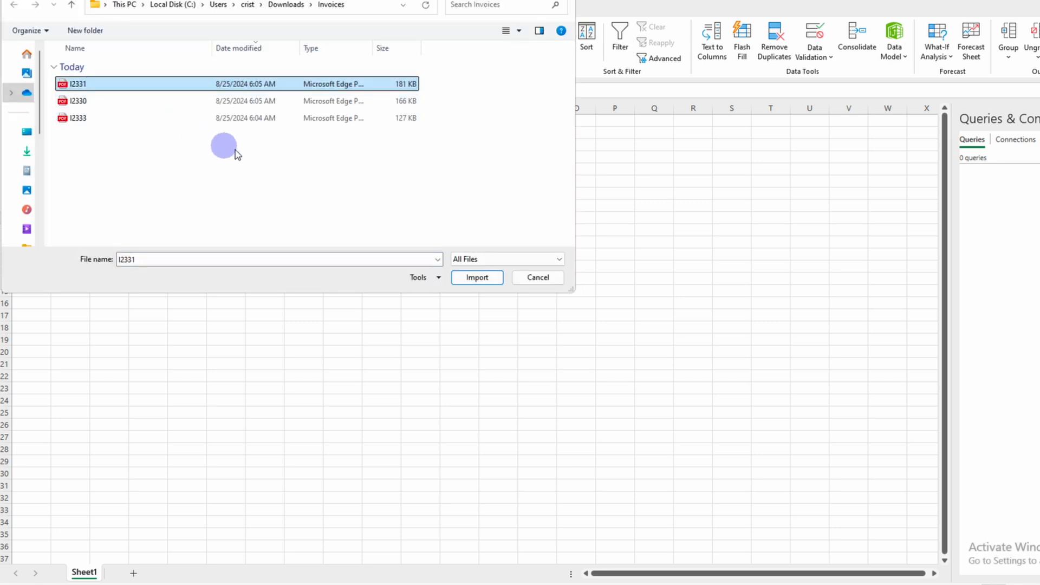
left_click(479, 280)
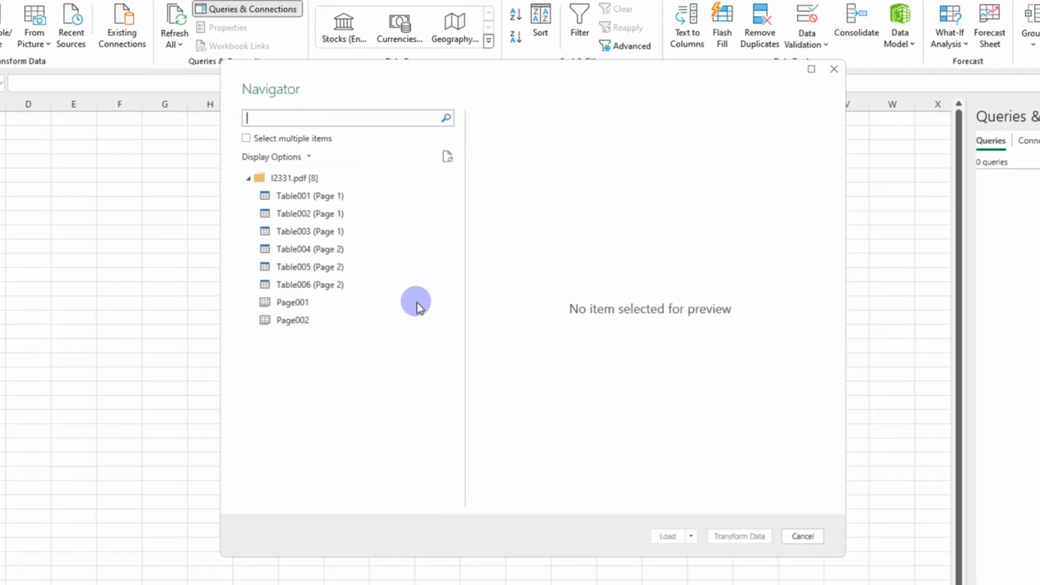
Step: Allow multiple items in the Navigator, preview Page002, and open only Page001 for transformation in Power Query
left_click(253, 142)
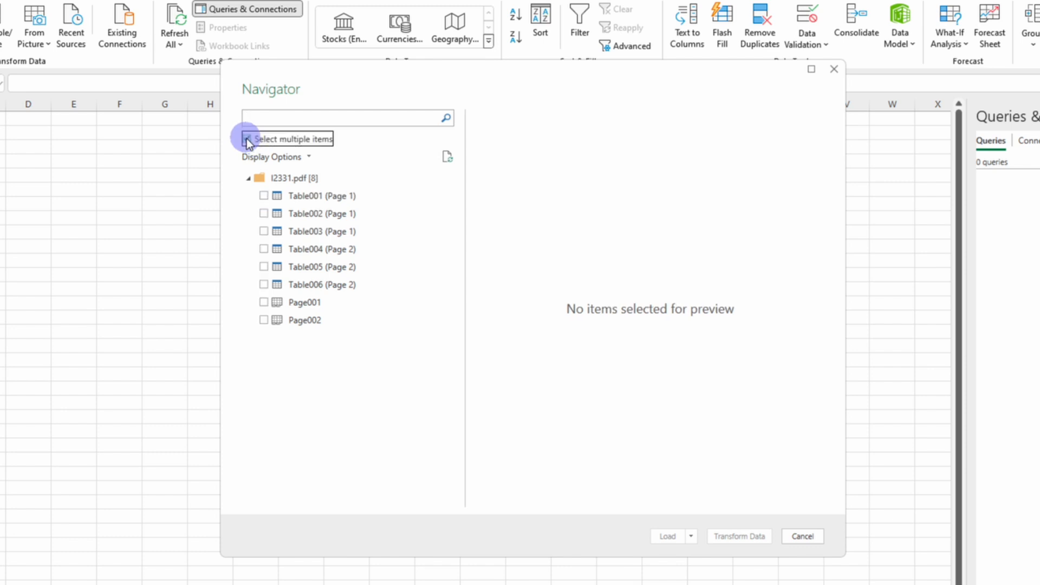
left_click(265, 303)
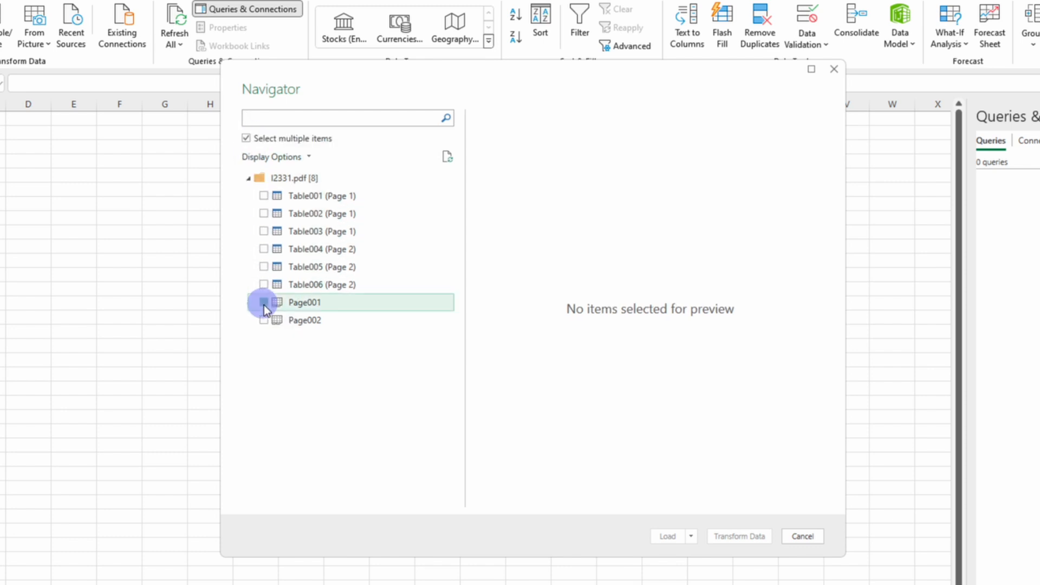
left_click(263, 323)
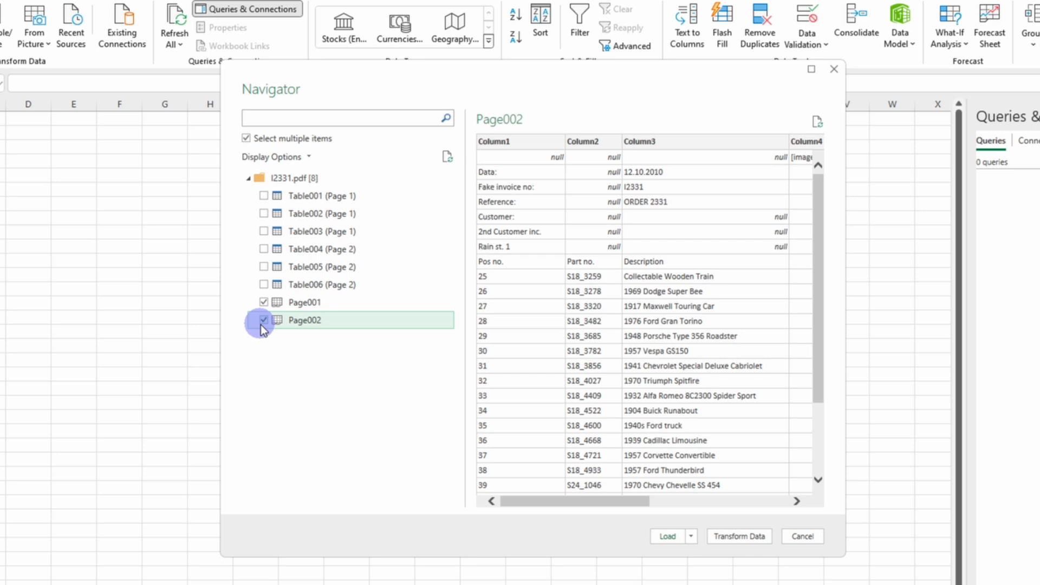
left_click(264, 320)
left_click(293, 303)
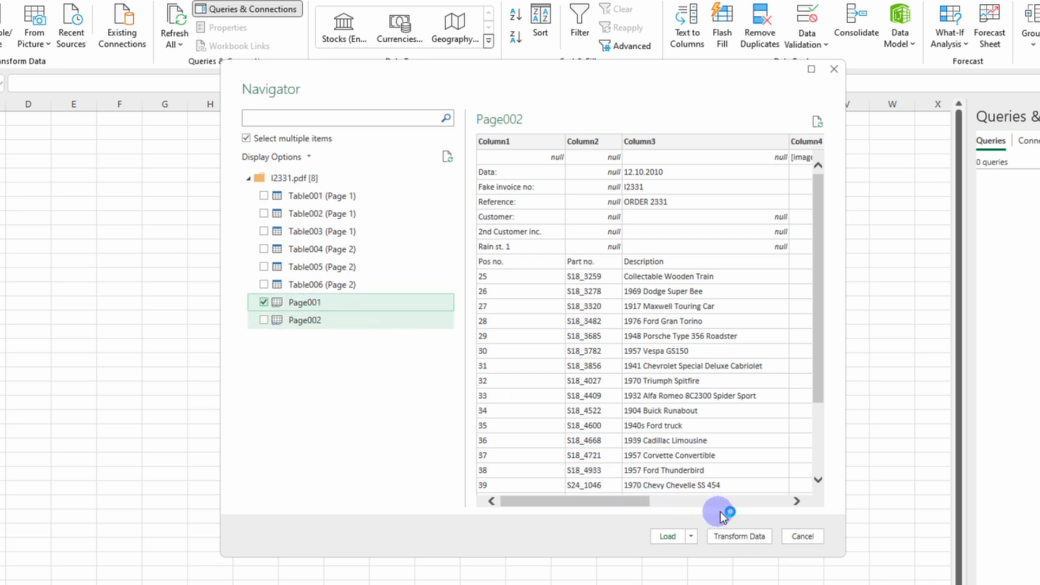
left_click(737, 537)
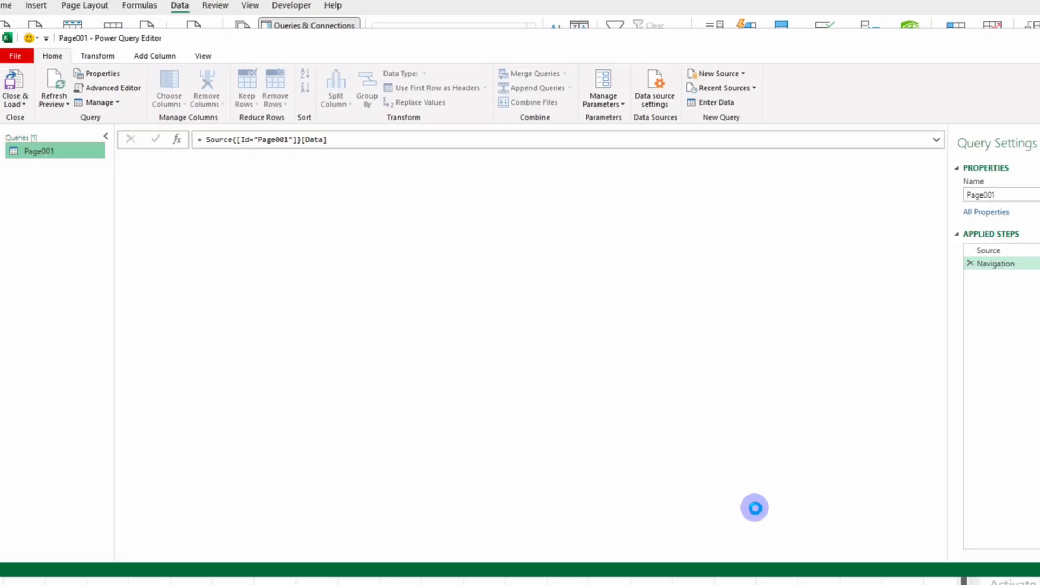
Step: Delete the Navigation step from the query and filter the Name column to only Page001 and Page002
left_click(970, 265)
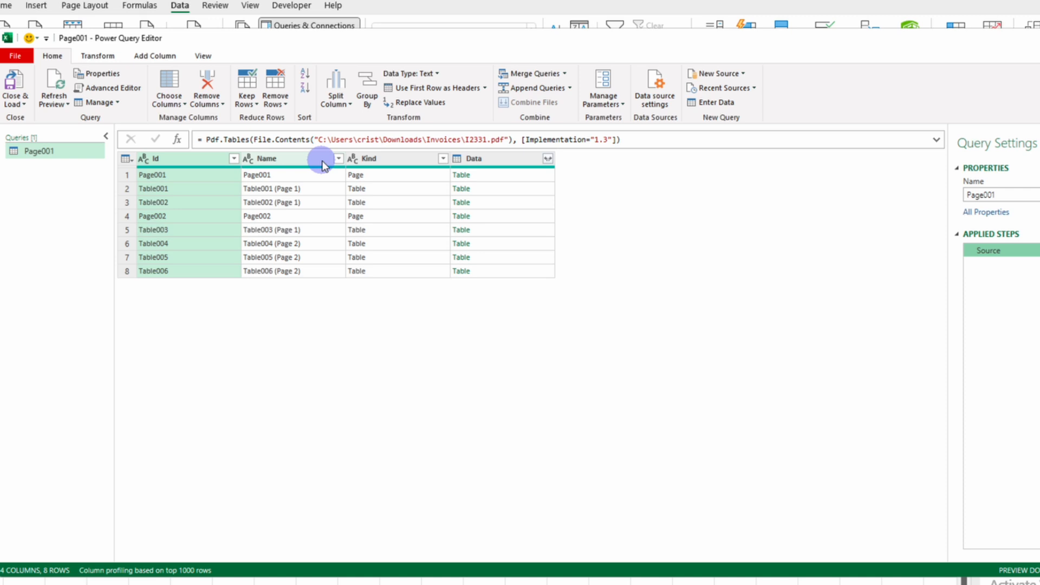
left_click(338, 158)
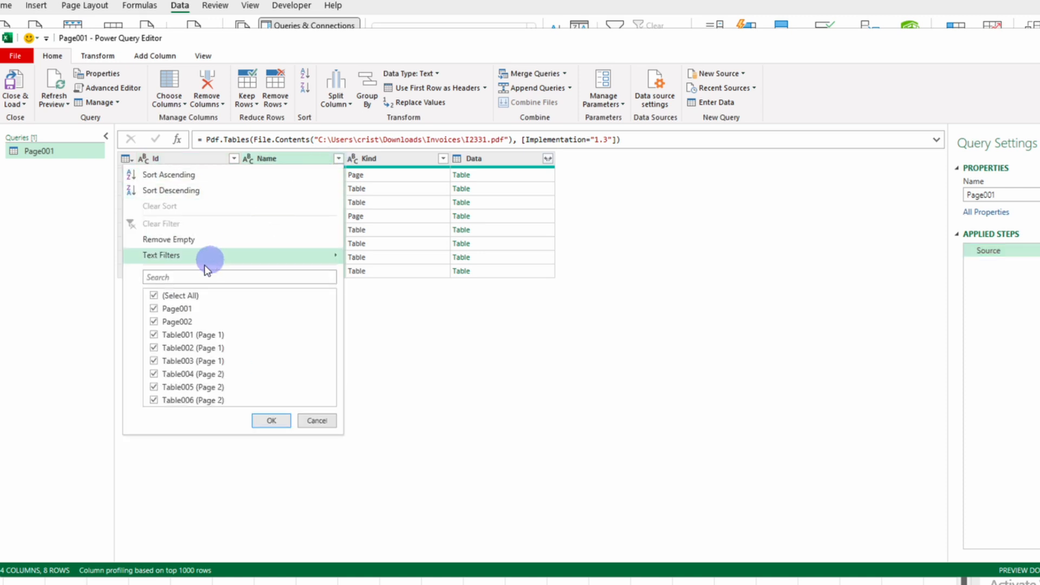
left_click(154, 295)
left_click(154, 309)
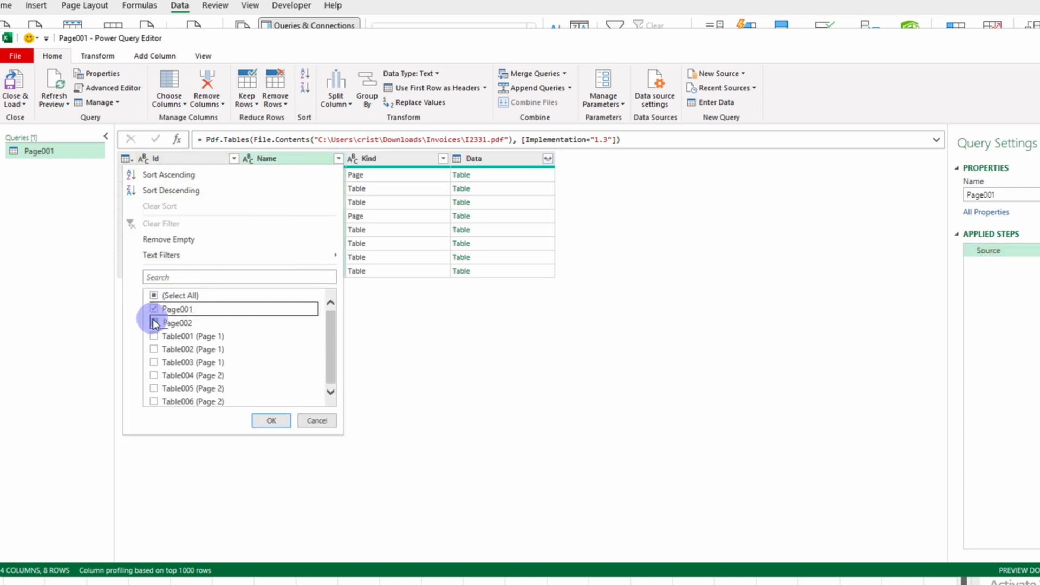
left_click(155, 322)
left_click(263, 421)
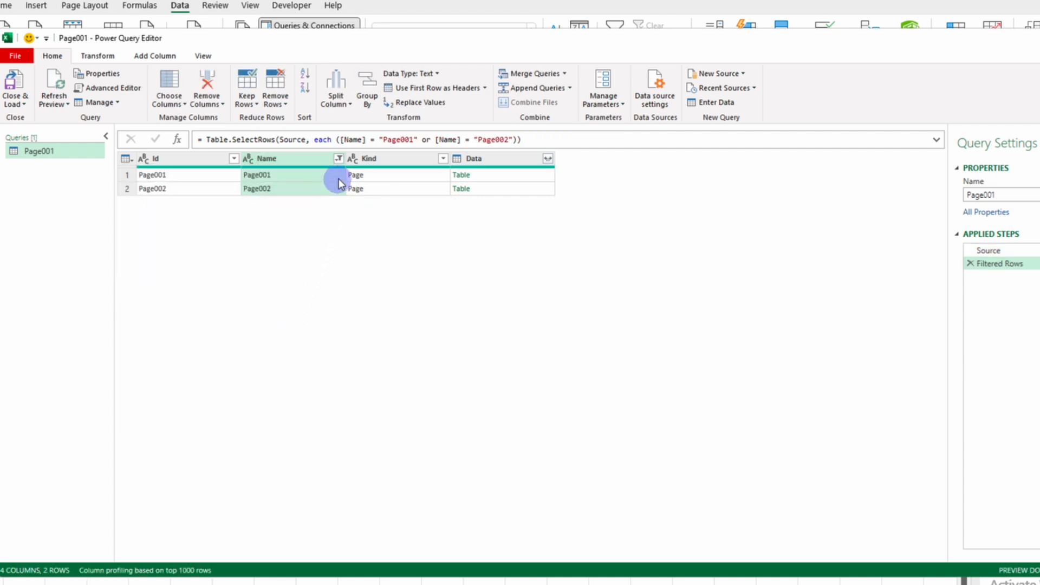
Step: Remove the Name and Kind columns from the filtered query
left_click(388, 159, "ctrl")
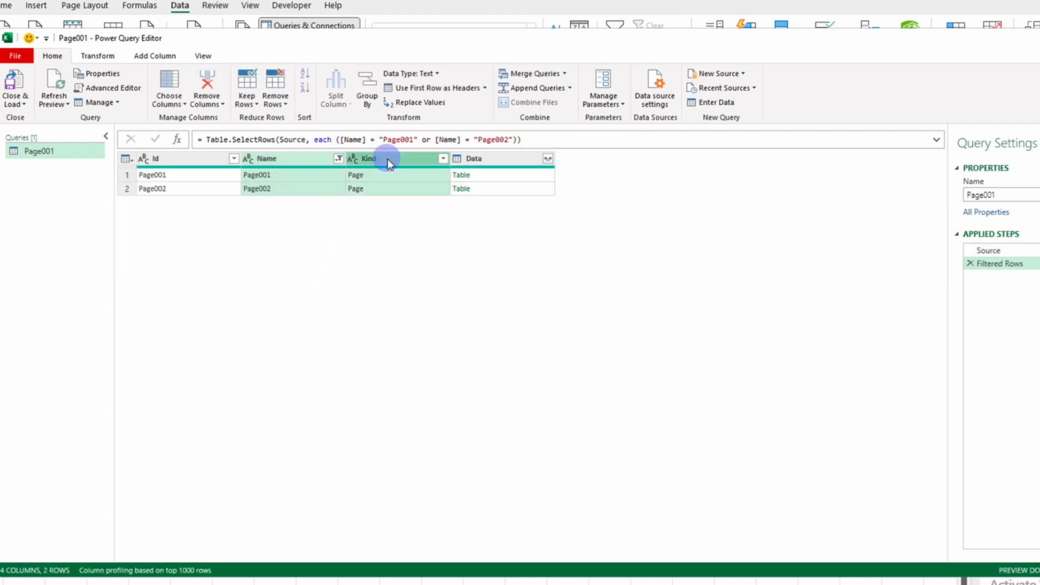
right_click(388, 159)
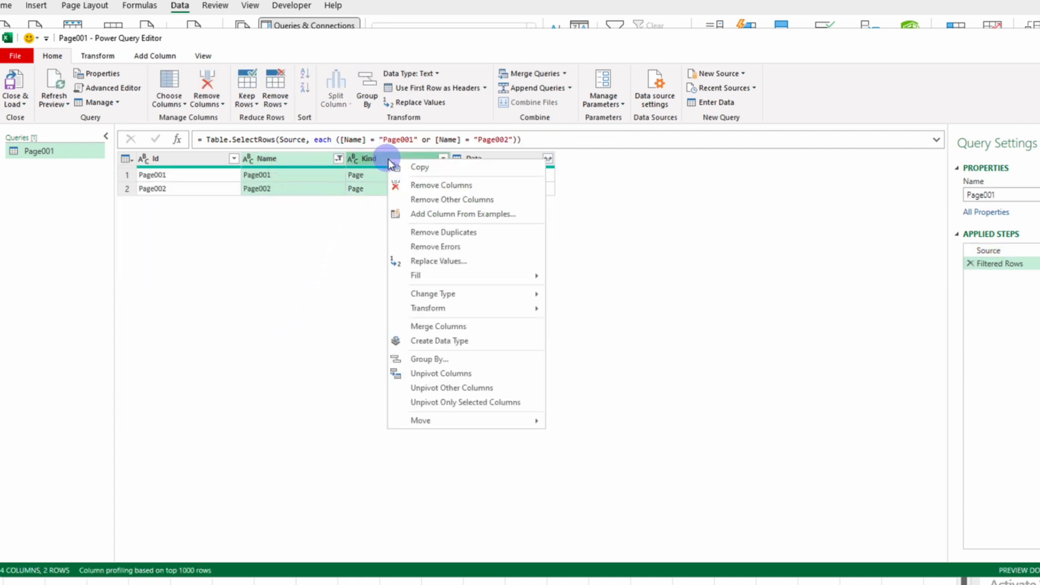
left_click(408, 183)
Step: Expand all columns of the Data column without the original column name as prefix, and check the rows of both pages
left_click(339, 158)
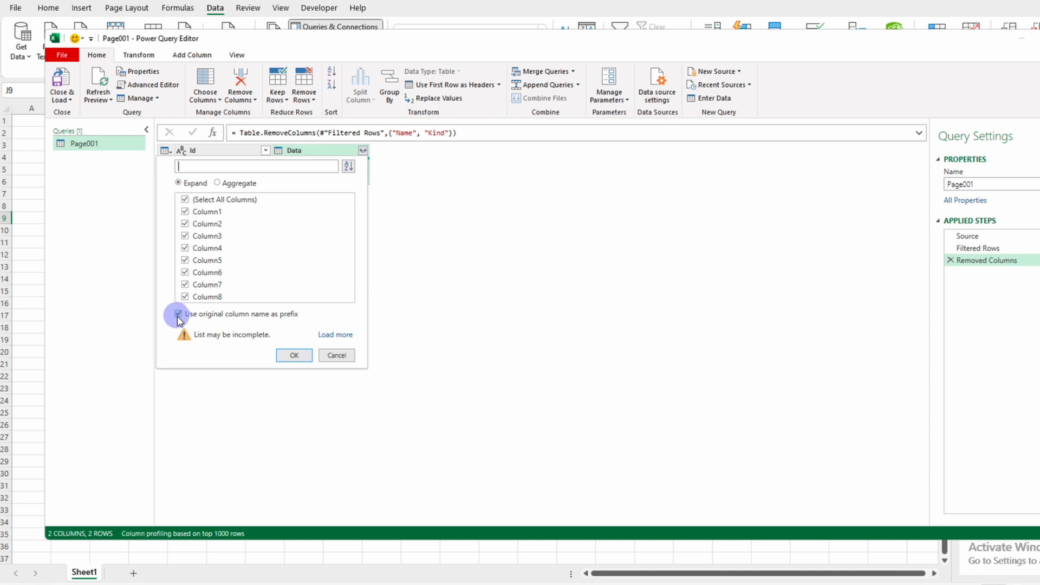
left_click(178, 314)
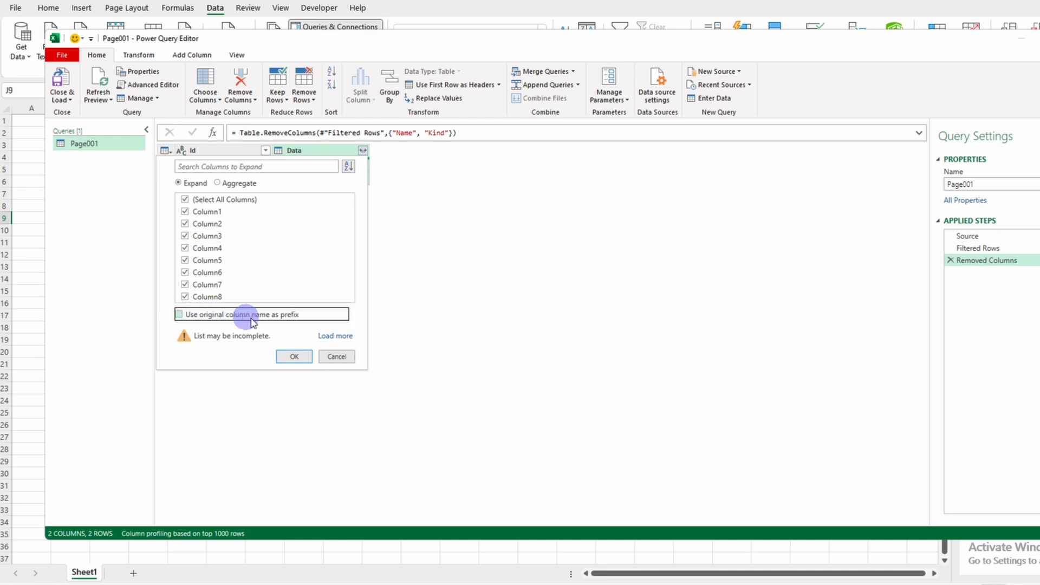
left_click(293, 358)
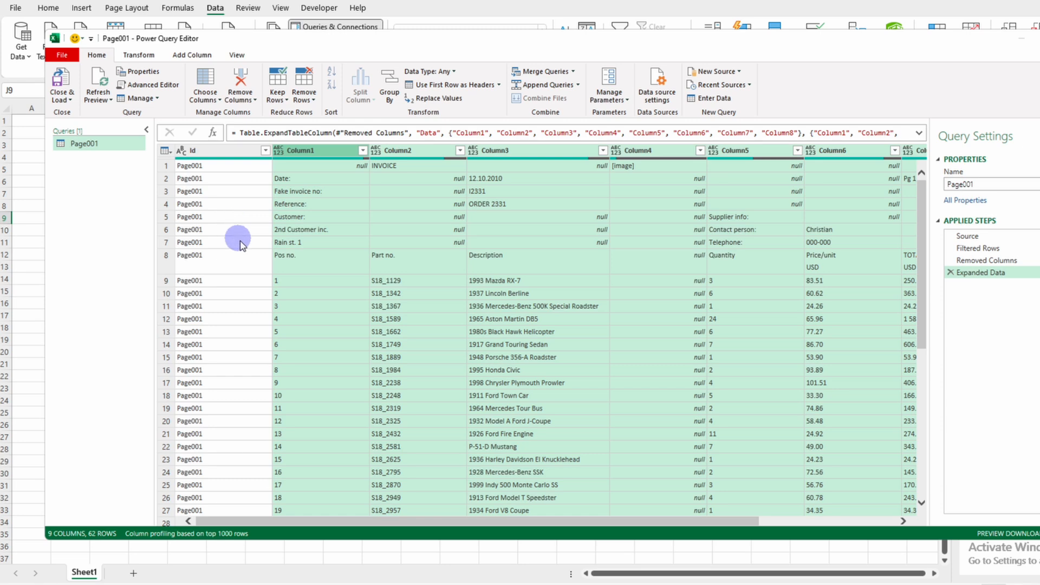
scroll(238, 241, "down", 8)
scroll(241, 247, "down", 4)
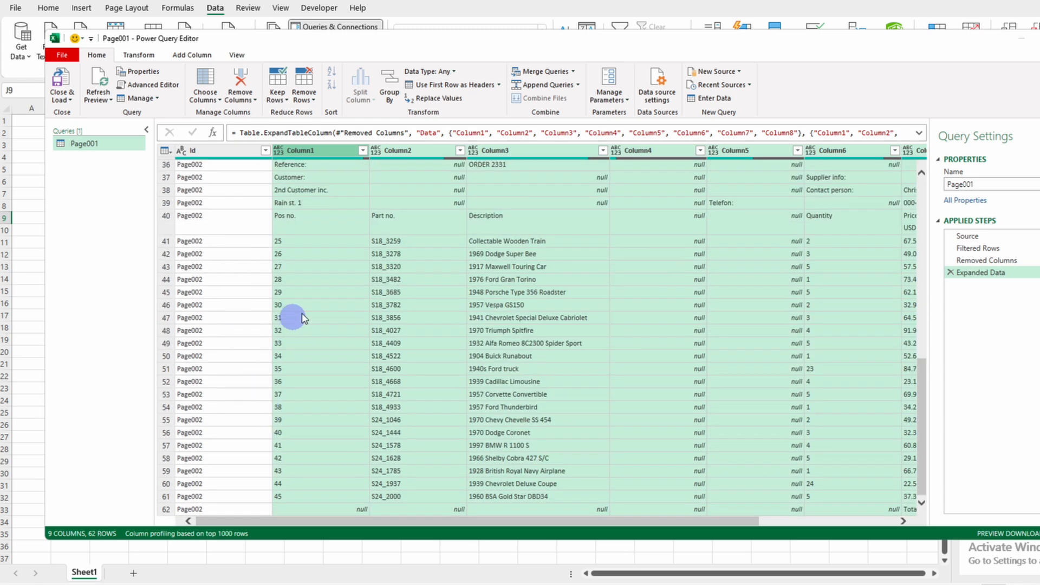
scroll(351, 322, "up", 12)
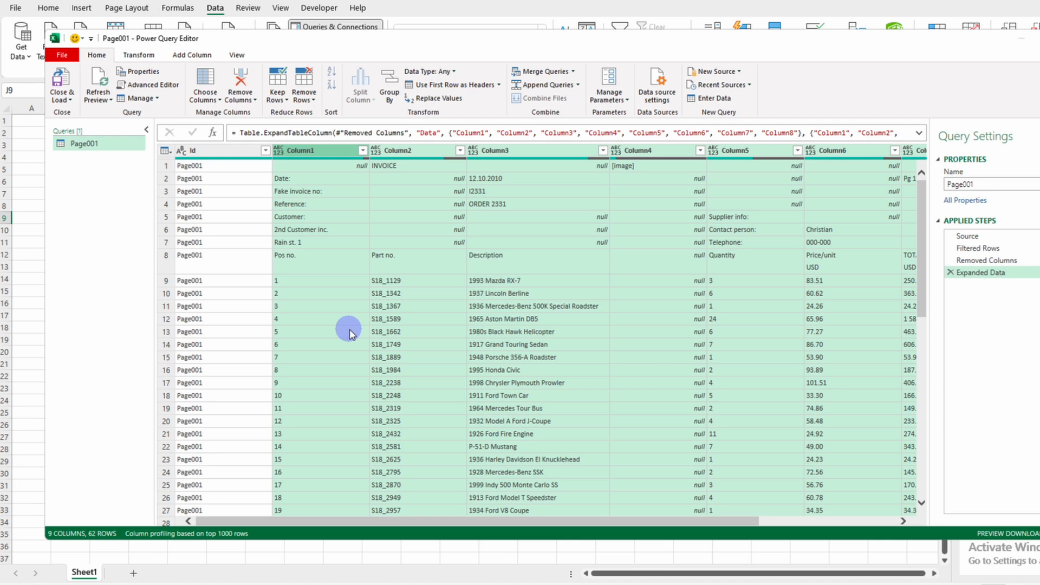
Step: Rename the query Page001 as fxTransform
left_click(978, 184)
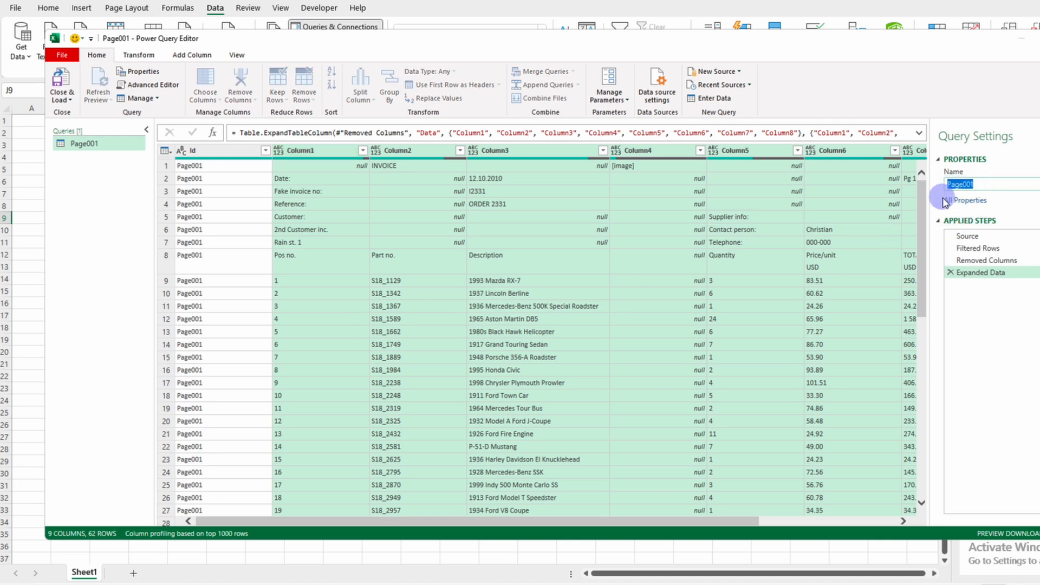
type("fxTransform")
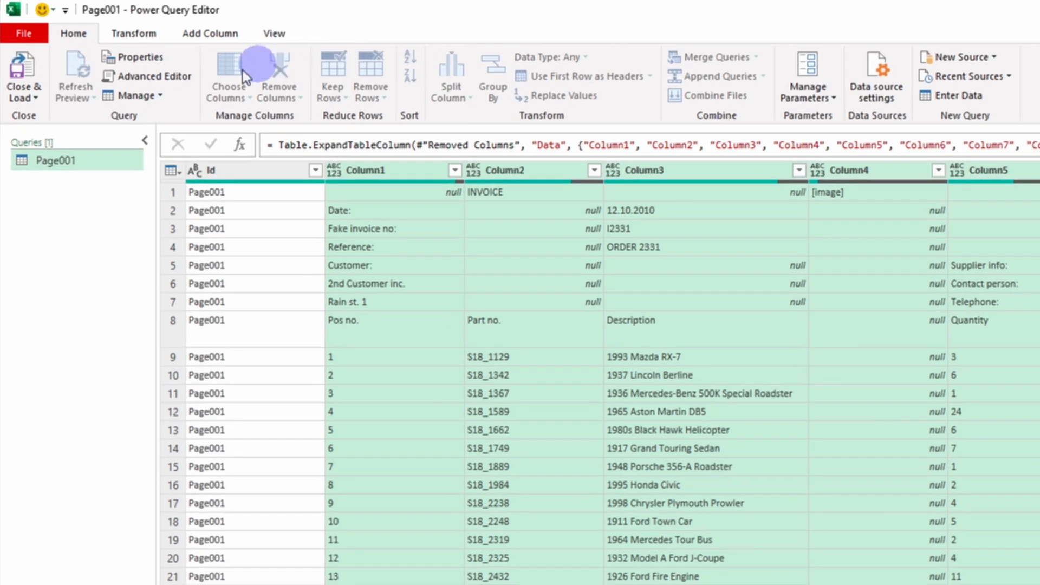
Step: Turn the fxTransform query into a function by adding the line (fxTransform)=> above let in its M code
left_click(158, 87)
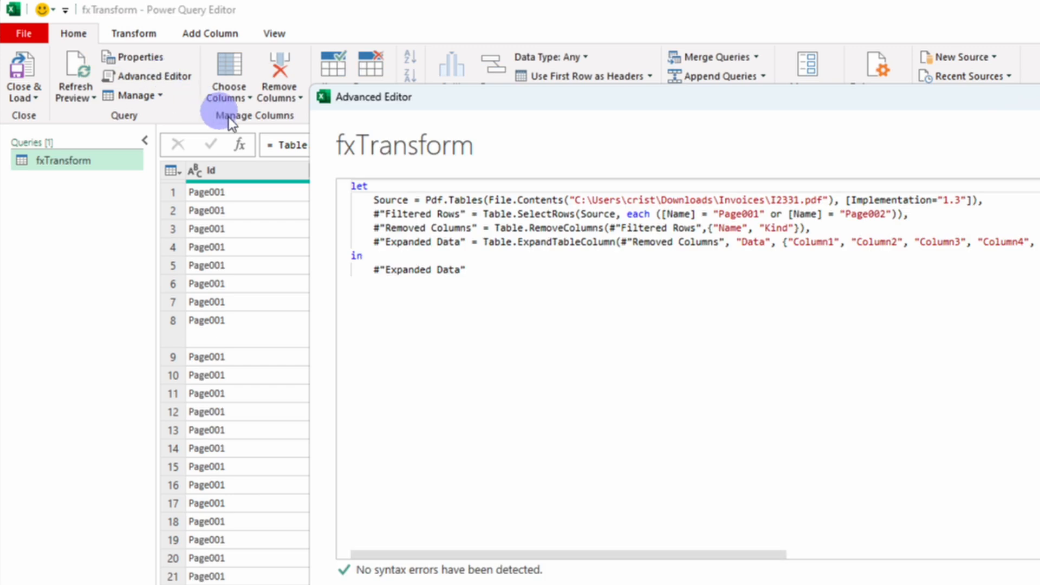
left_click(358, 185)
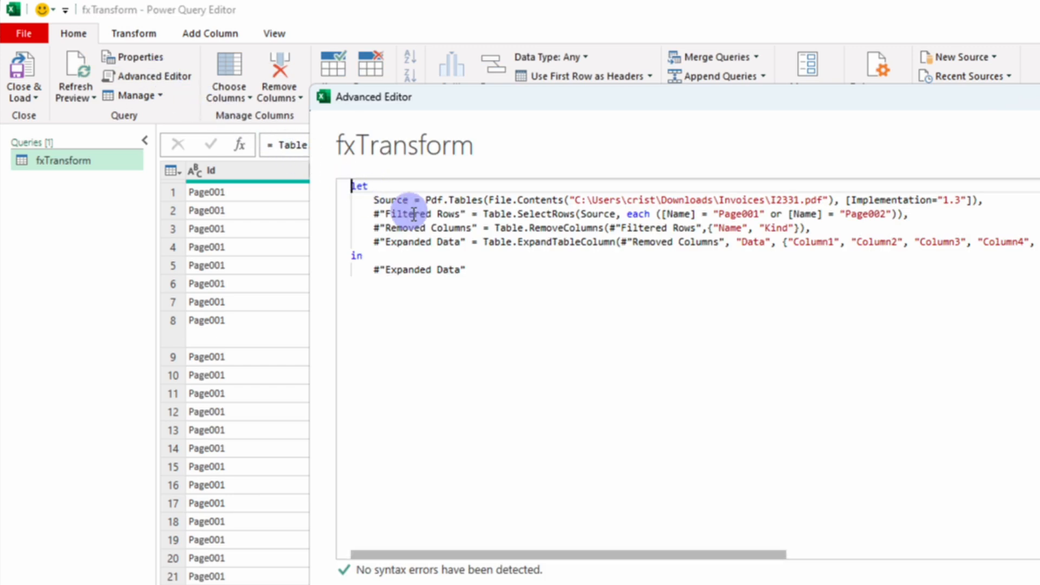
key("Return")
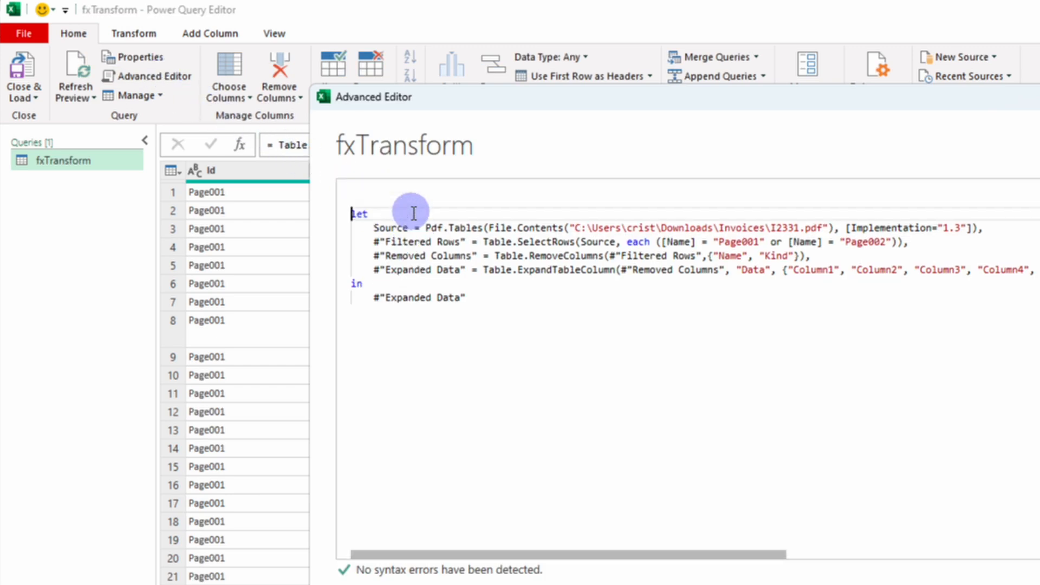
left_click(391, 188)
type("(f")
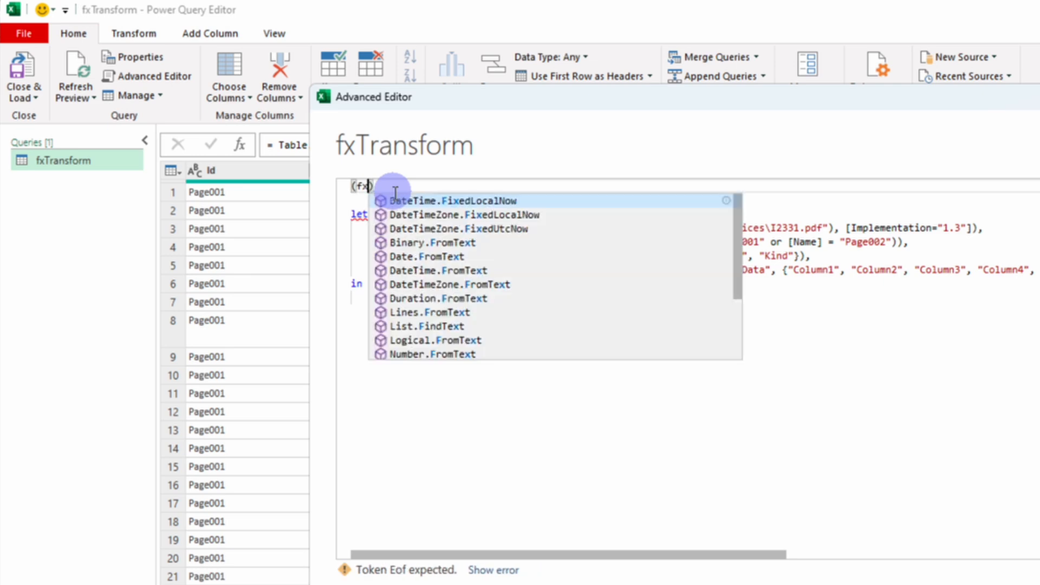
type("xTransform)=")
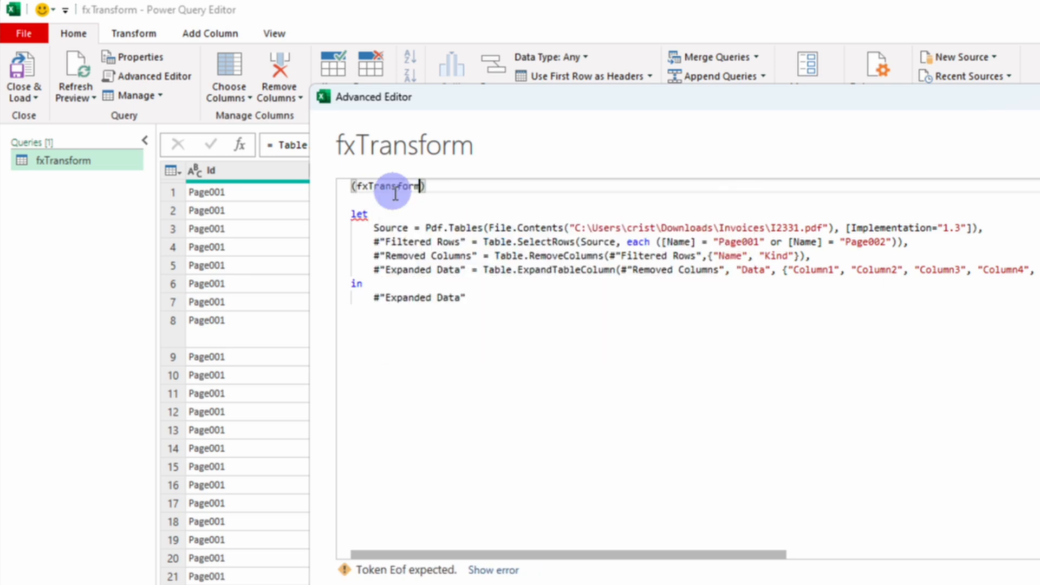
type(">")
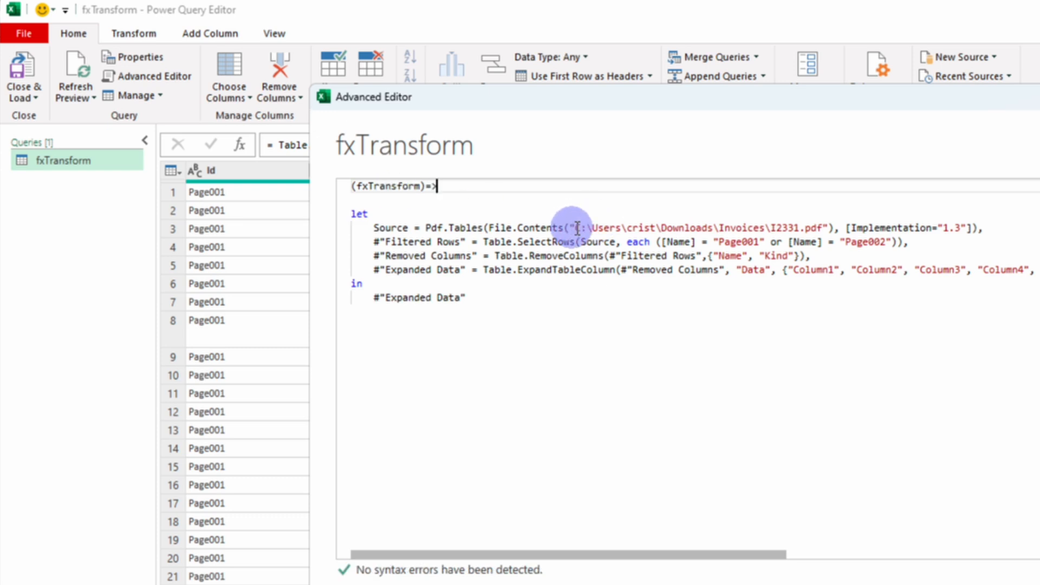
Step: Replace the hard-coded PDF path inside File.Contents with the parameter fxTransform, and load the function into the workbook
left_click_drag(574, 229, 829, 229)
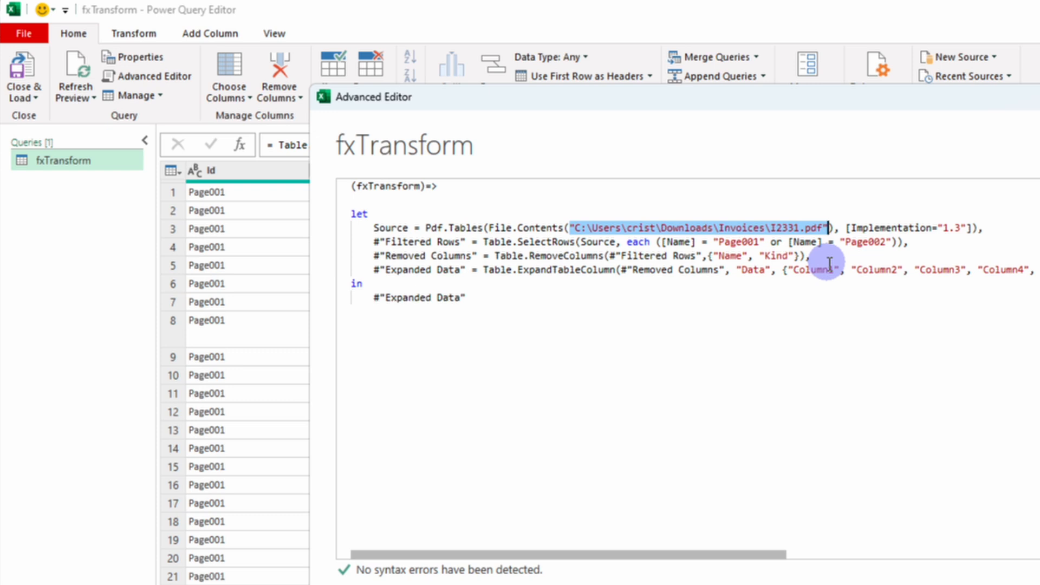
key("Delete")
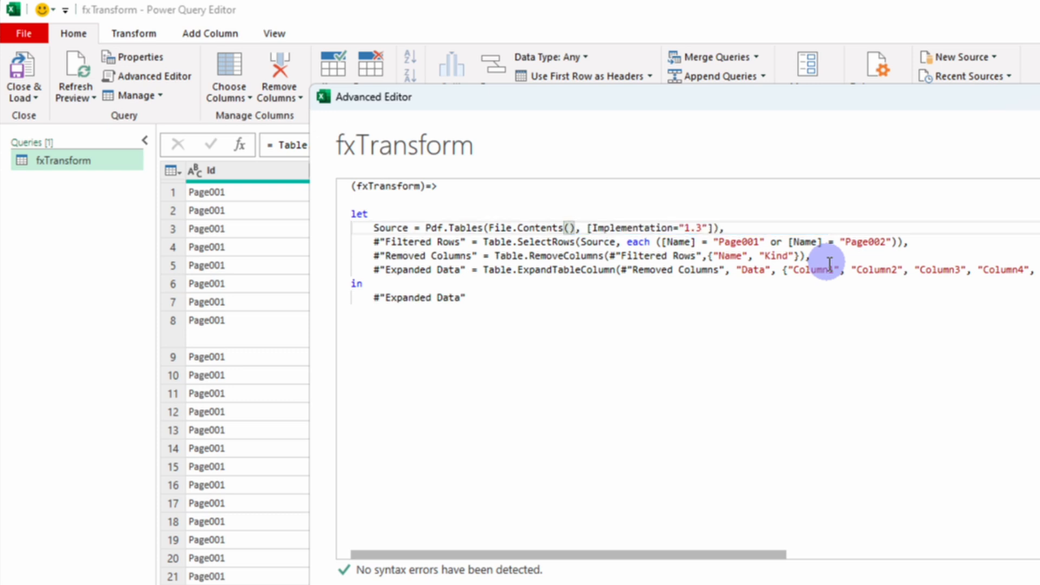
type("fx")
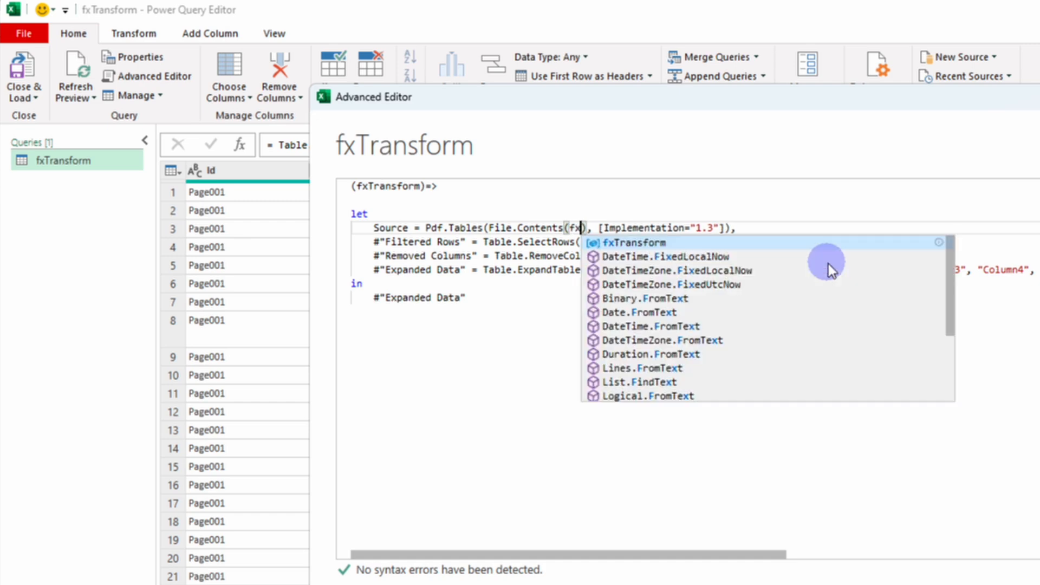
type("Transform")
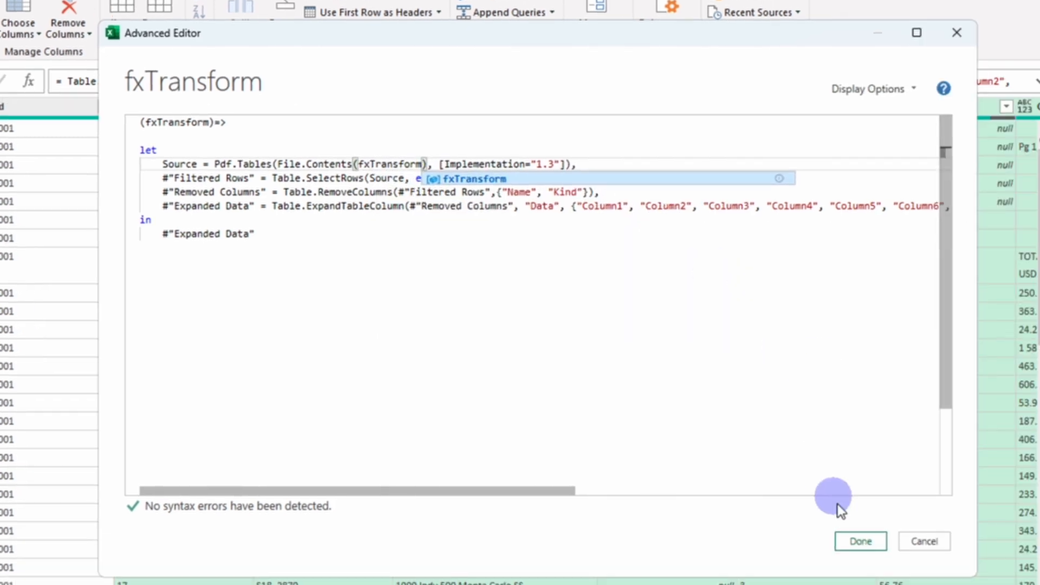
left_click(857, 541)
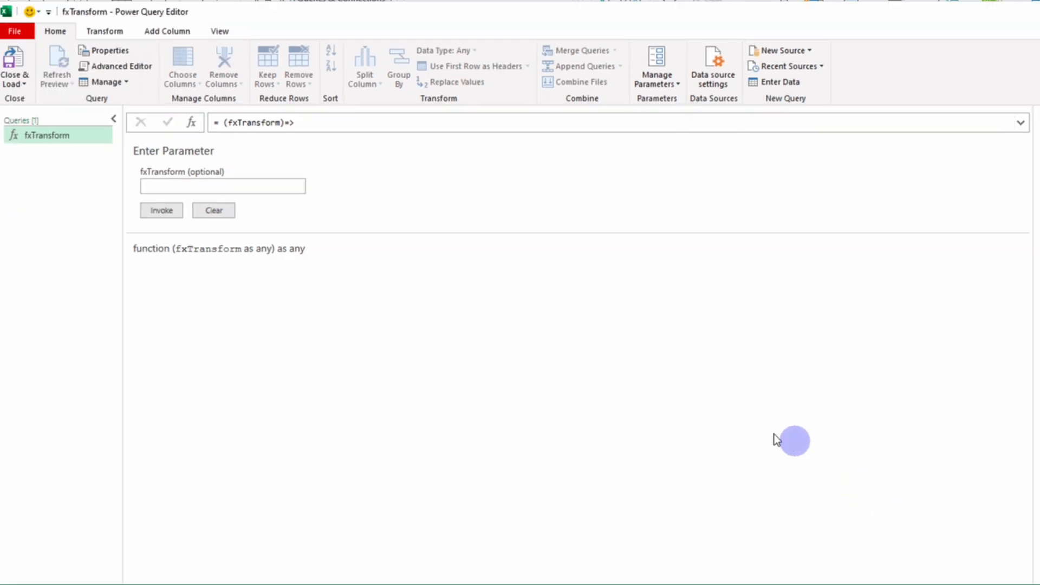
left_click(16, 57)
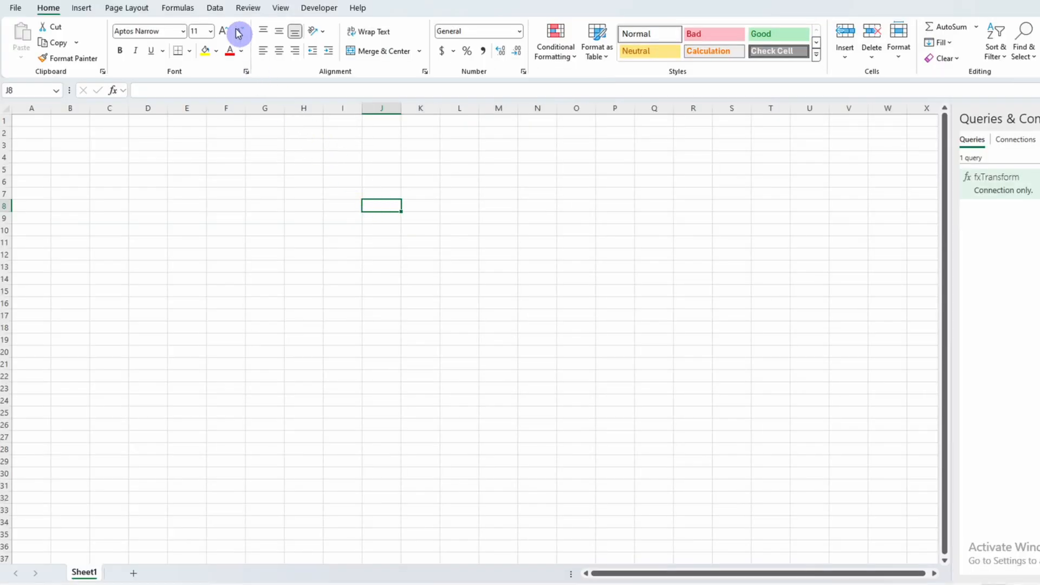
Step: Import the Invoices folder from Downloads as a new query and open it for transformation
left_click(215, 8)
left_click(21, 49)
mouse_move(54, 77)
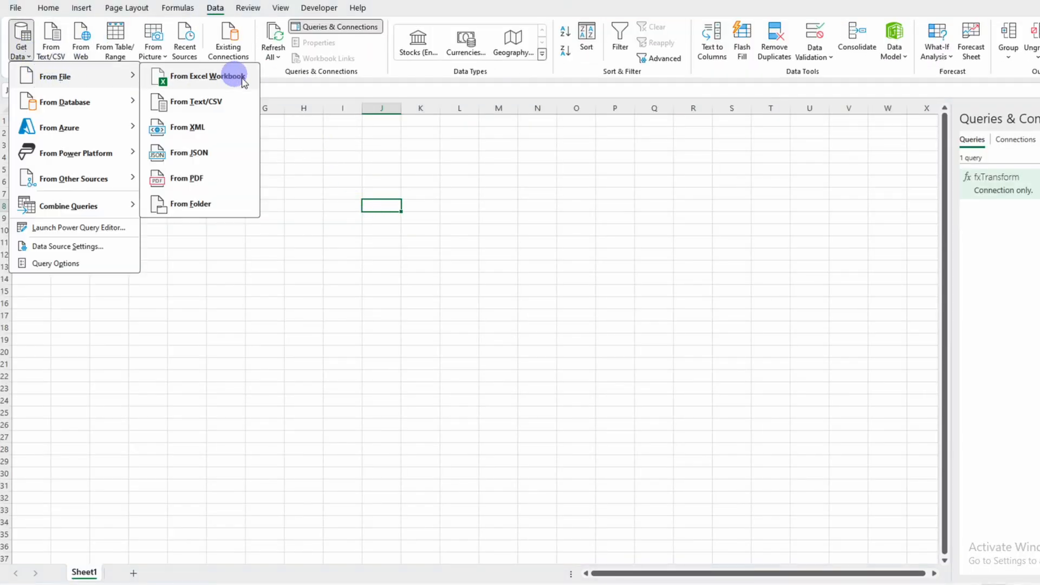
left_click(196, 204)
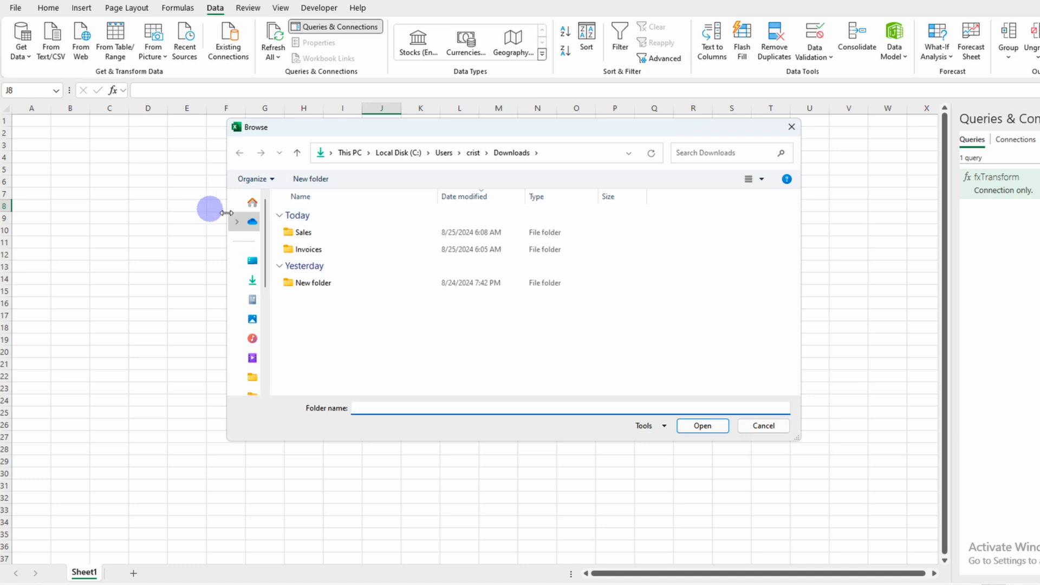
left_click(312, 250)
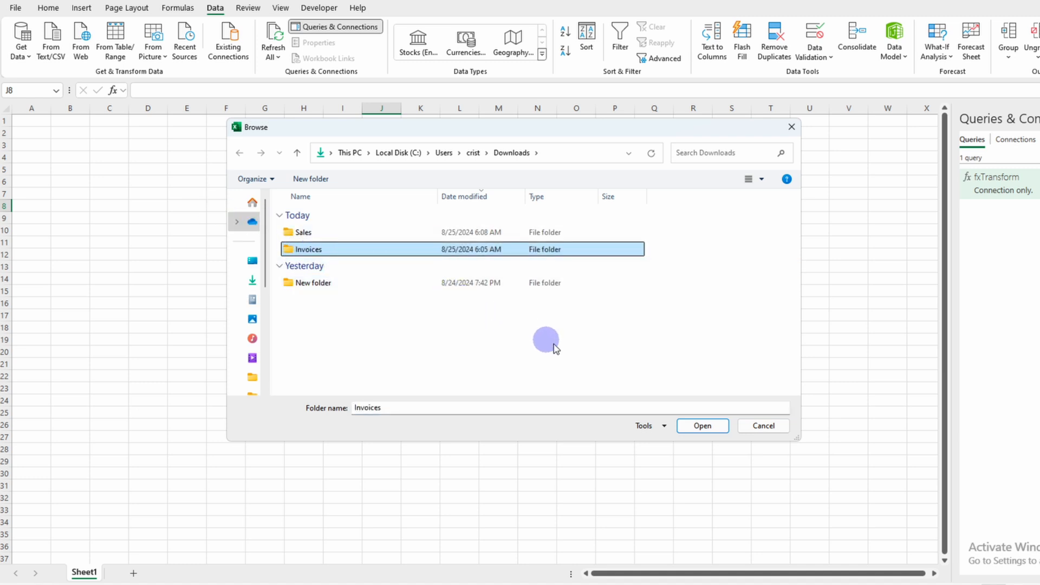
left_click(707, 428)
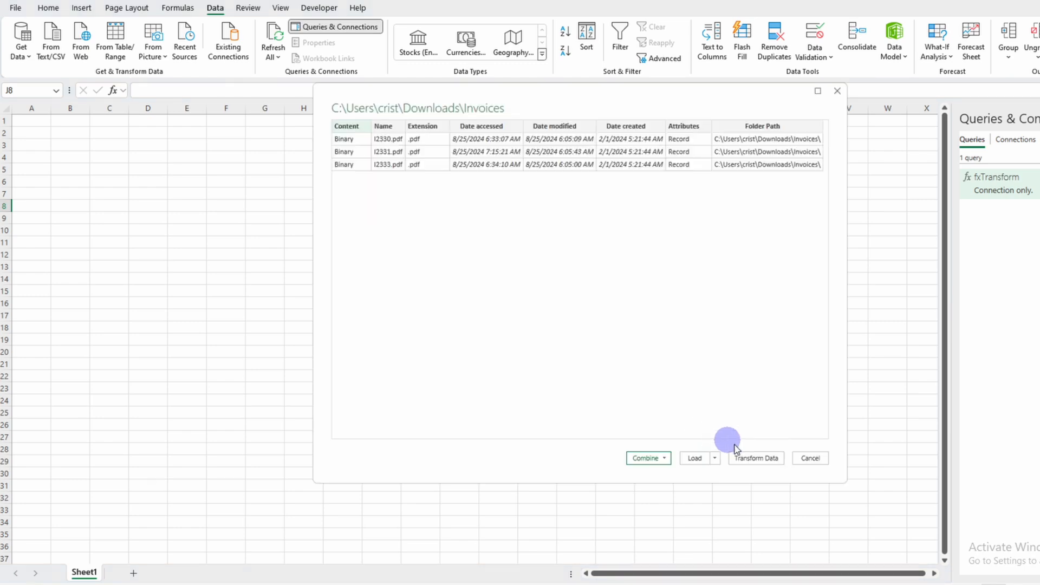
left_click(747, 457)
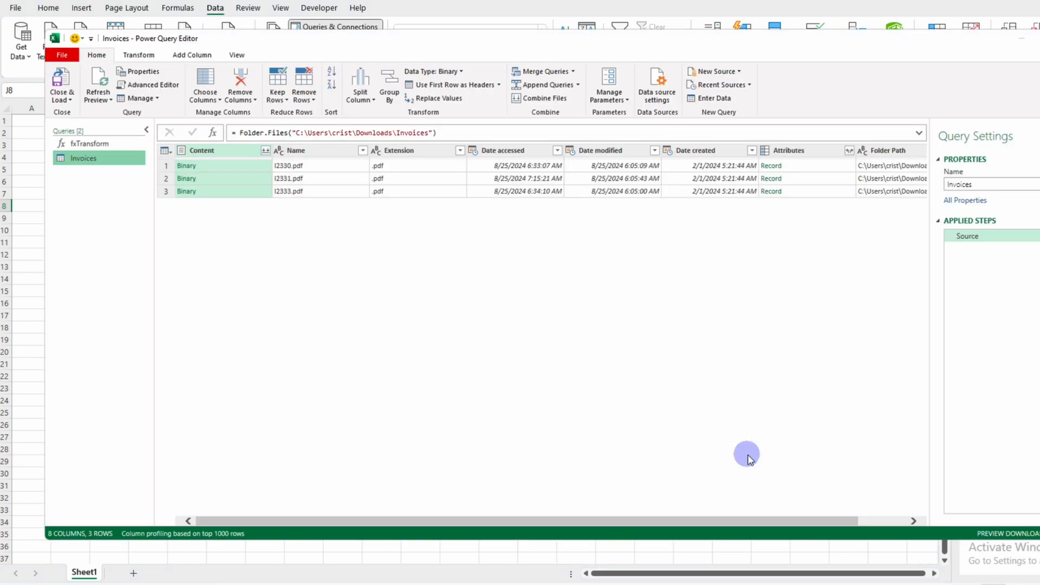
Step: Add a custom column to the Invoices query with the formula fxTransform([Folder Path]&[Name]), keeping the column name Custom
left_click(192, 55)
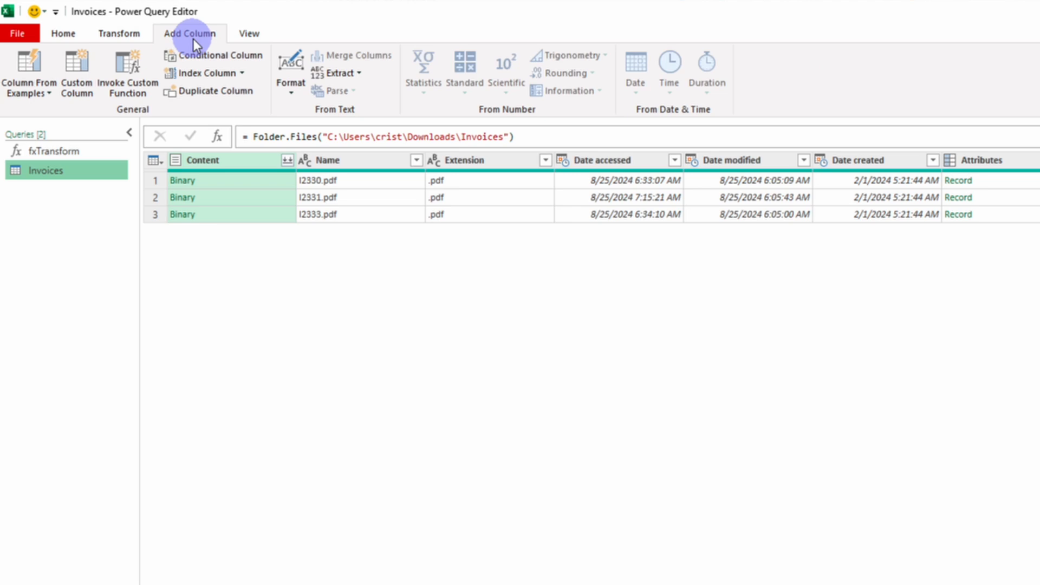
left_click(73, 70)
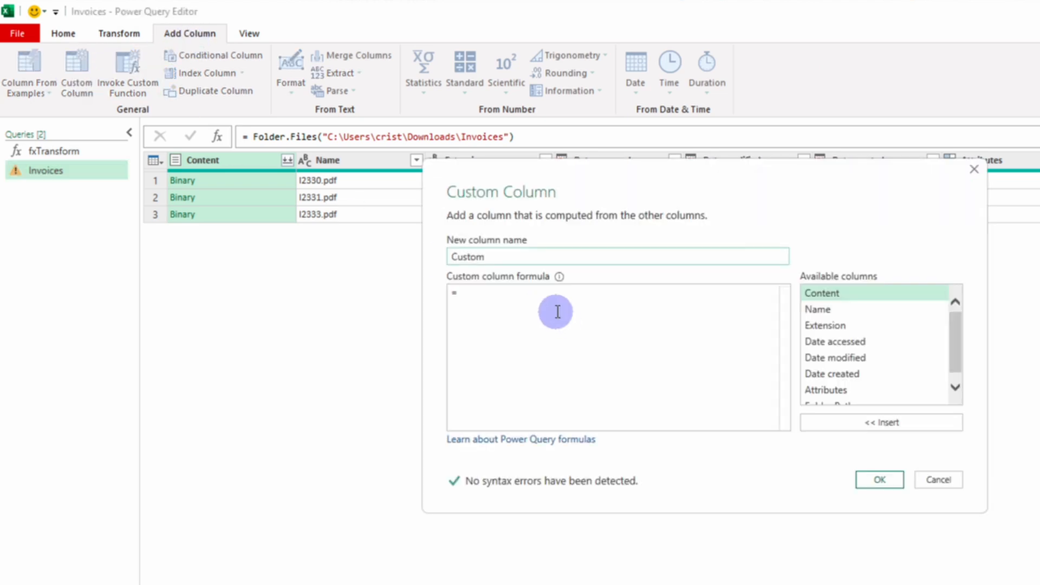
left_click(557, 312)
type("fx")
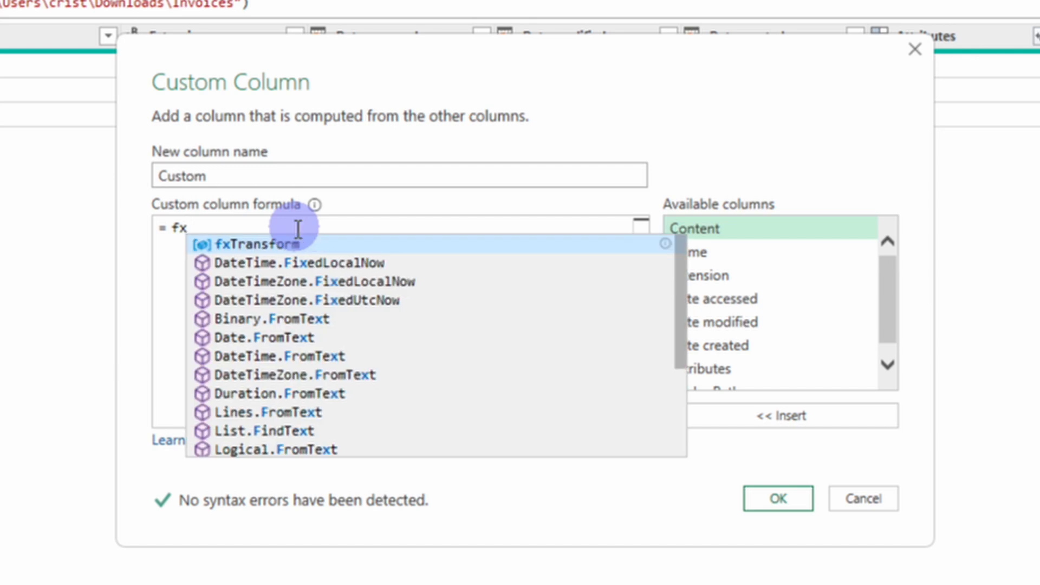
key("Tab")
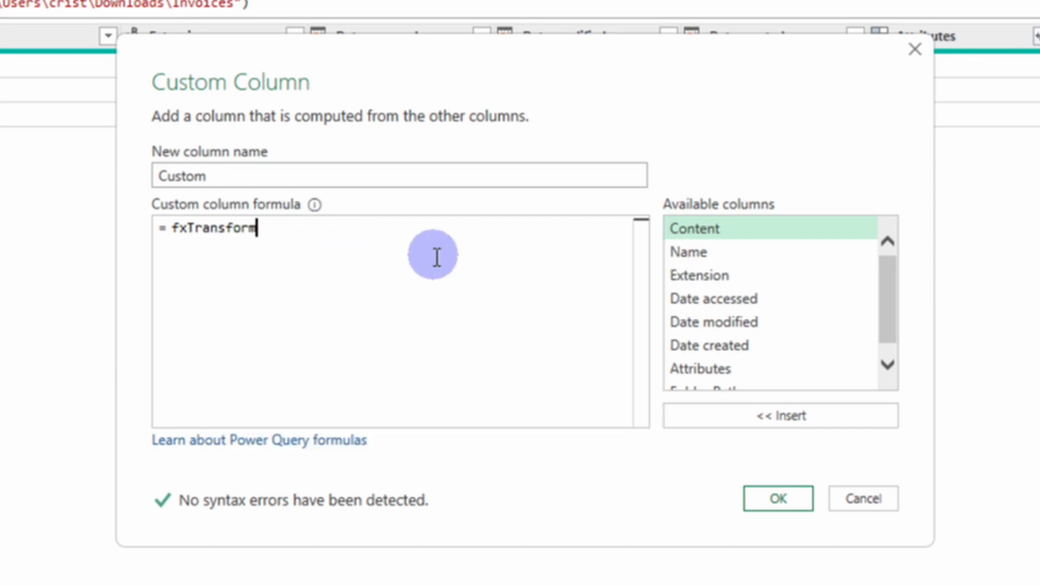
type("()")
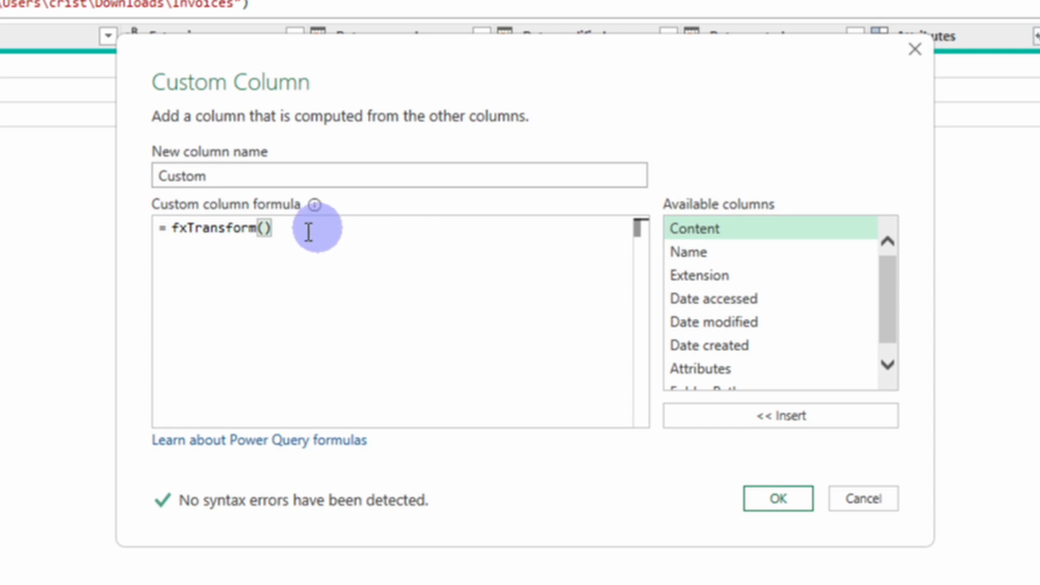
left_click(264, 227)
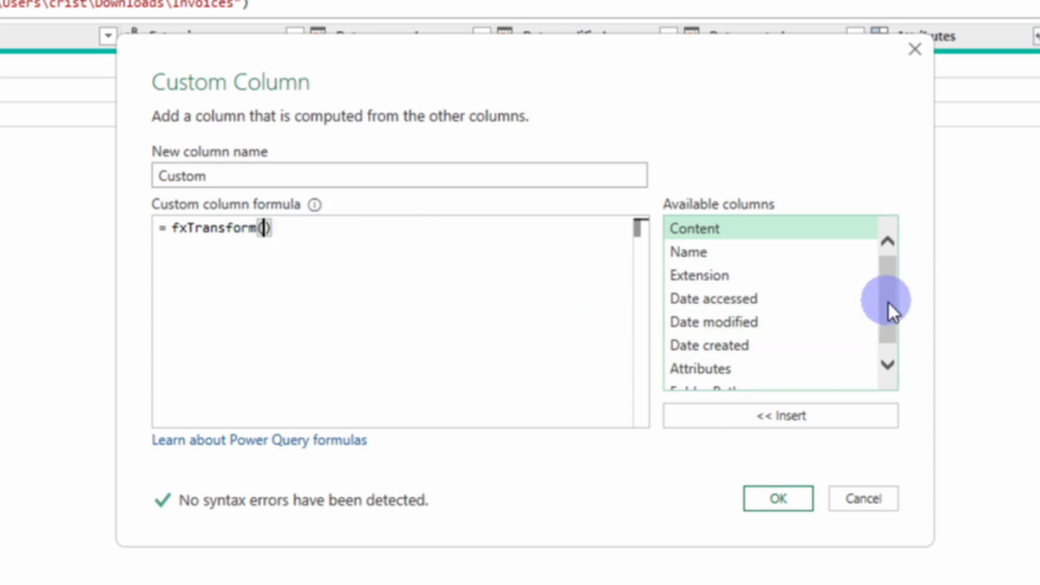
left_click_drag(890, 304, 882, 352)
double_click(739, 379)
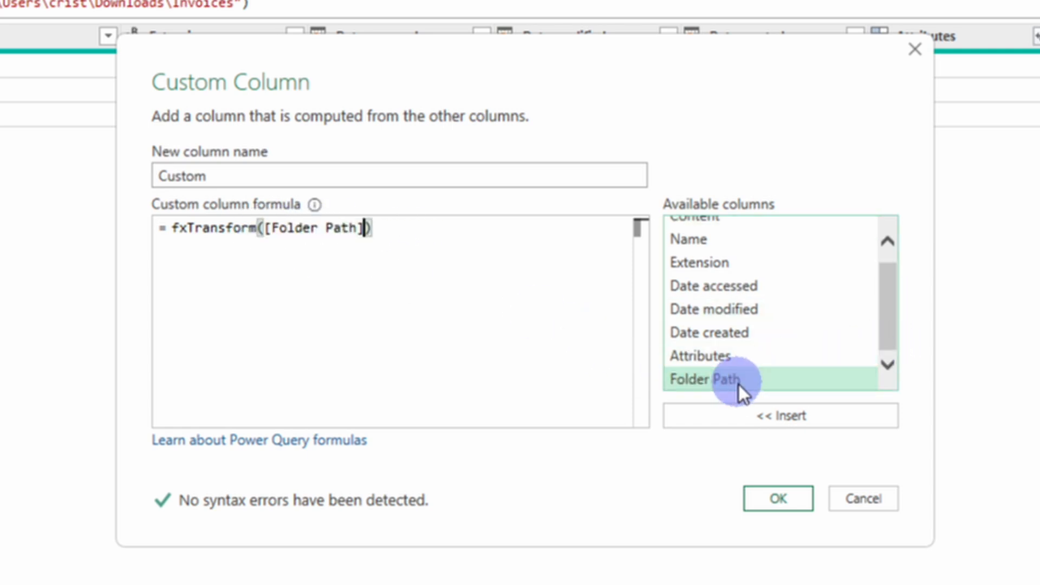
type("&")
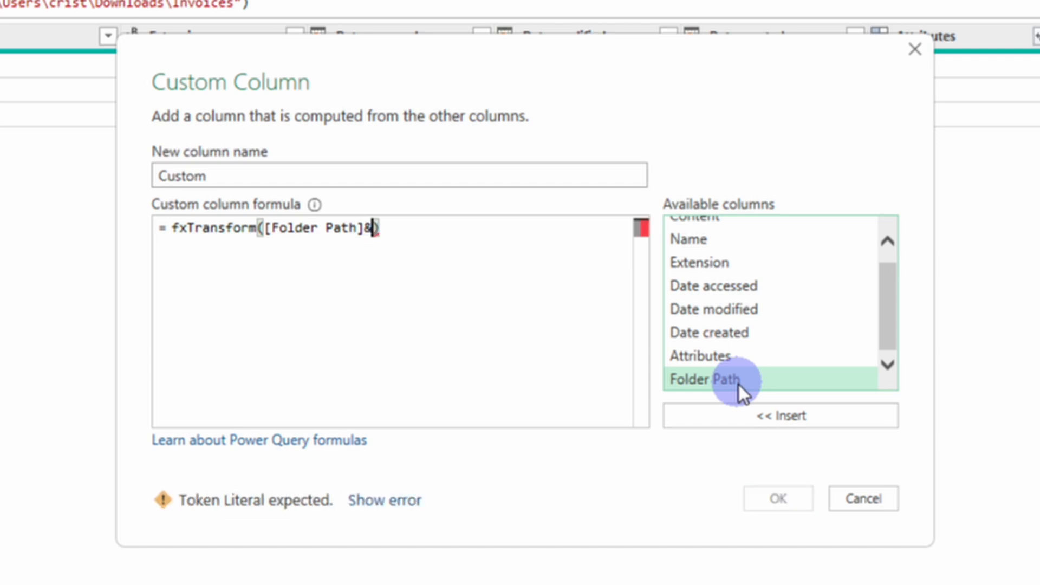
double_click(719, 245)
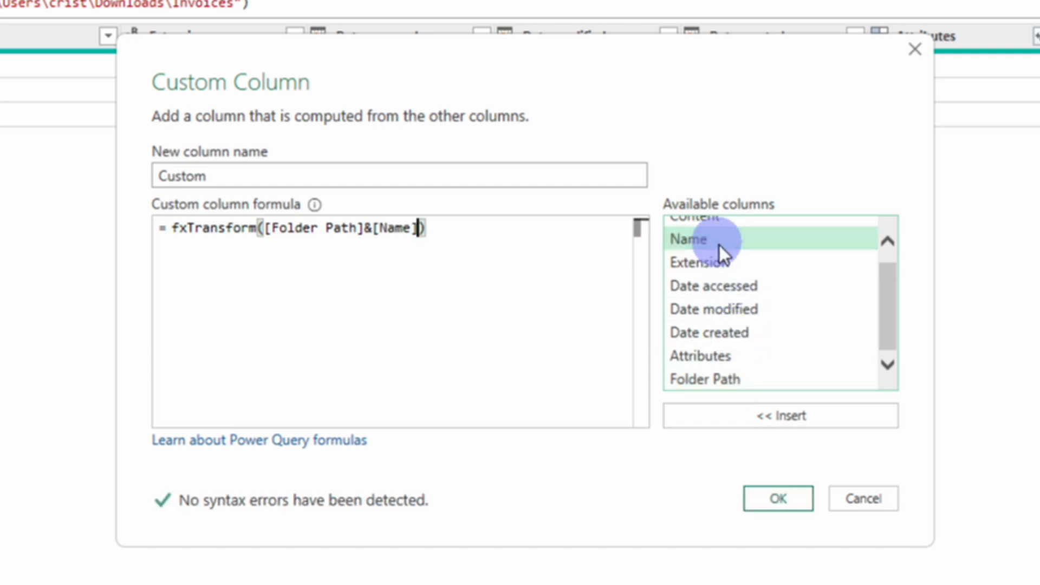
left_click(764, 502)
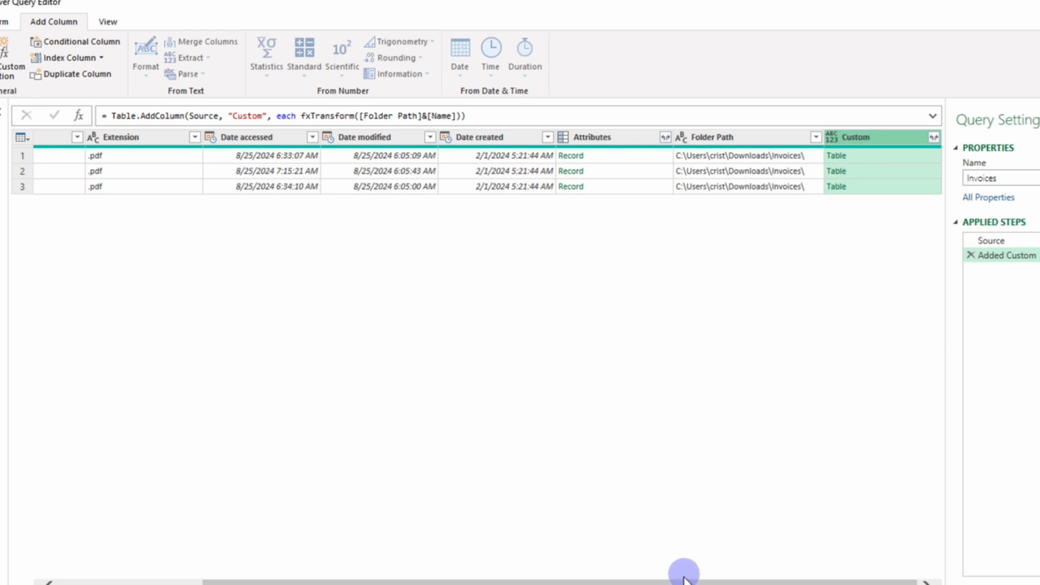
Step: Remove all columns of the Invoices query except Custom and Name
left_click_drag(683, 571, 450, 529)
left_click(198, 137)
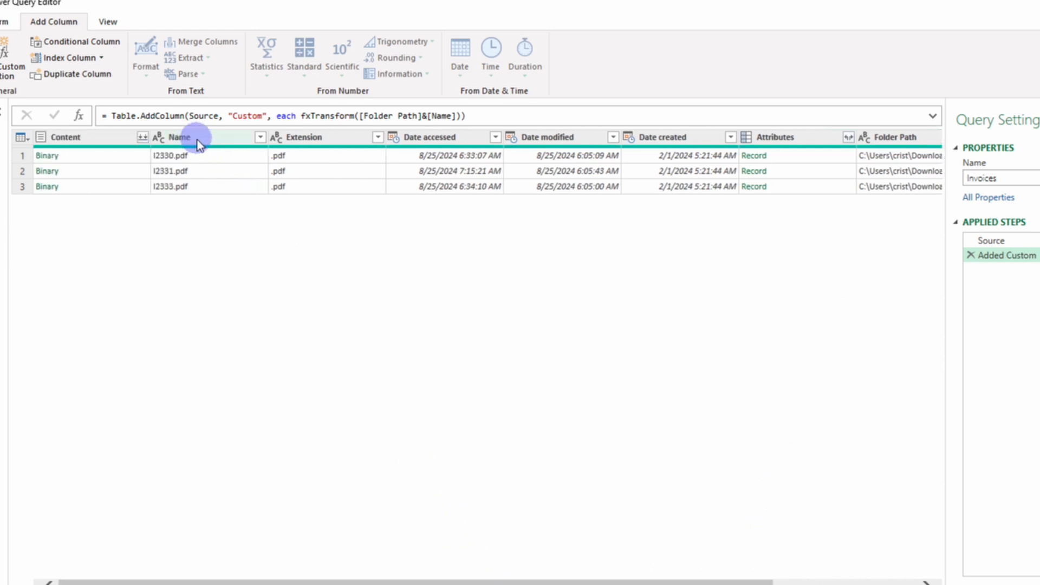
right_click(200, 135)
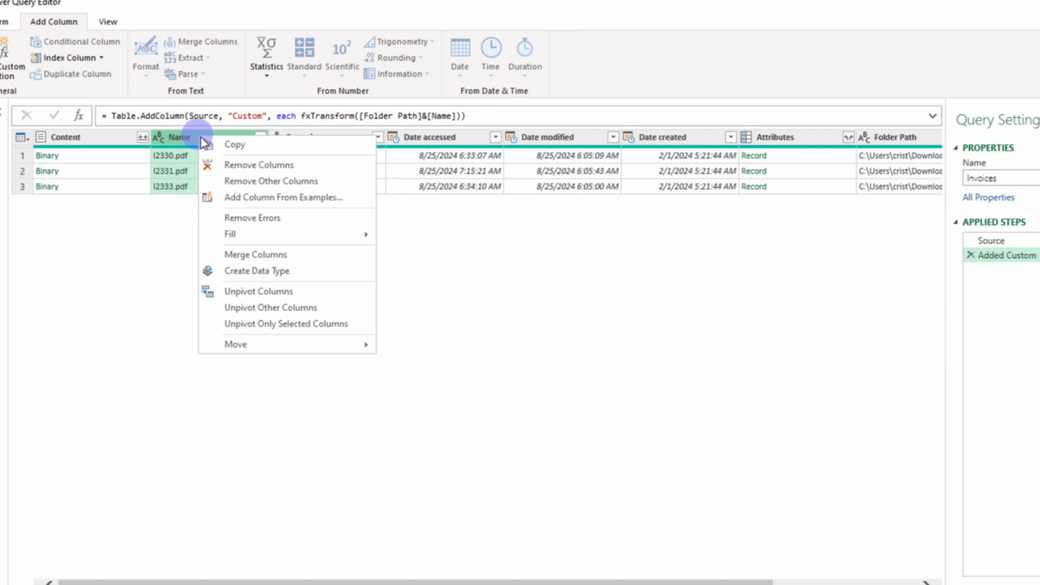
left_click(234, 180)
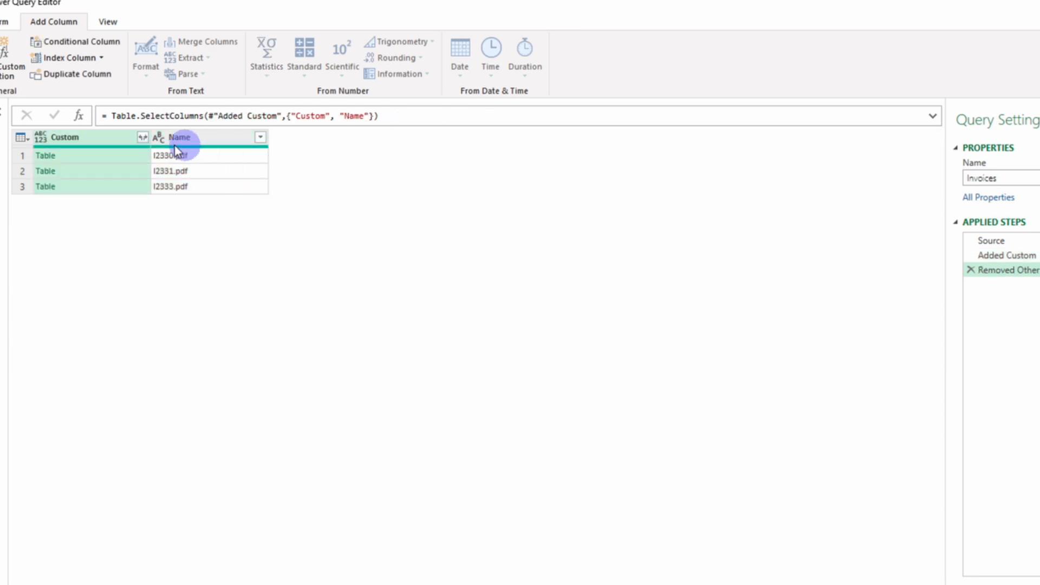
Step: Expand all columns of the Custom column without the original column name as prefix, and check the combined invoice rows
left_click(144, 139)
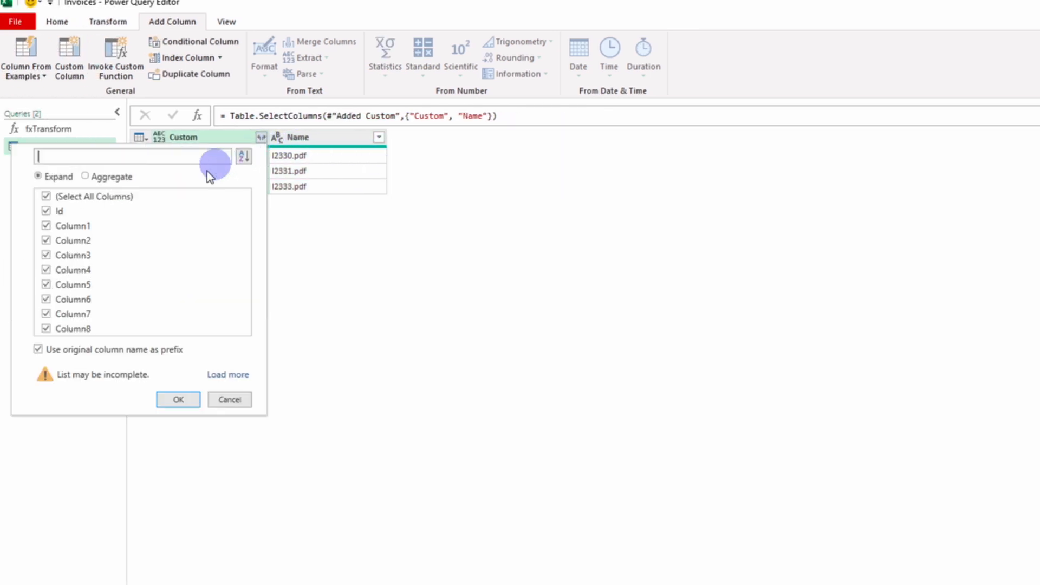
left_click(38, 349)
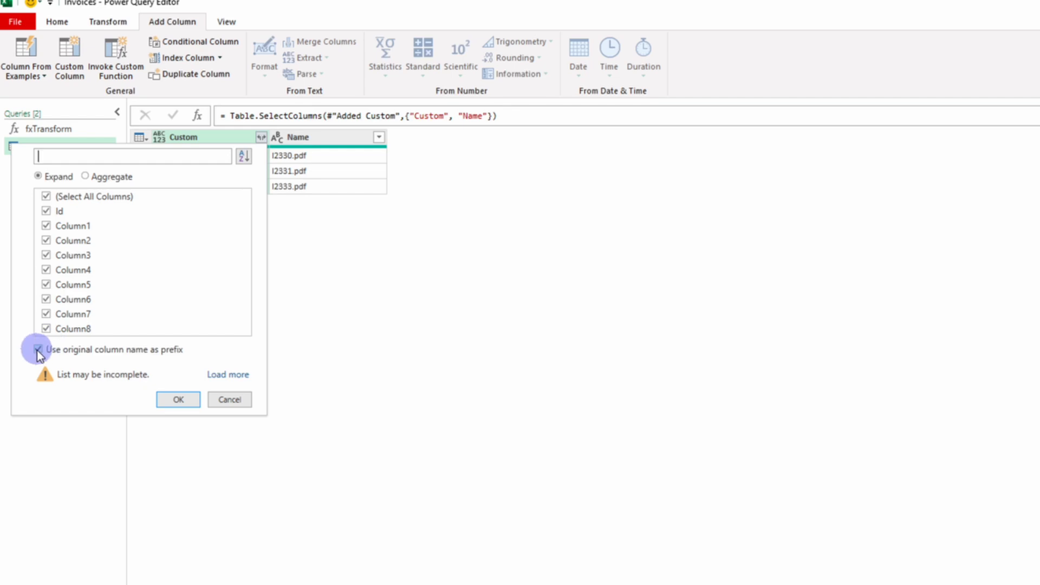
left_click(174, 402)
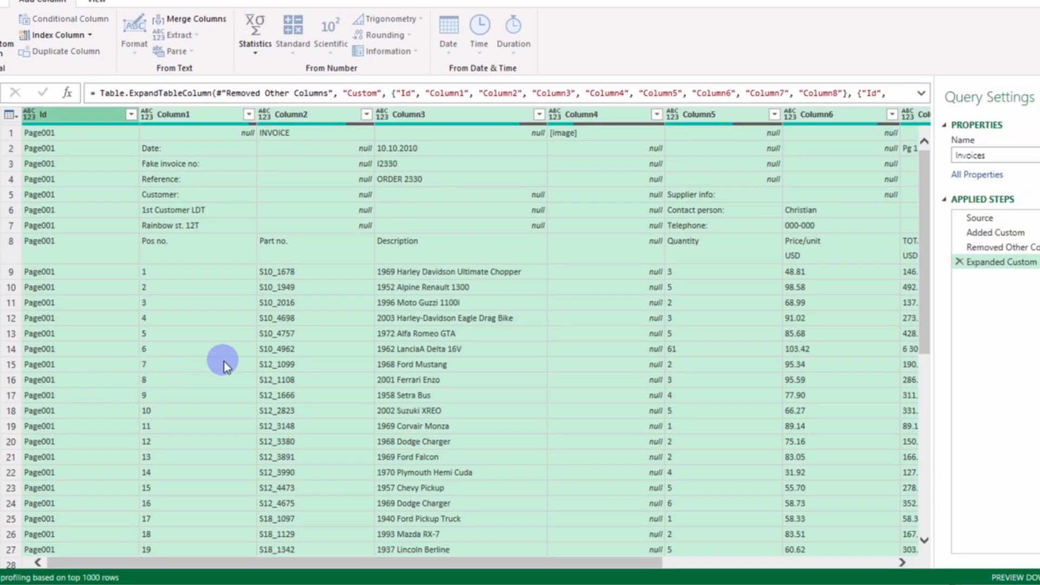
scroll(225, 362, "down", 8)
scroll(225, 362, "down", 16)
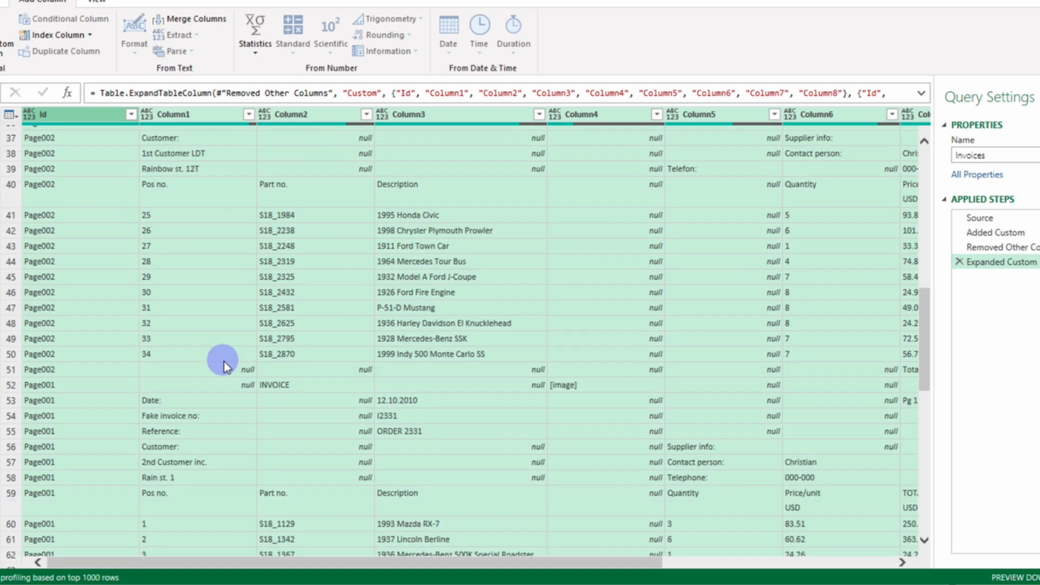
scroll(224, 362, "down", 16)
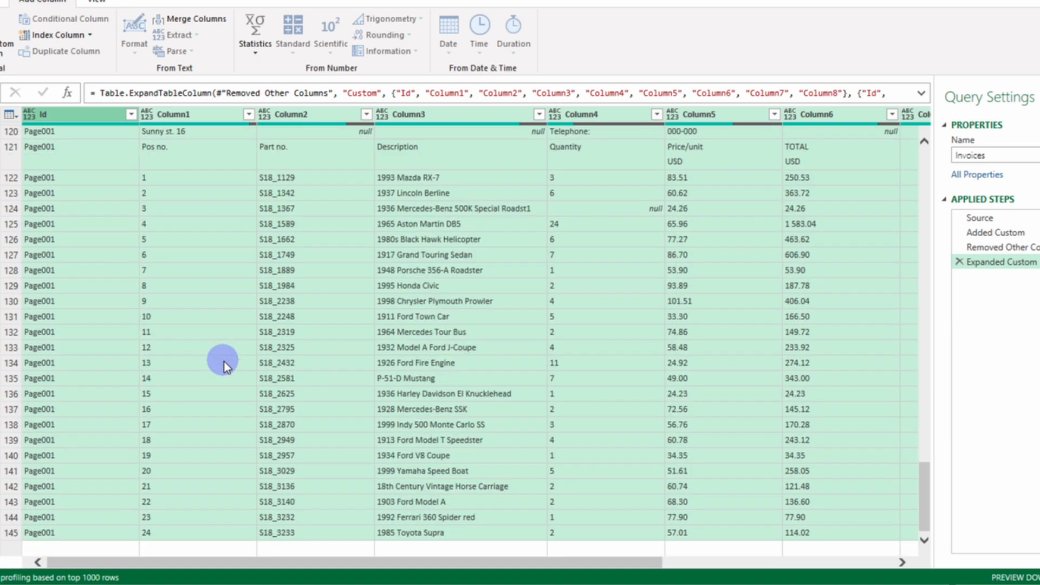
Step: Remove the Id column from the expanded Invoices query
scroll(224, 362, "up", 20)
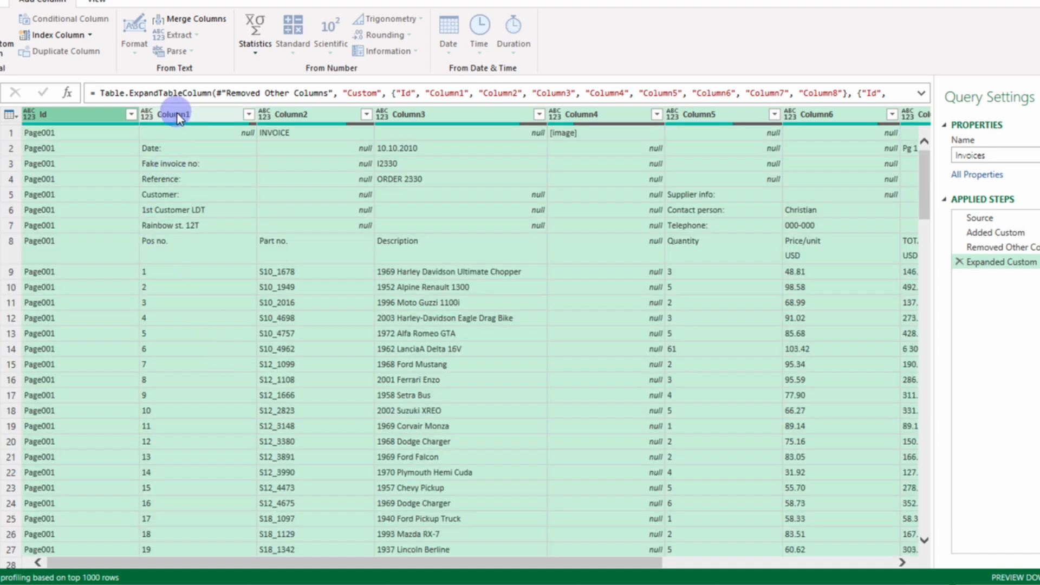
left_click(177, 113)
right_click(90, 112)
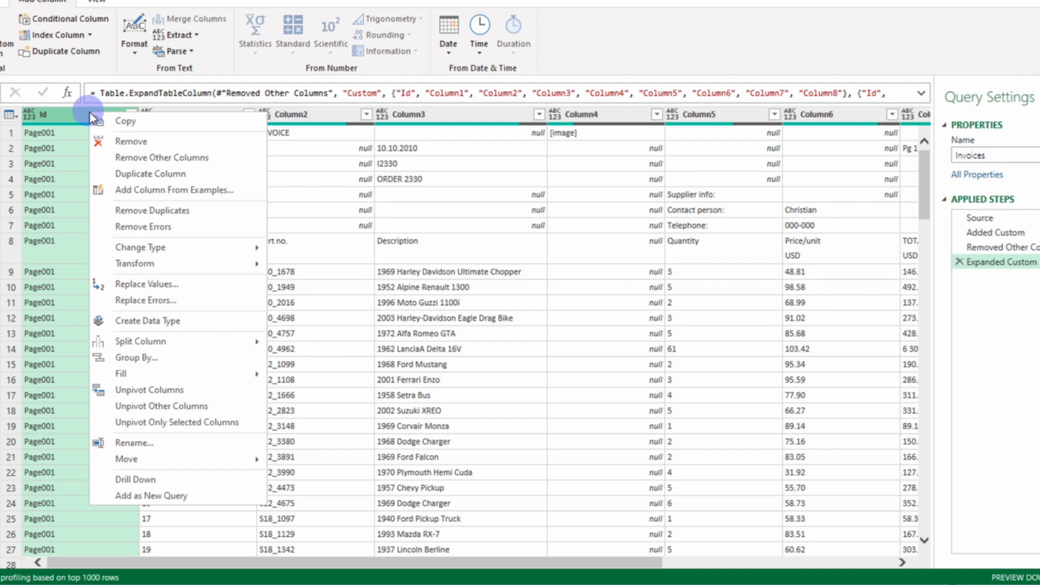
left_click(117, 140)
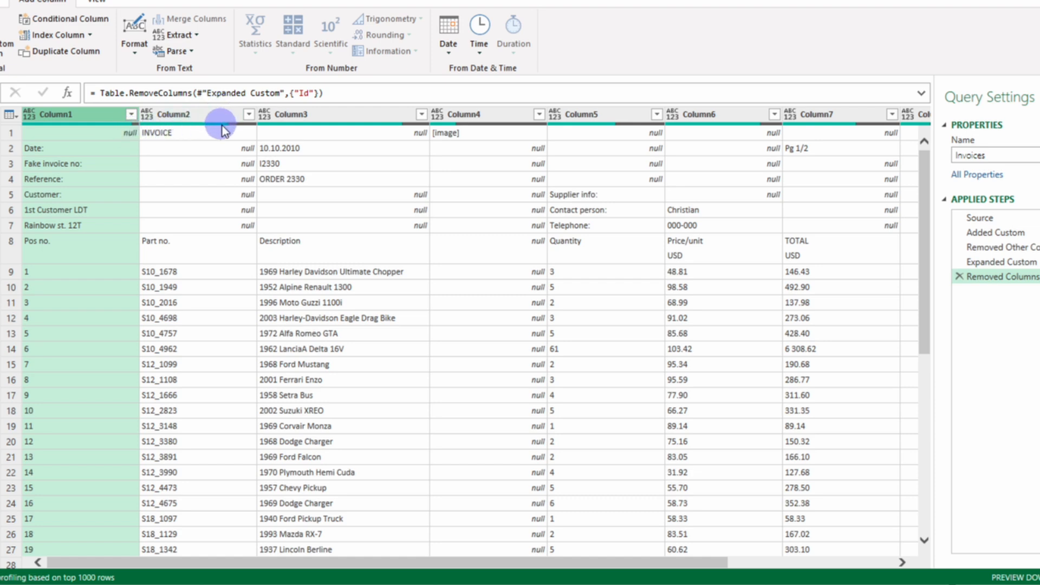
Step: Filter Column2 to exclude the values null, INVOICE and Part no
mouse_move(222, 126)
left_click(248, 113)
left_click(42, 283)
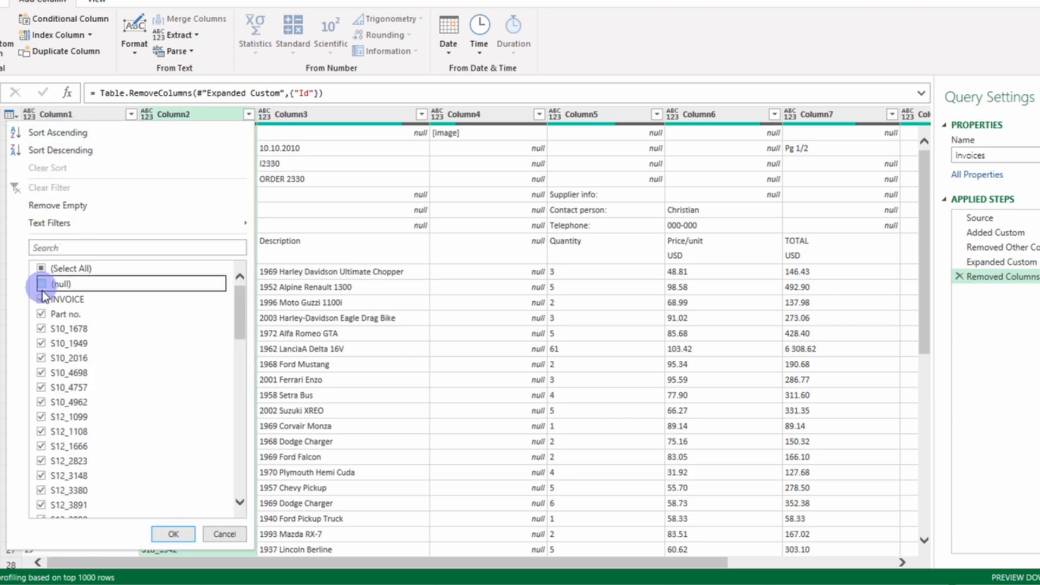
left_click(41, 298)
left_click(42, 313)
left_click(168, 535)
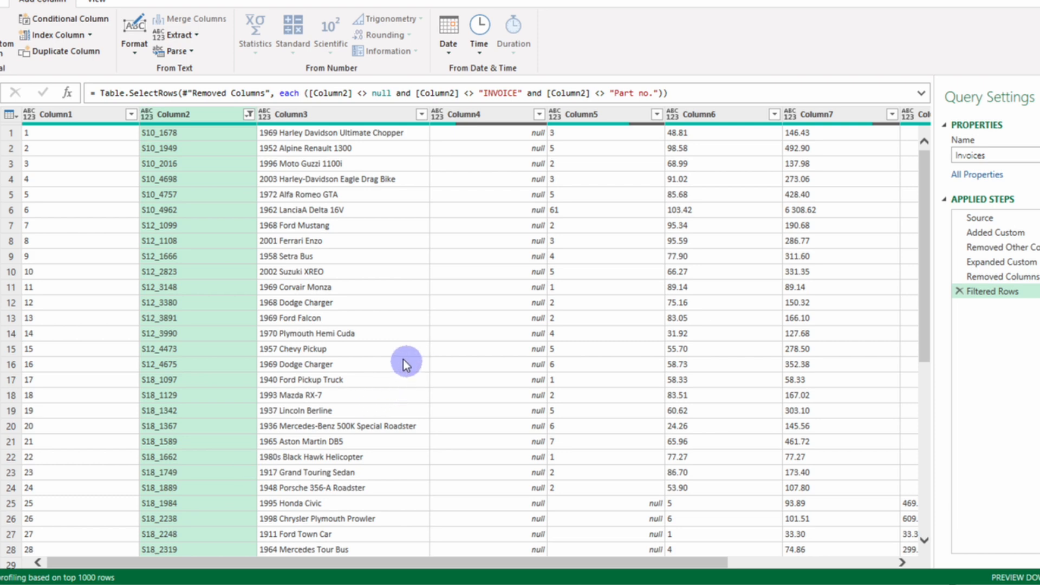
Step: Compare the filtered rows with the PDF invoice table and examine which columns hold the quantity, unit price and total values
scroll(518, 334, "down", 7)
scroll(518, 335, "up", 7)
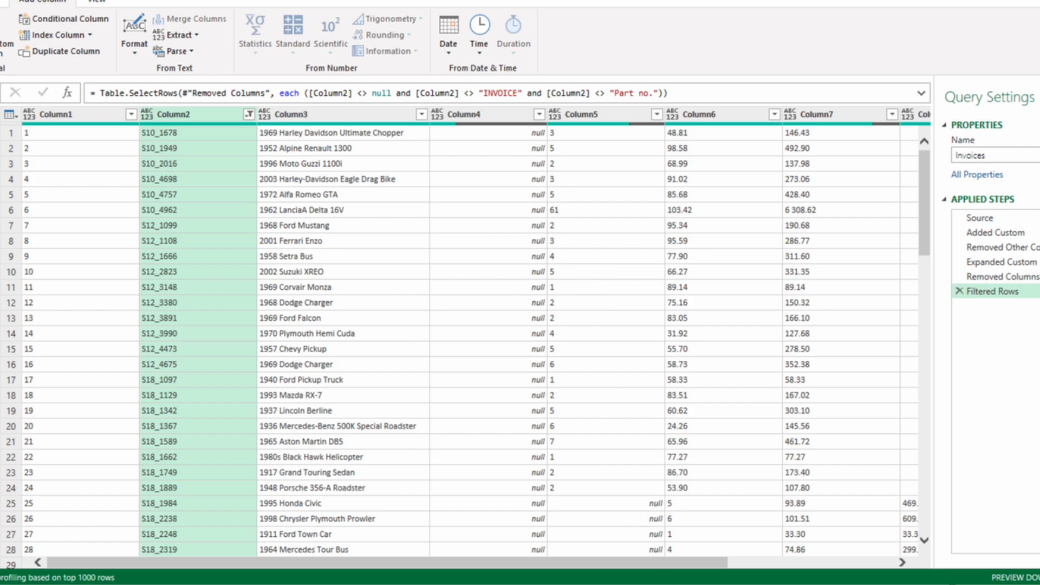
left_click(645, 584)
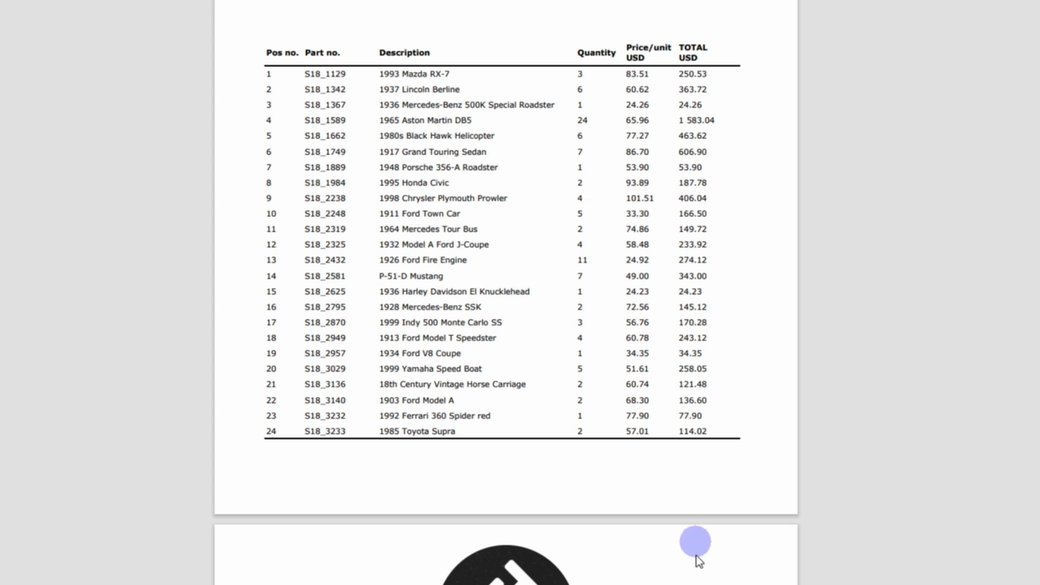
left_click(678, 584)
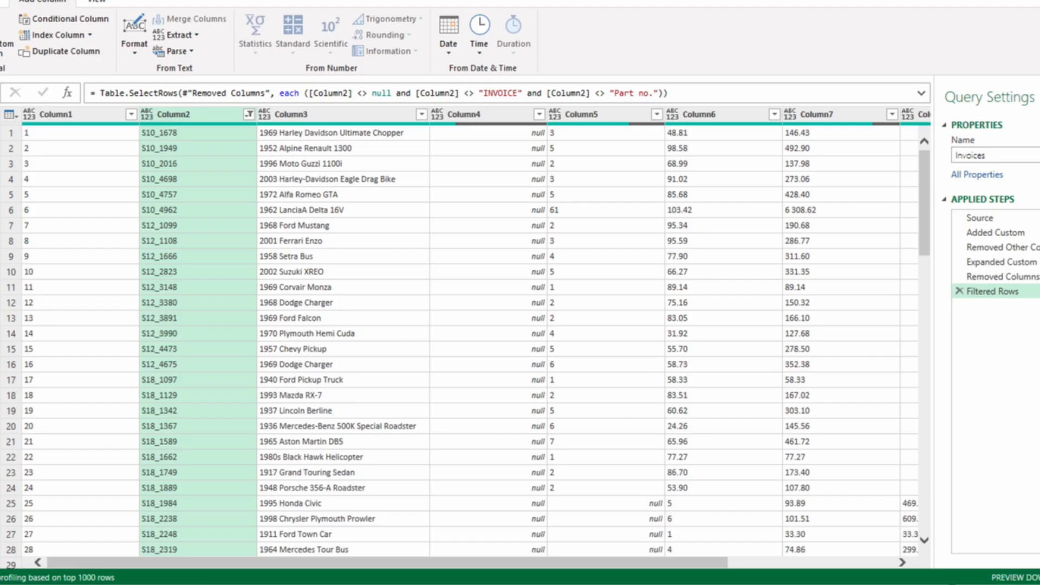
left_click(603, 116)
left_click(700, 115)
left_click(810, 116)
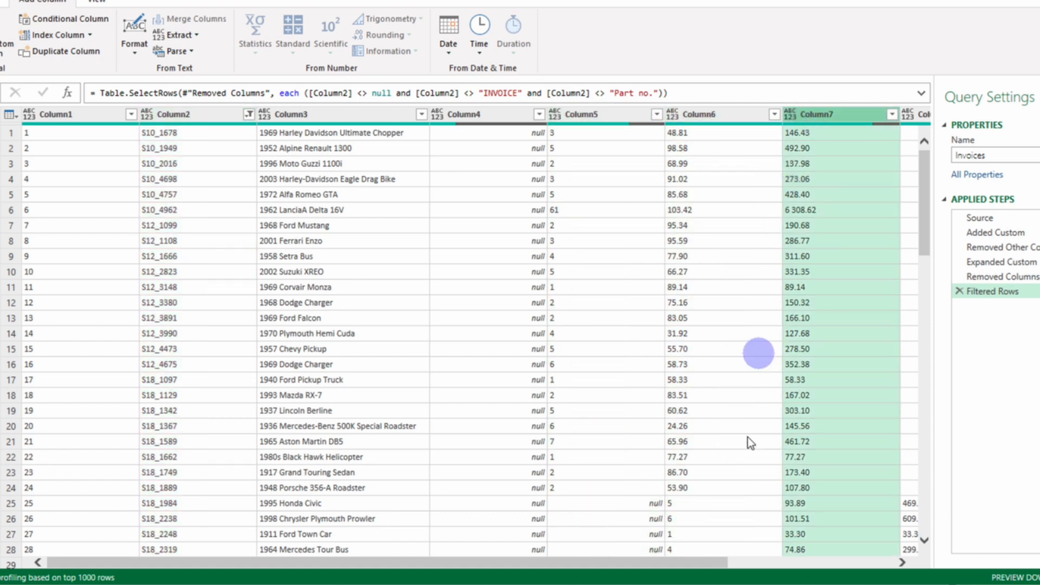
mouse_move(689, 565)
left_mouse_down()
mouse_move(845, 576)
mouse_move(675, 567)
left_mouse_up()
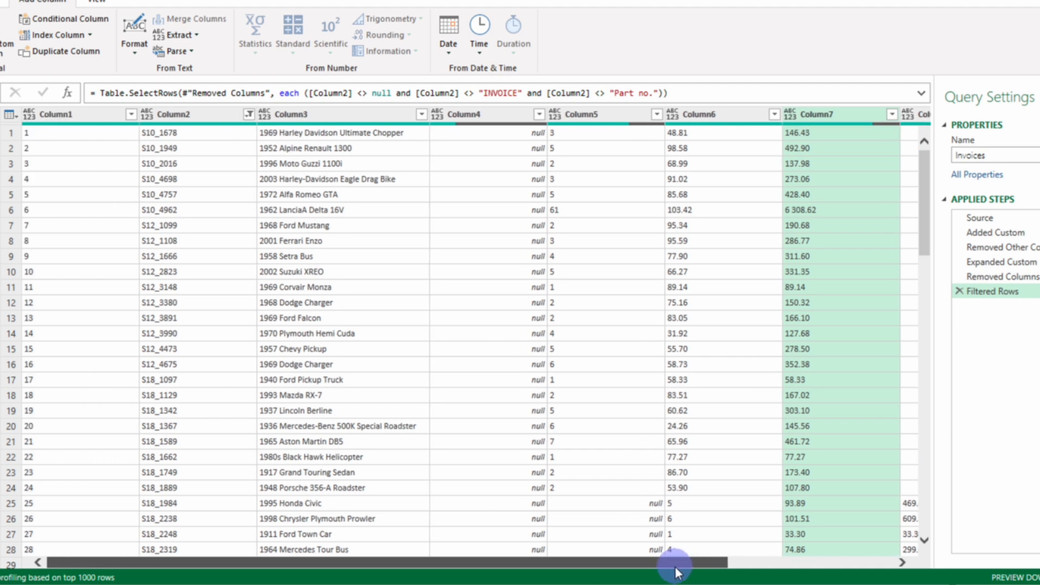
scroll(513, 282, "down", 20)
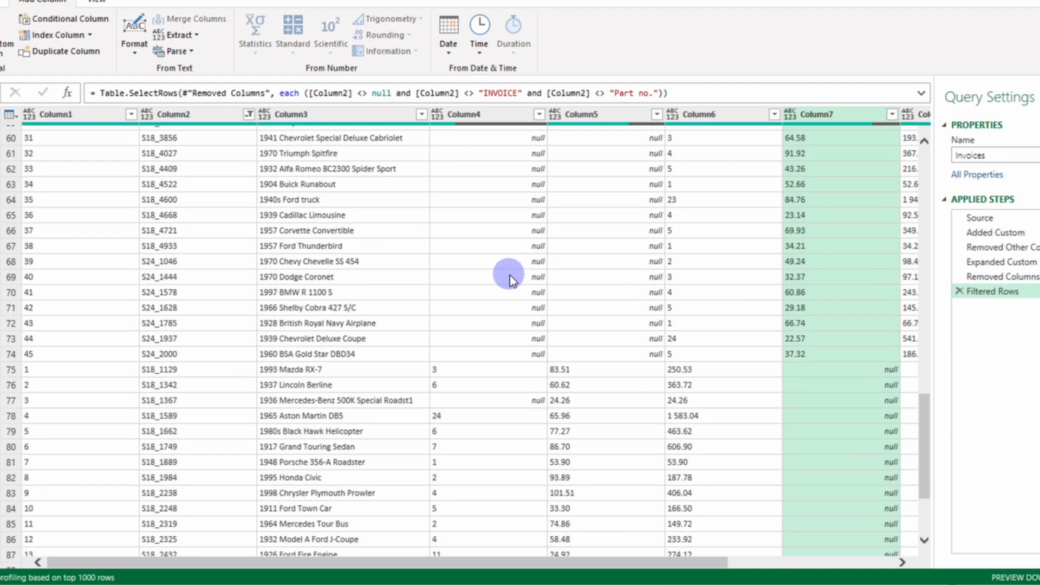
scroll(509, 275, "down", 5)
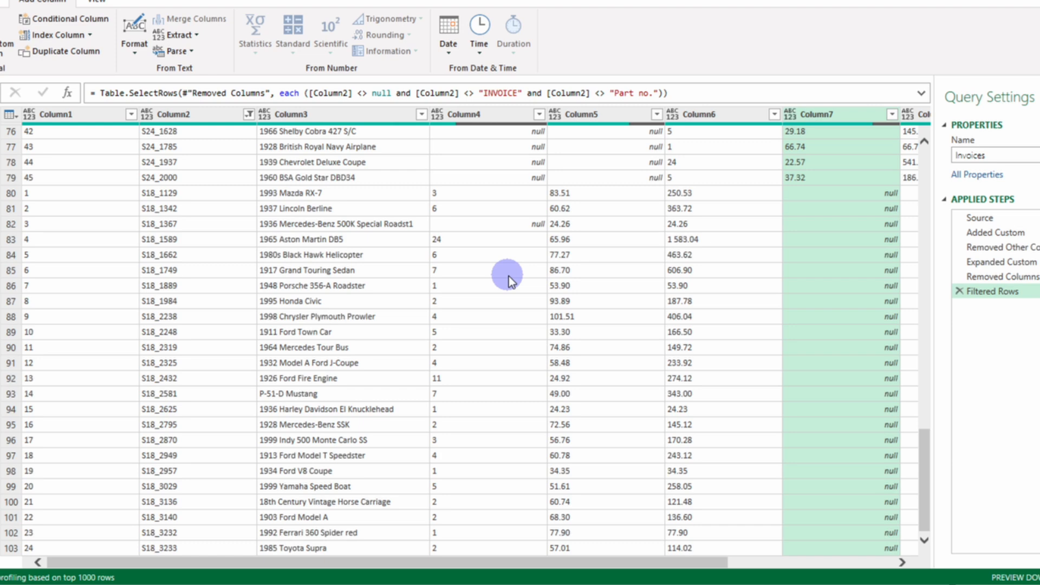
Step: Add a custom column with the formula if [Column4] = null then [Column5] else [Column4], keeping the name Custom
scroll(509, 276, "up", 20)
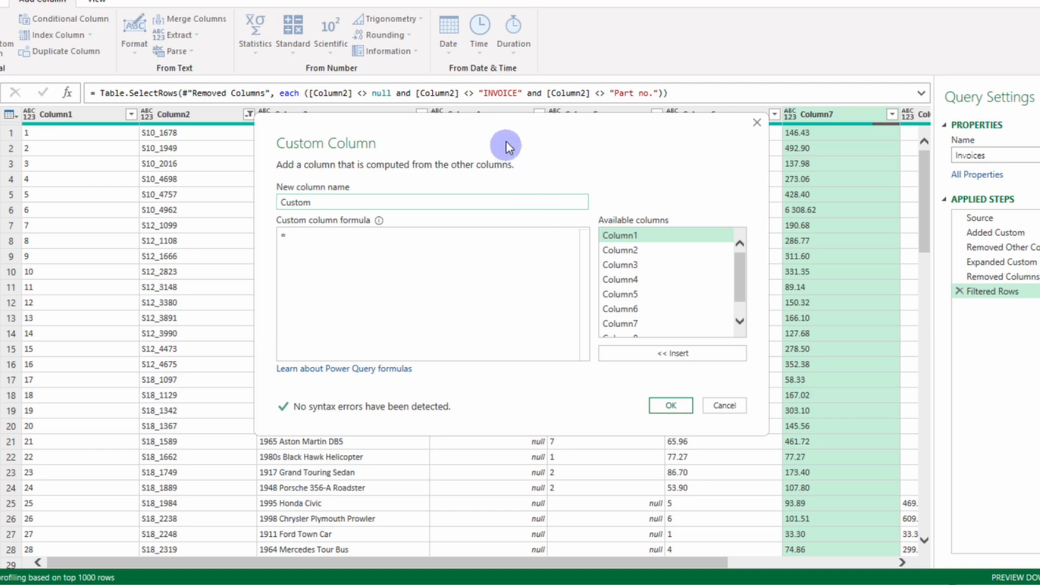
left_click_drag(504, 146, 323, 223)
left_click(203, 323)
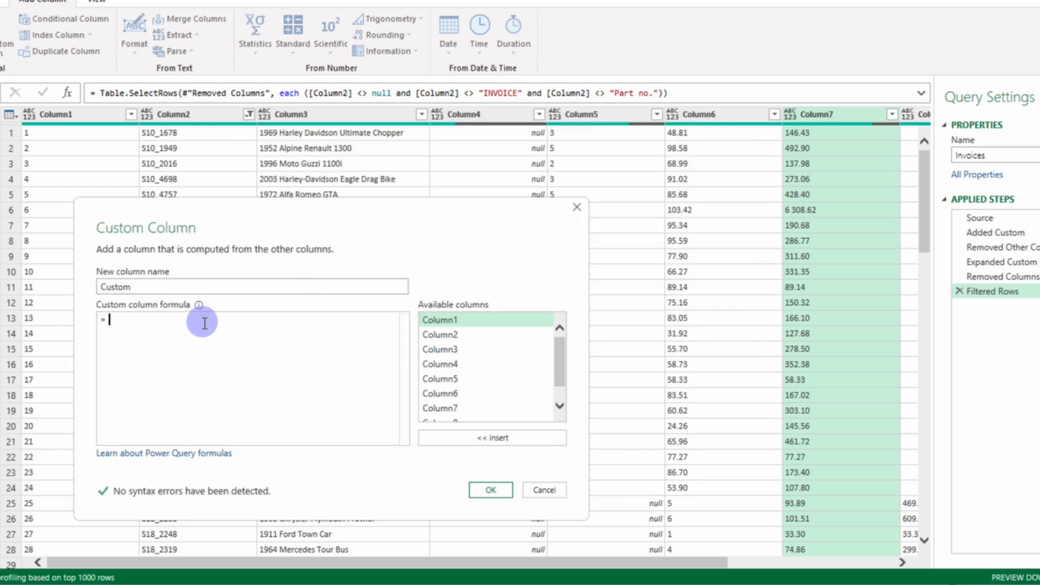
type("if")
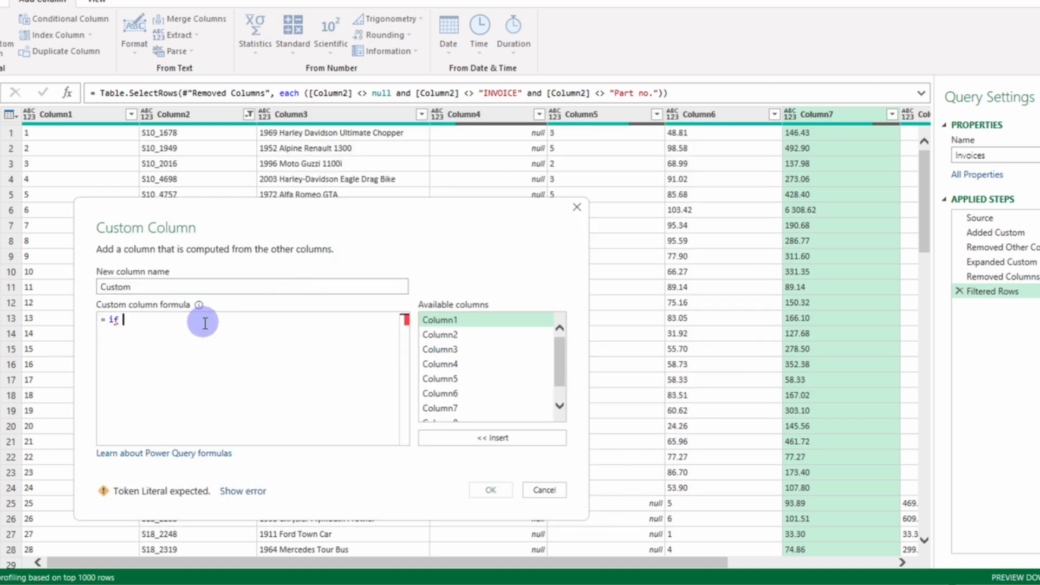
double_click(493, 366)
type("= null")
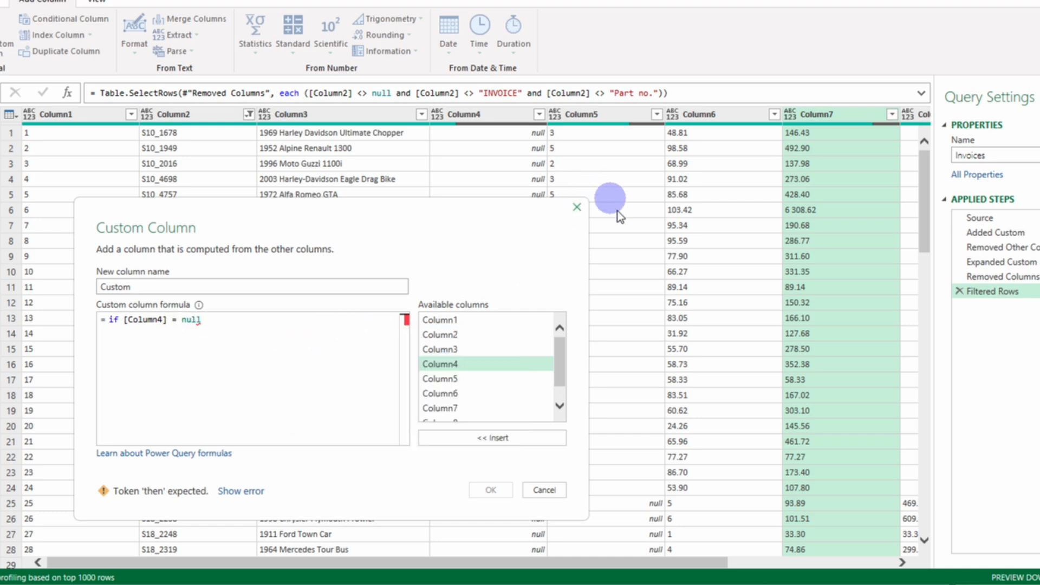
double_click(454, 379)
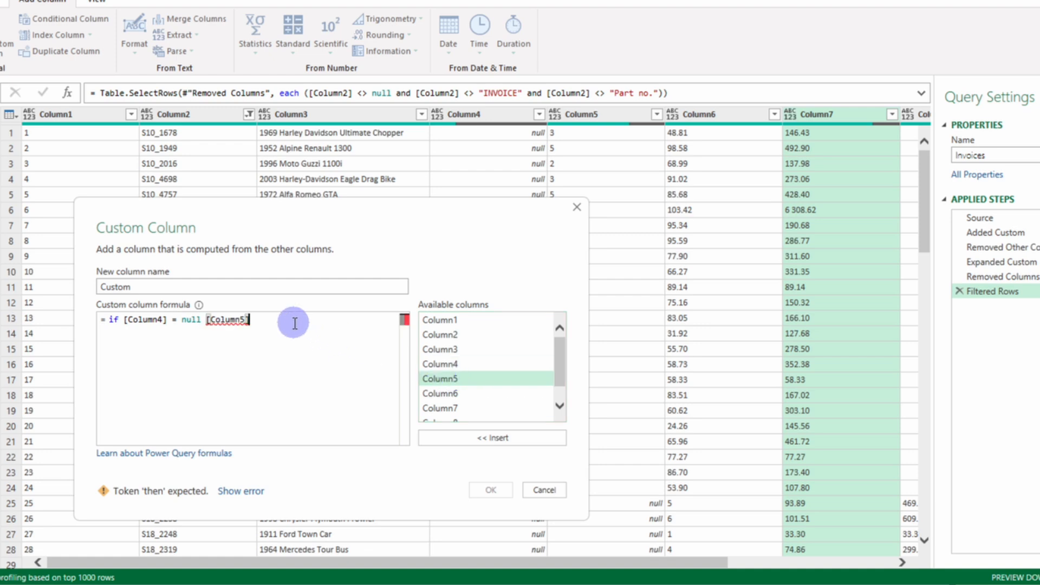
type("else")
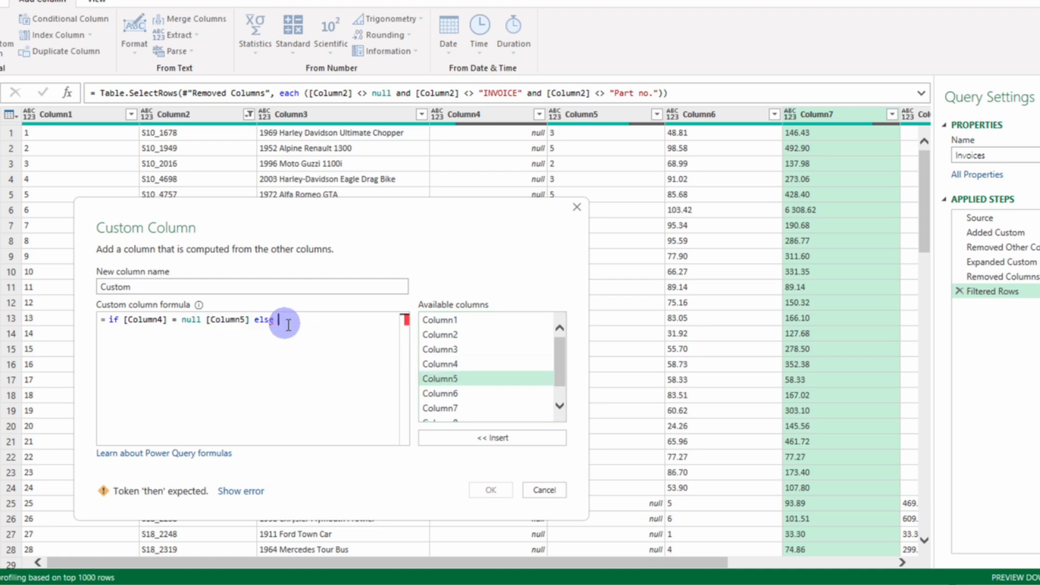
double_click(434, 363)
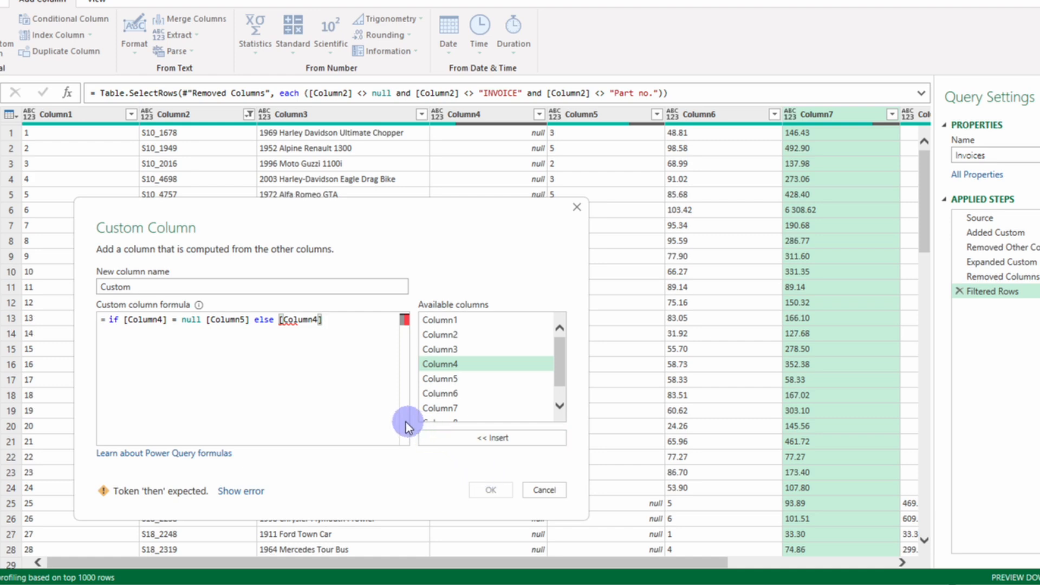
left_click(204, 322)
type("then")
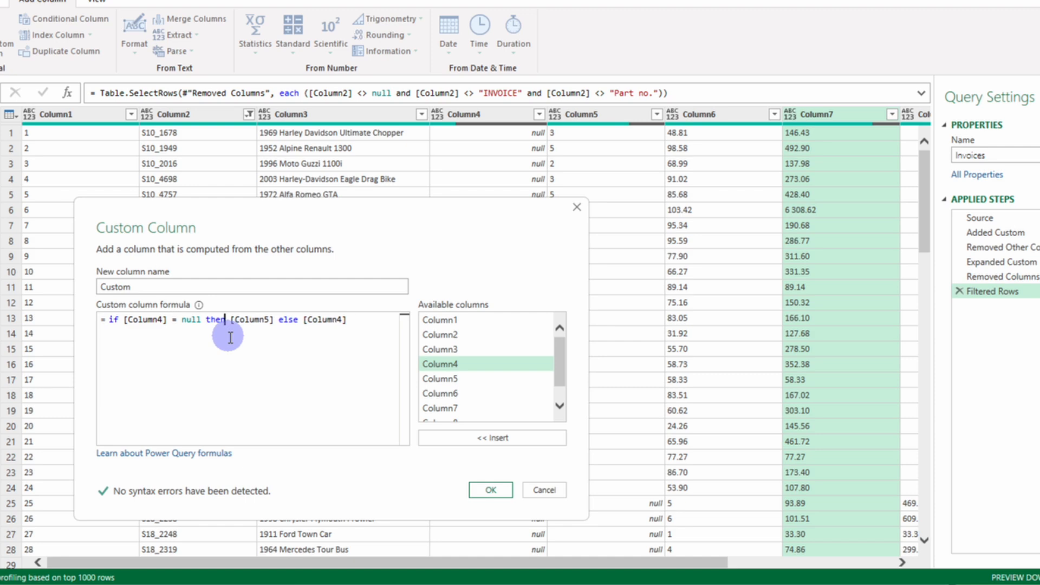
left_click(490, 490)
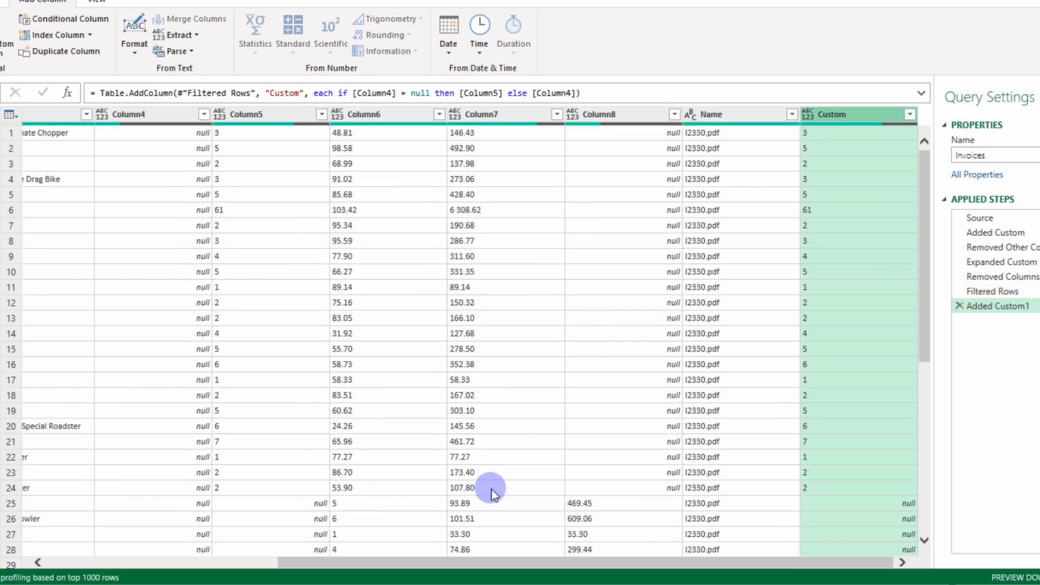
Step: Add a second custom column with the formula if [Custom] = null then [Column6] else [Custom], keeping the default name
scroll(801, 396, "down", 4)
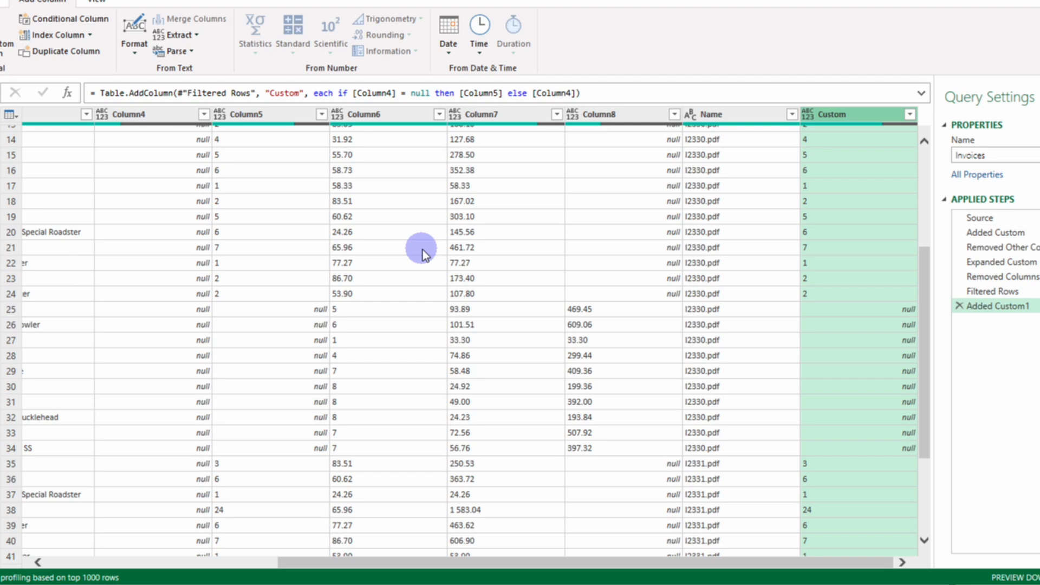
left_click(11, 54)
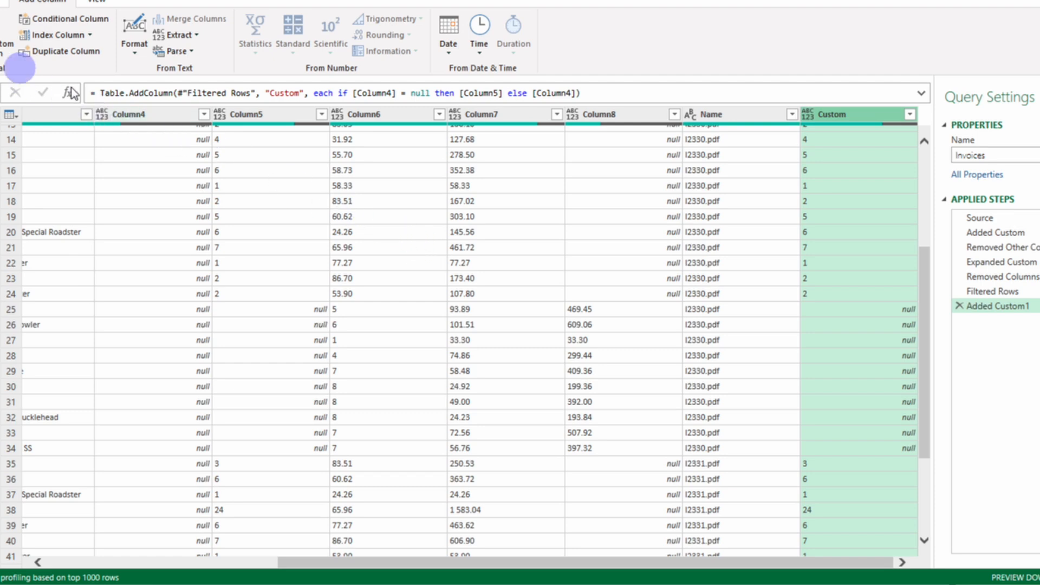
left_click(332, 237)
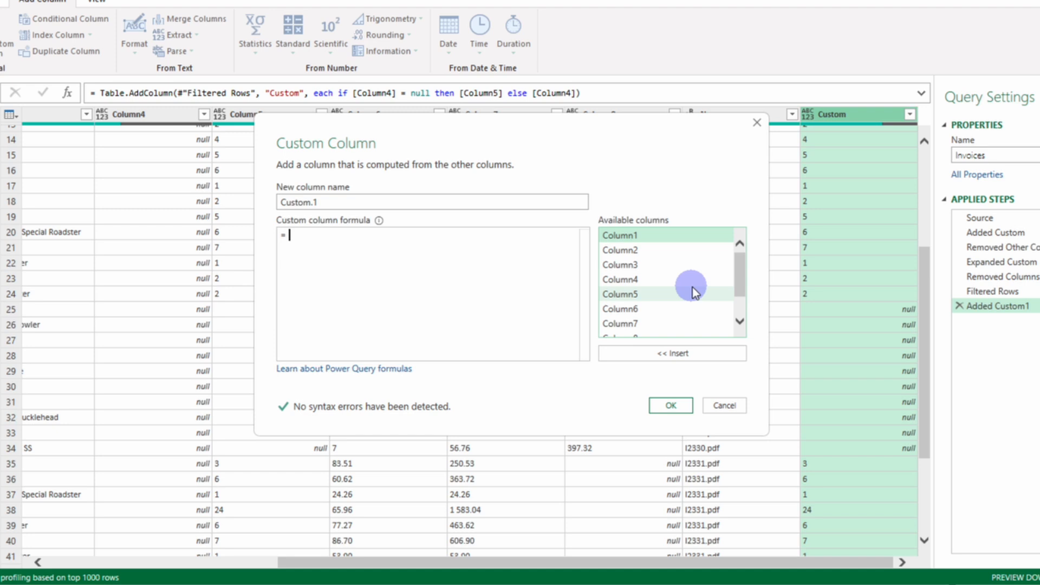
type("if")
scroll(740, 275, "down", 1)
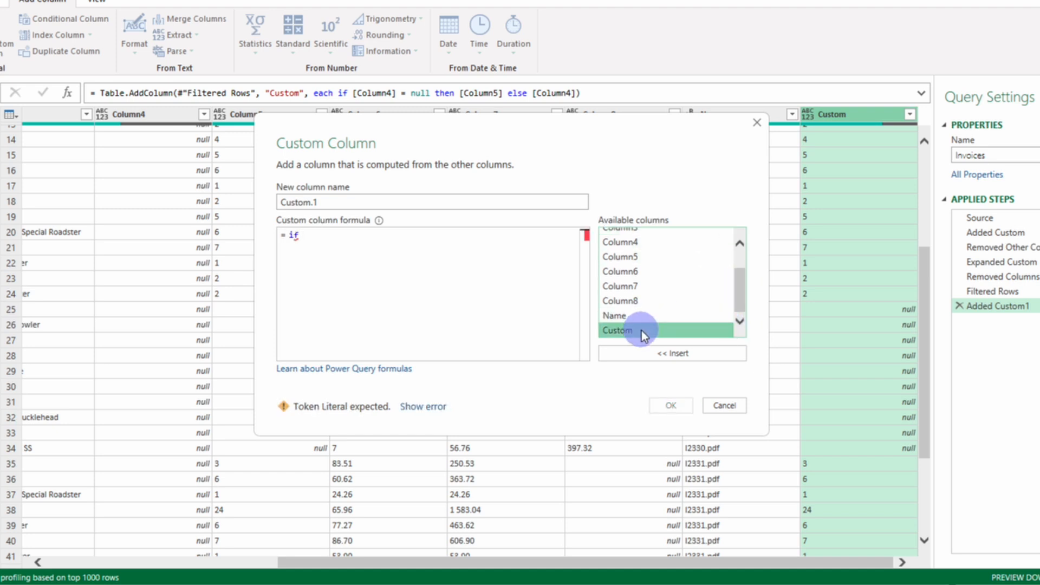
double_click(641, 330)
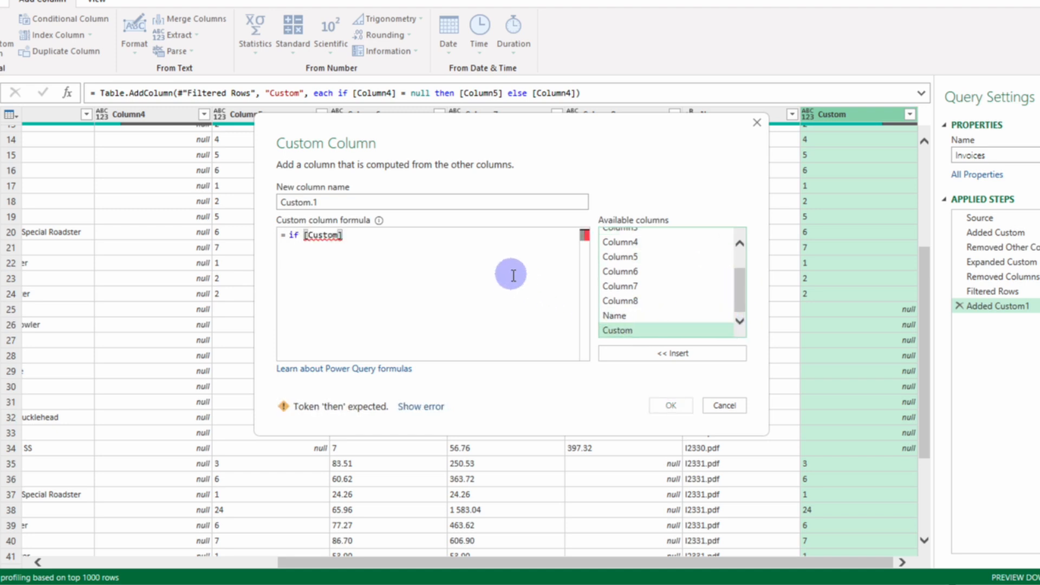
type("= null then")
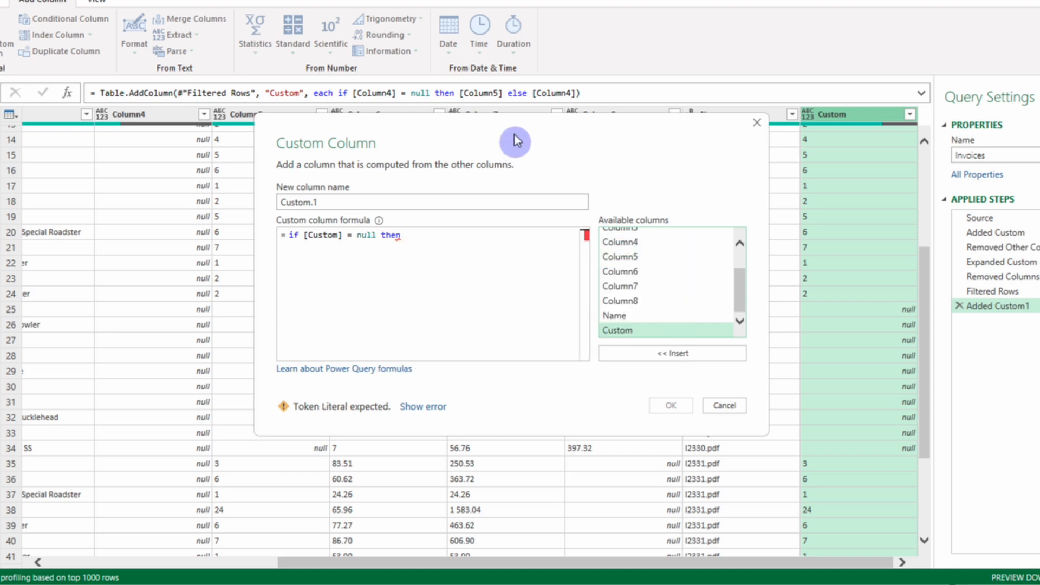
left_click_drag(513, 132, 743, 147)
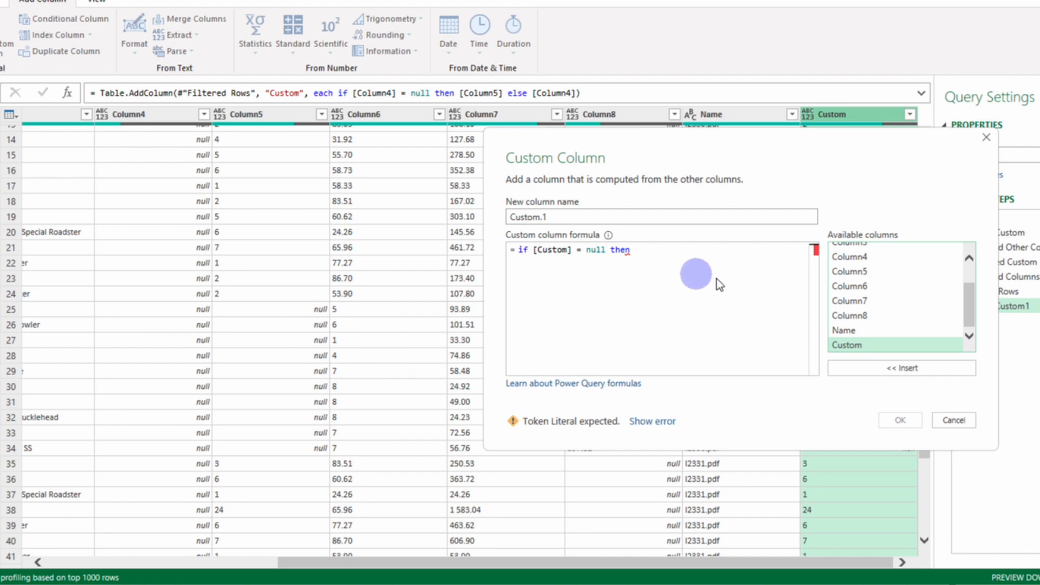
double_click(851, 286)
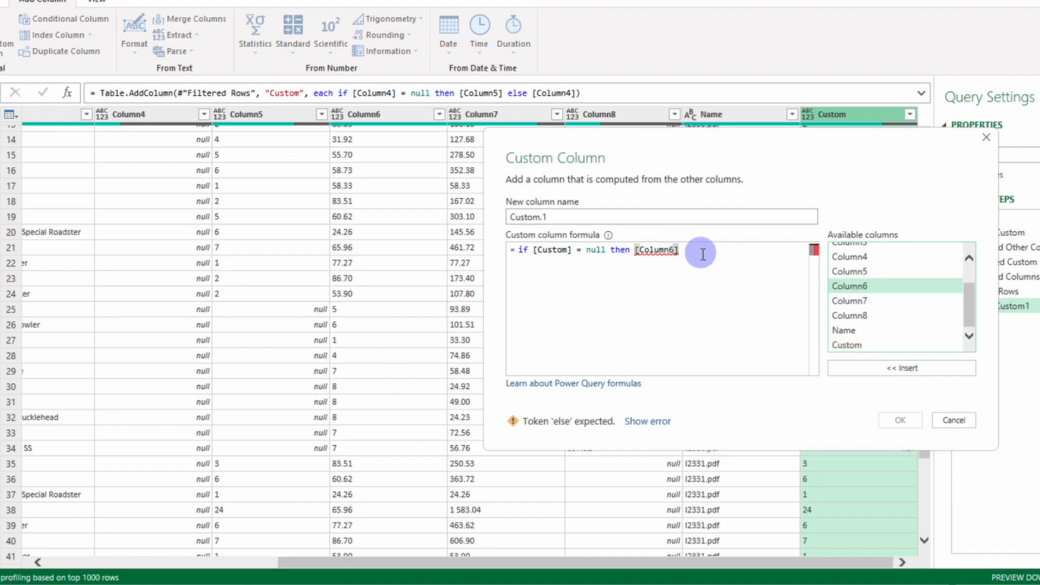
type("else")
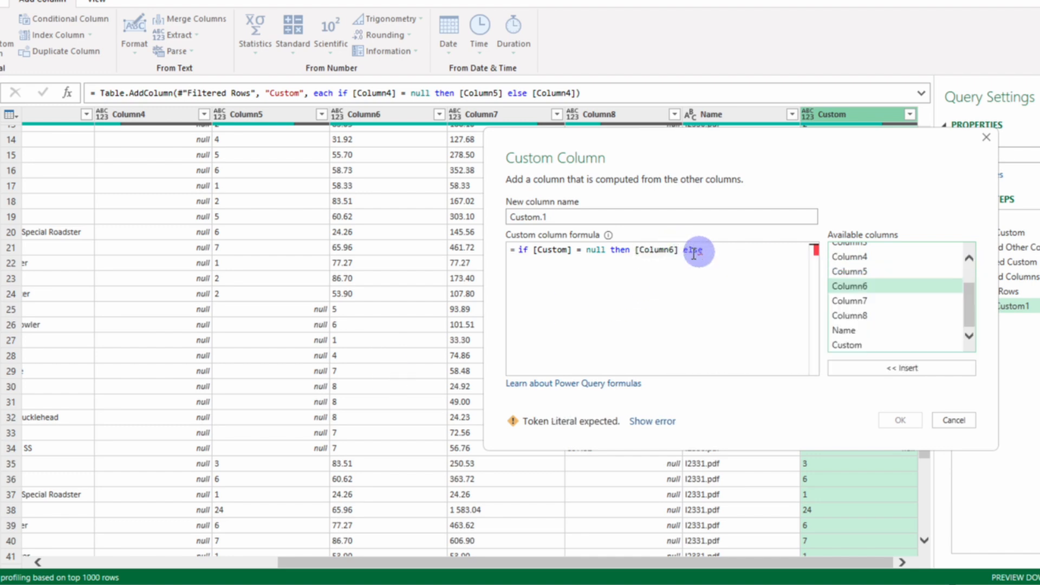
double_click(850, 345)
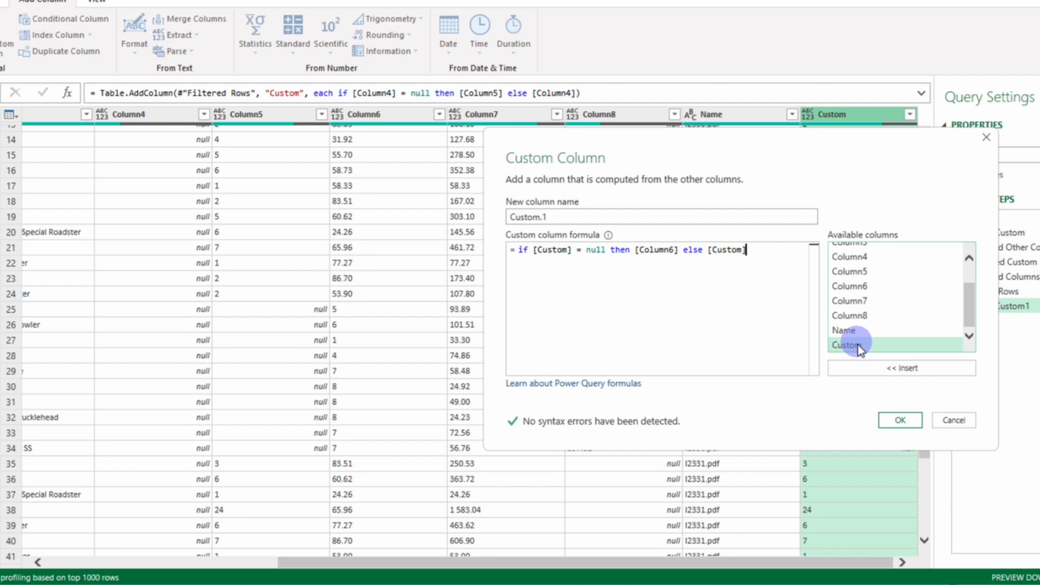
left_click(888, 420)
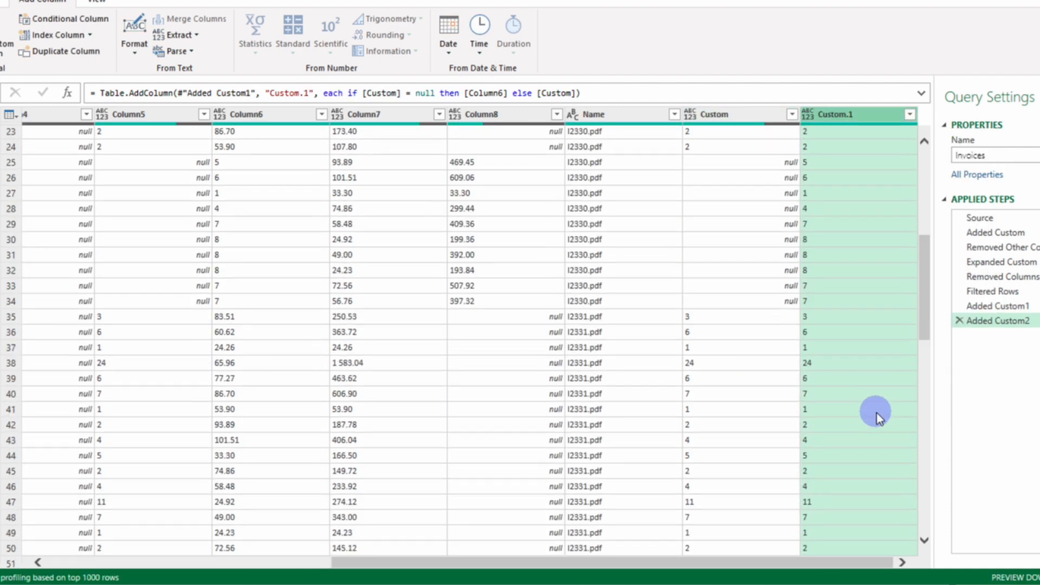
Step: Rename the Custom.1 column to Quantity and place it between Column3 and Column4
left_click_drag(848, 117, 122, 121)
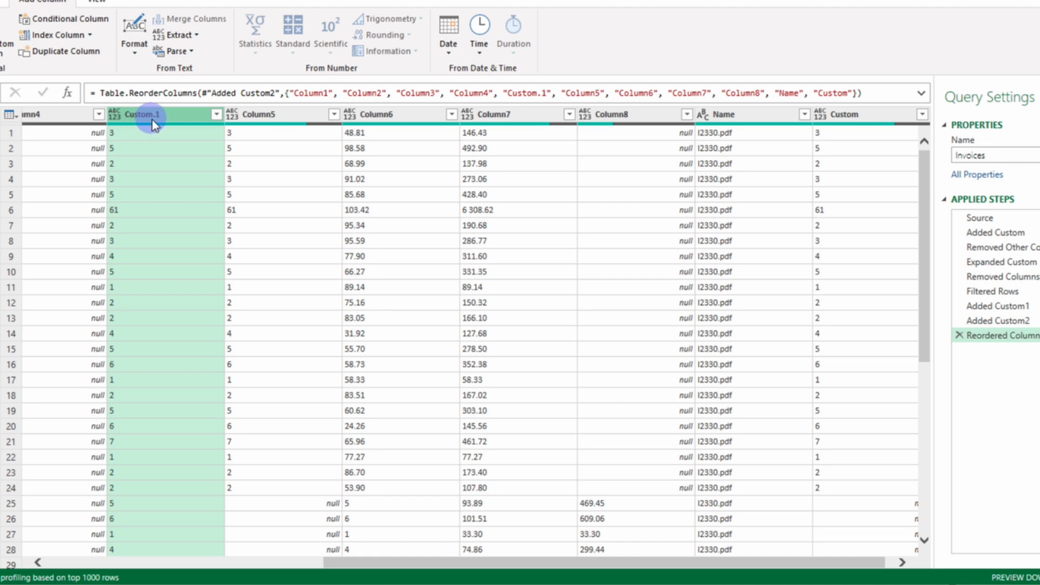
right_click(152, 118)
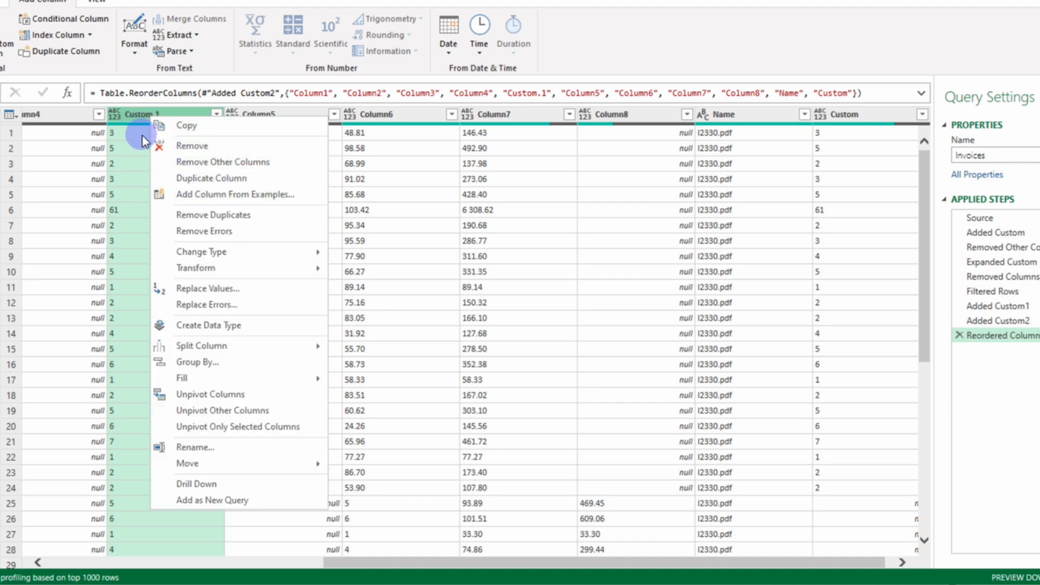
left_click(183, 445)
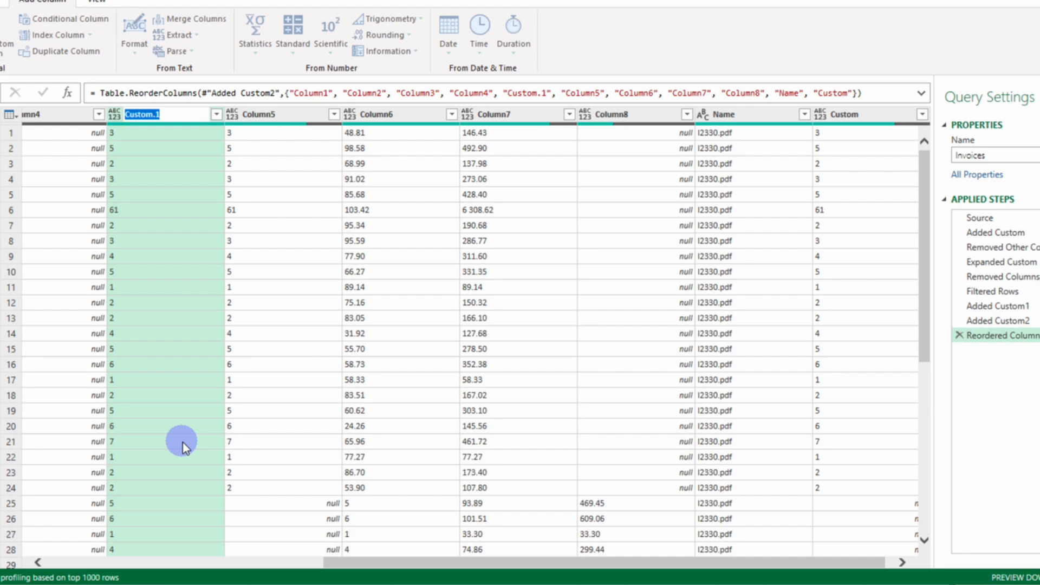
type("Quantity")
key("Return")
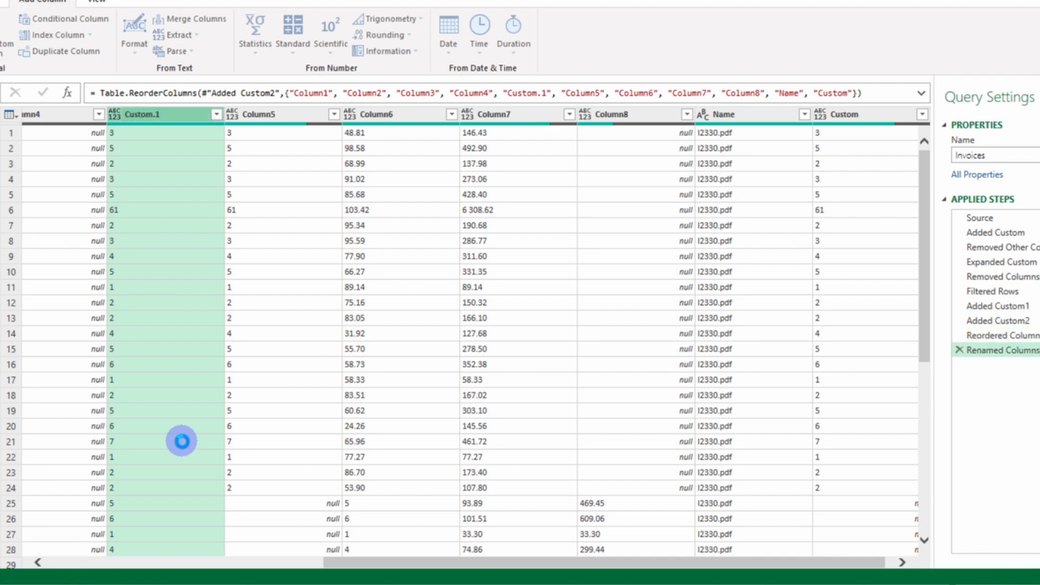
left_click_drag(136, 116, 91, 125)
Step: Remove Column4 and Column5 from the query
left_click(244, 112)
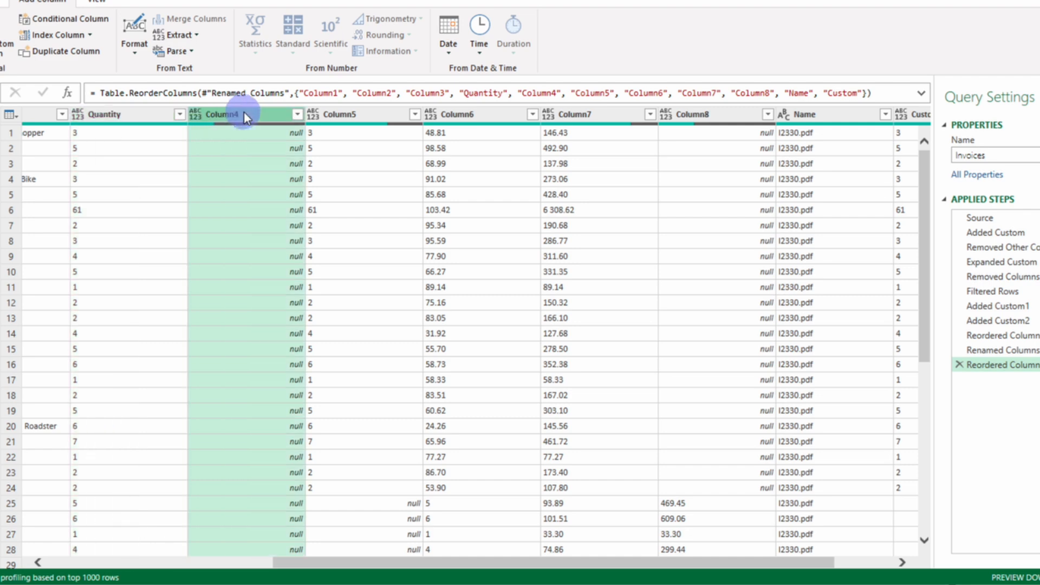
left_click(347, 119, "ctrl")
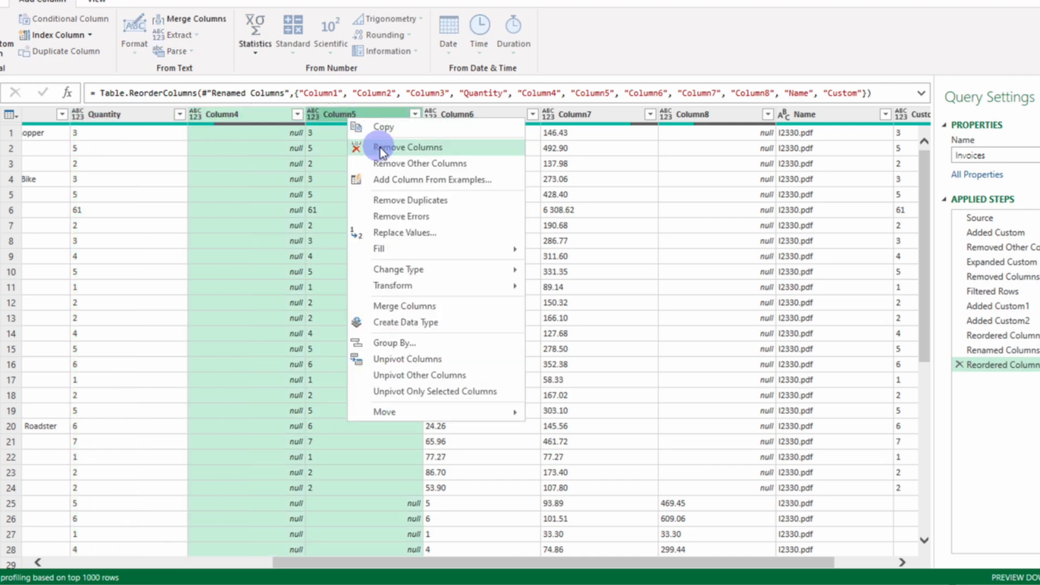
left_click(380, 147)
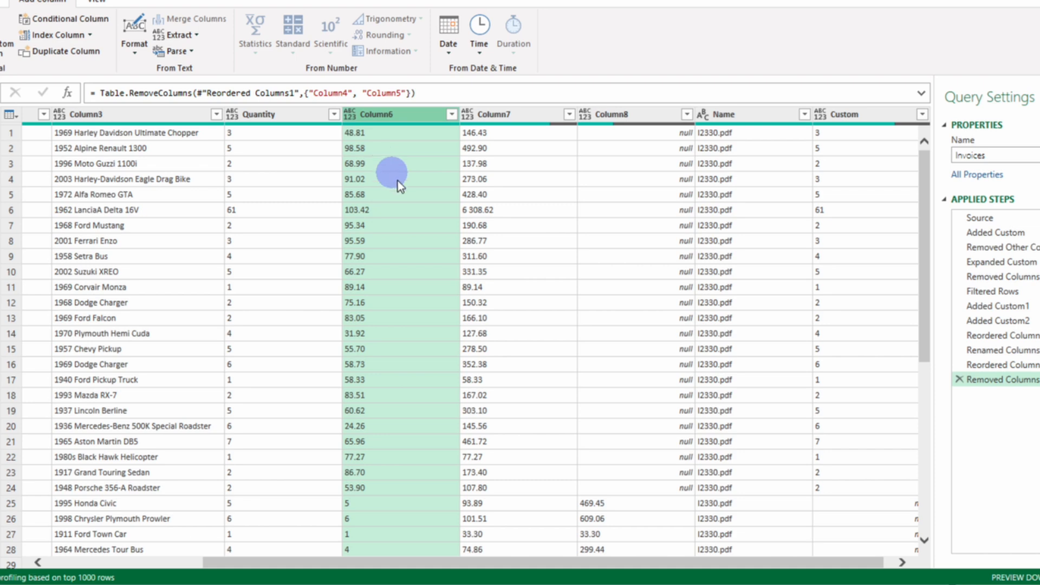
scroll(417, 191, "down", 2)
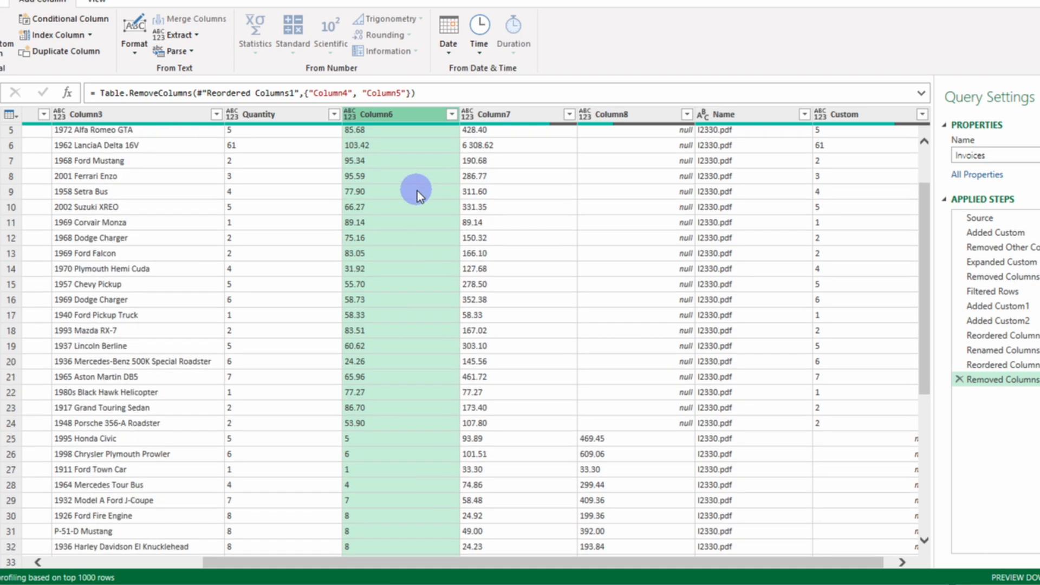
Step: Remove the Custom column and make Name the first column of the table
left_click(855, 117)
right_click(852, 112)
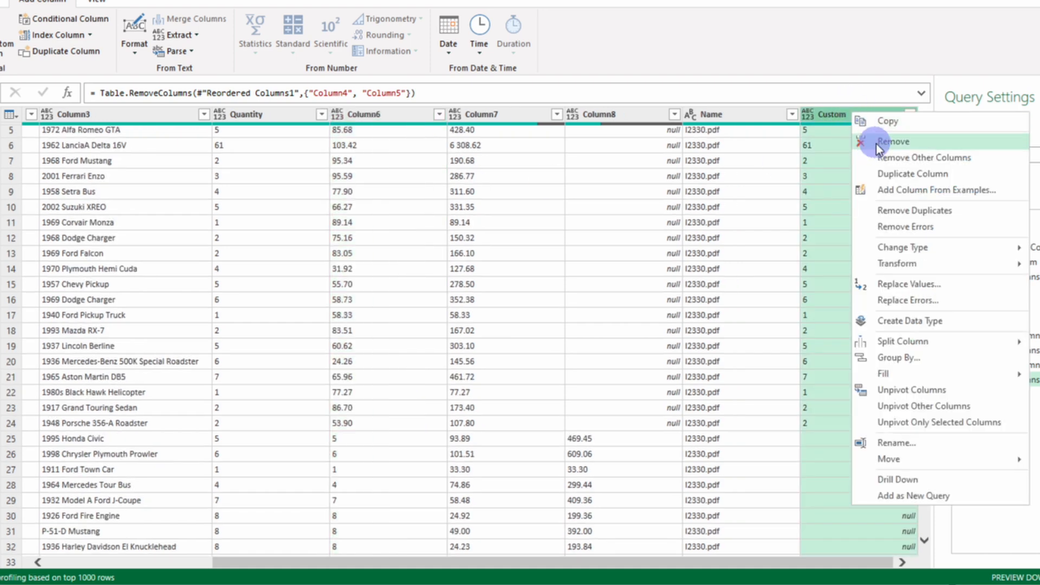
left_click(877, 144)
left_click_drag(822, 117, 17, 139)
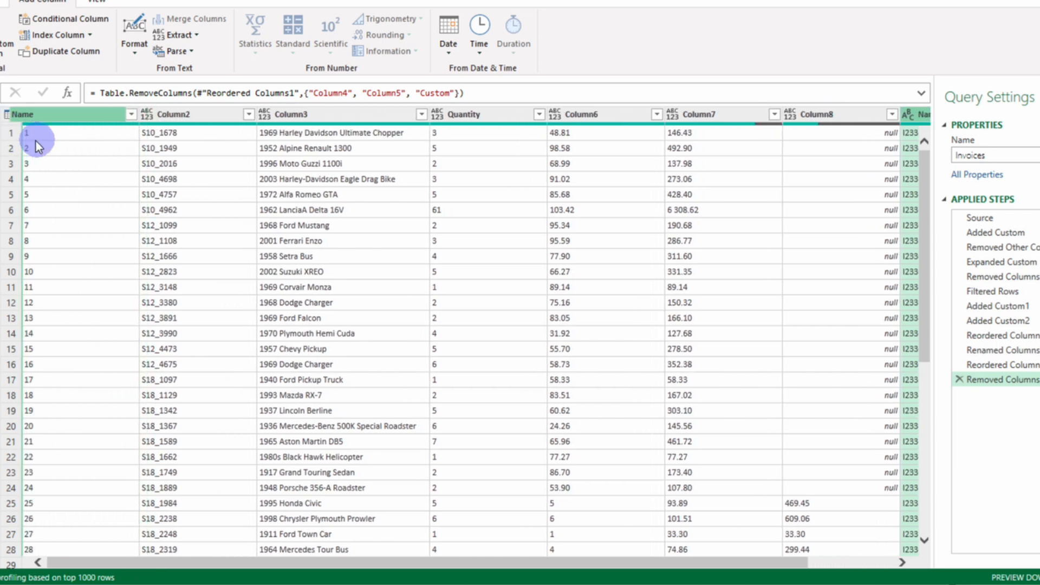
left_click(71, 117)
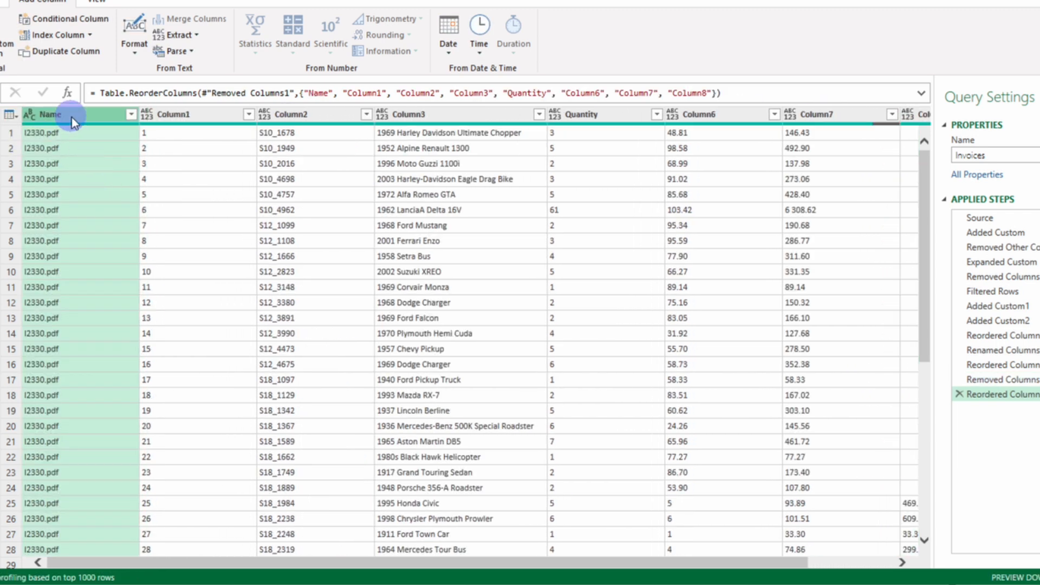
Step: Examine down all invoice rows which of Column6, Column7 and Column8 hold the total values
left_click_drag(411, 562, 637, 559)
scroll(694, 472, "down", 7)
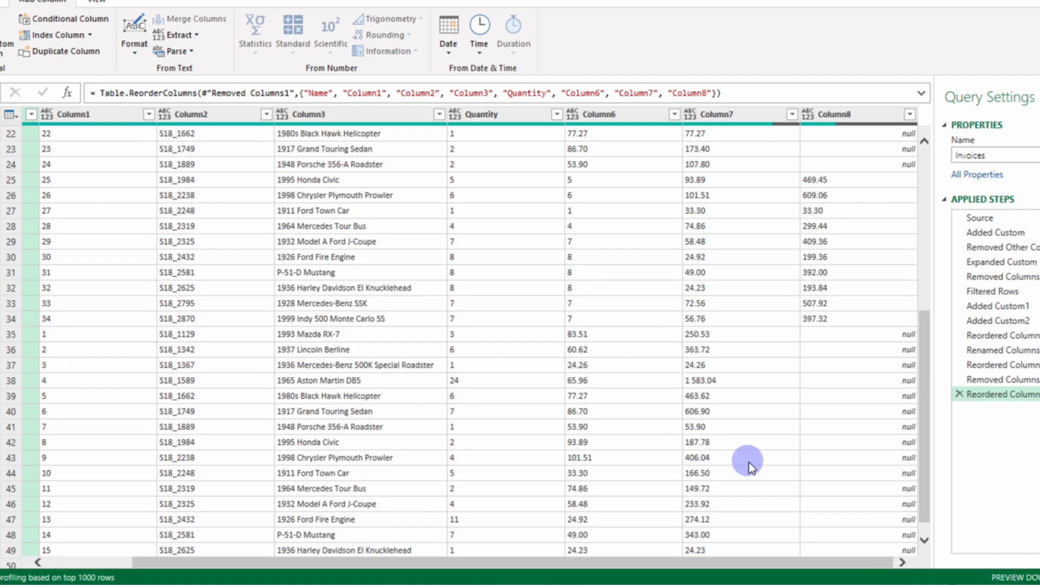
scroll(749, 463, "down", 15)
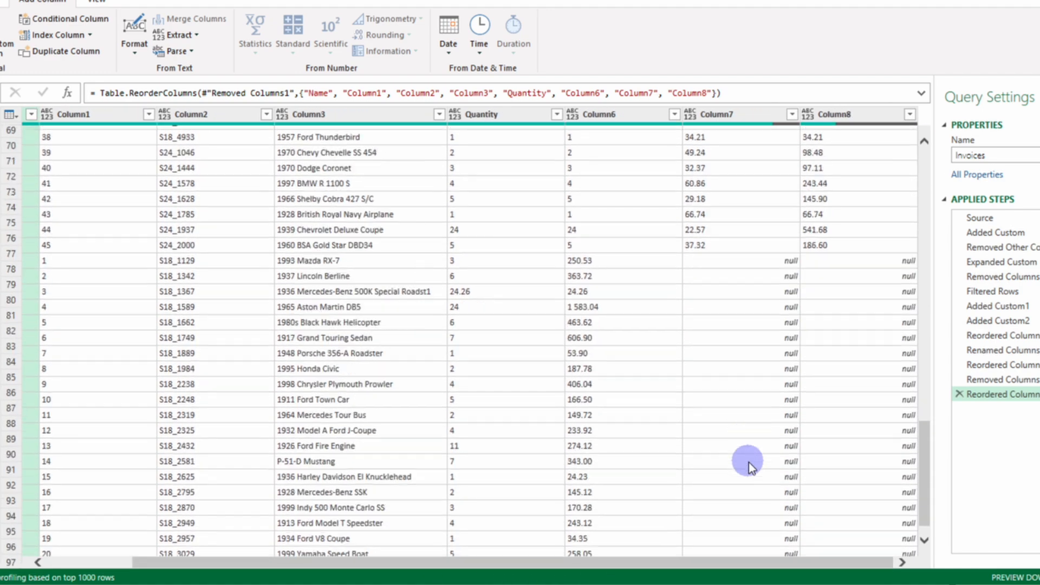
scroll(749, 465, "down", 2)
scroll(749, 466, "up", 4)
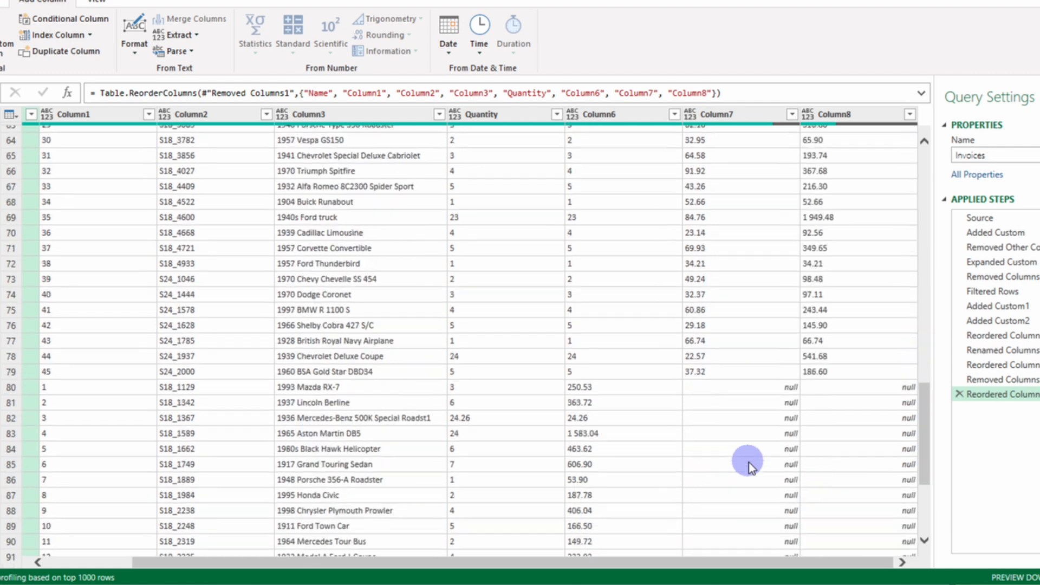
scroll(749, 465, "up", 18)
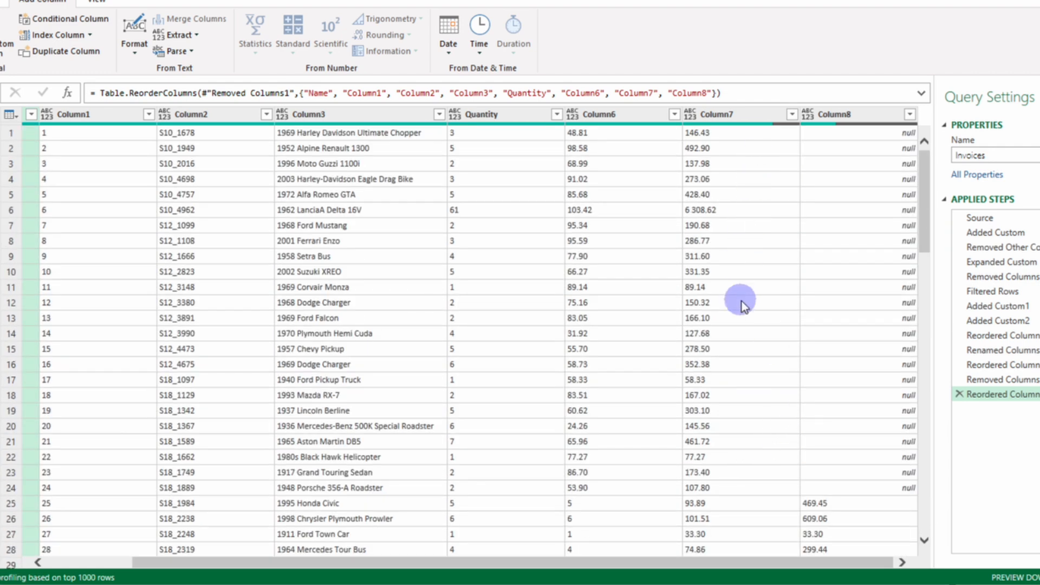
scroll(867, 344, "down", 8)
scroll(867, 345, "down", 18)
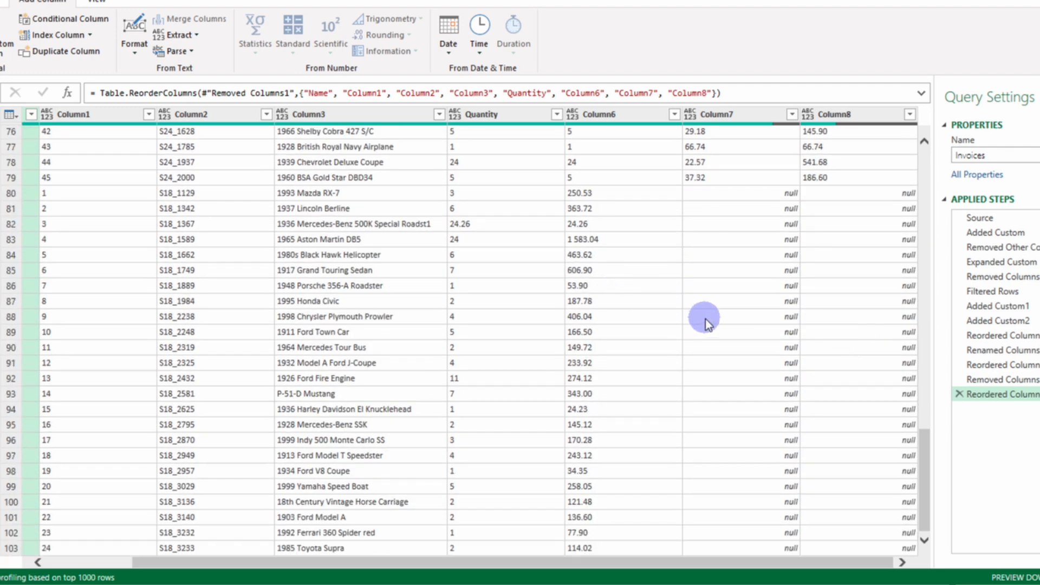
scroll(706, 320, "up", 20)
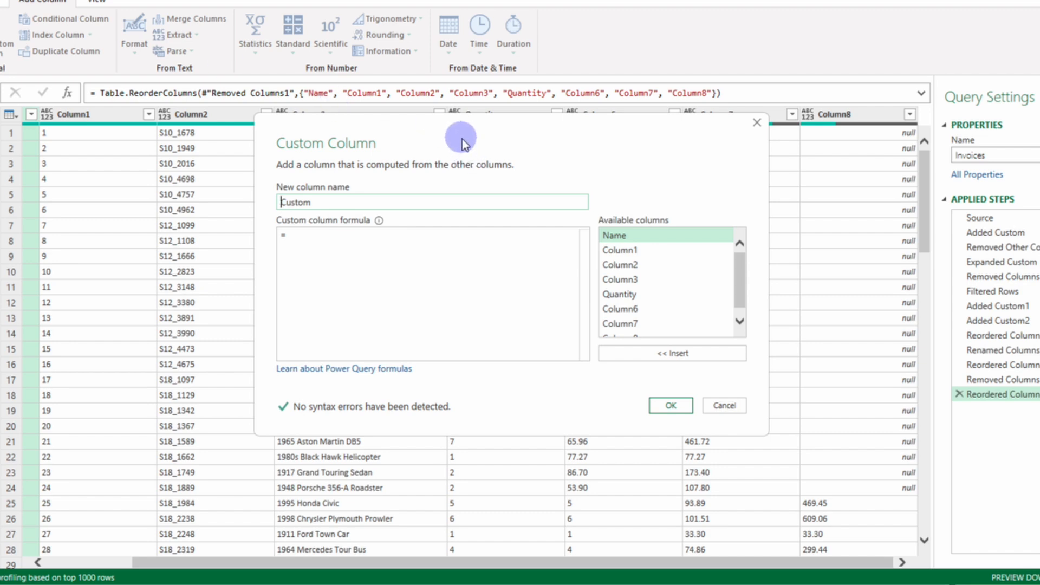
Step: Add a custom column with the formula if [Column8] = null then [Column7] else [Column8], keeping the name Custom
left_click_drag(460, 140, 274, 190)
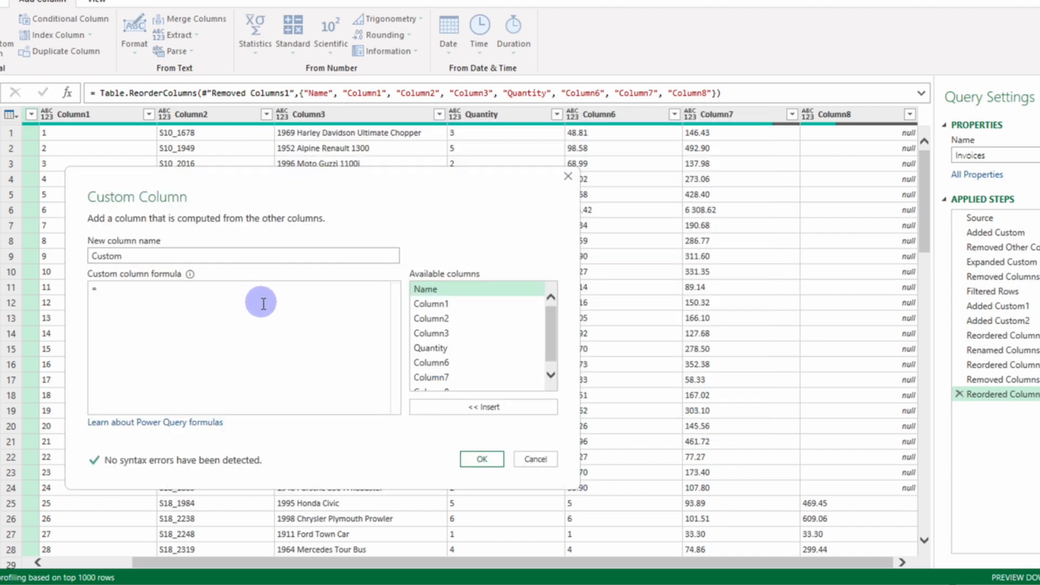
type("if")
scroll(461, 375, "down", 1)
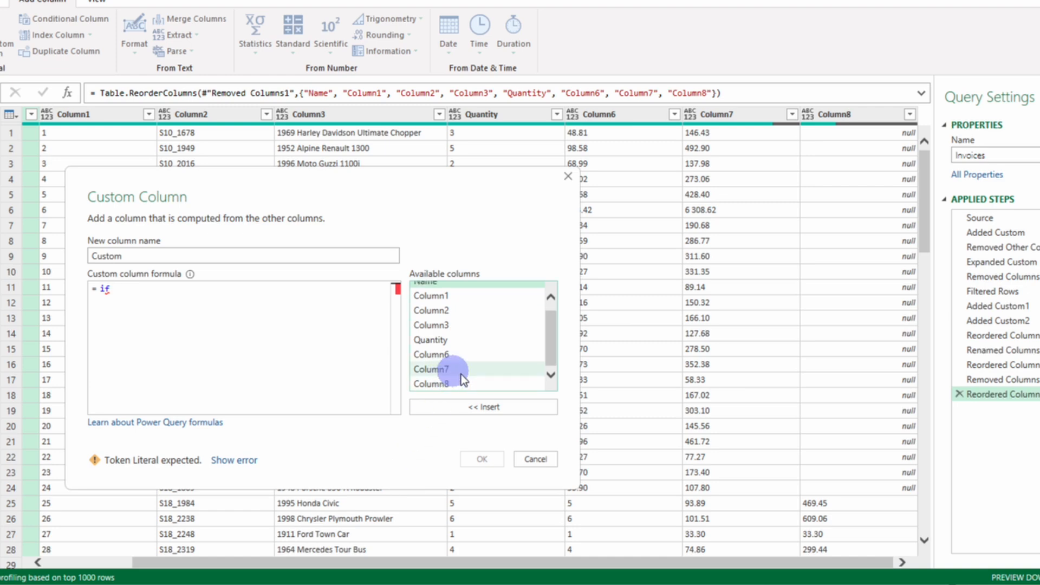
double_click(457, 383)
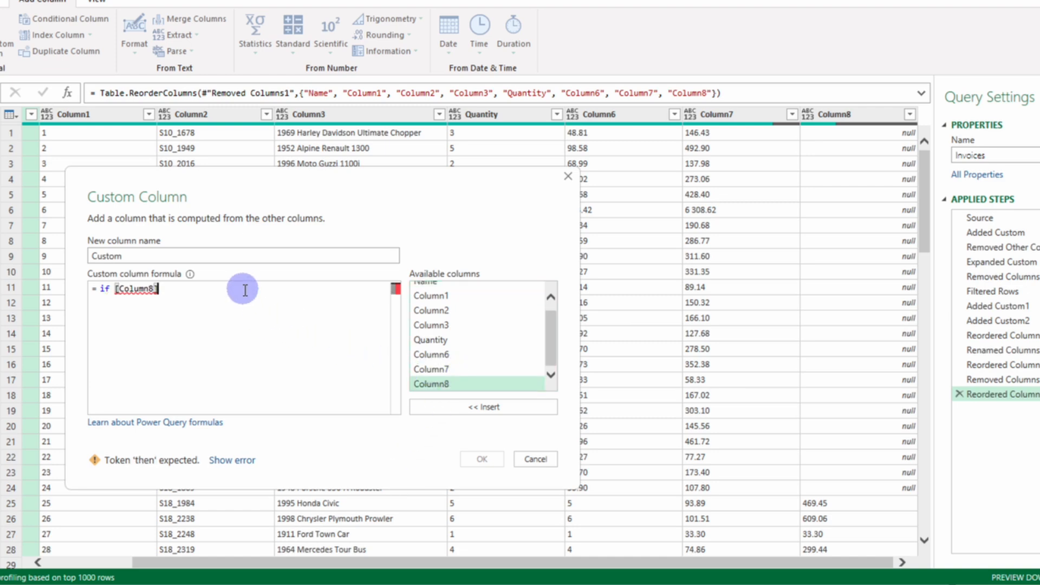
type("= null th")
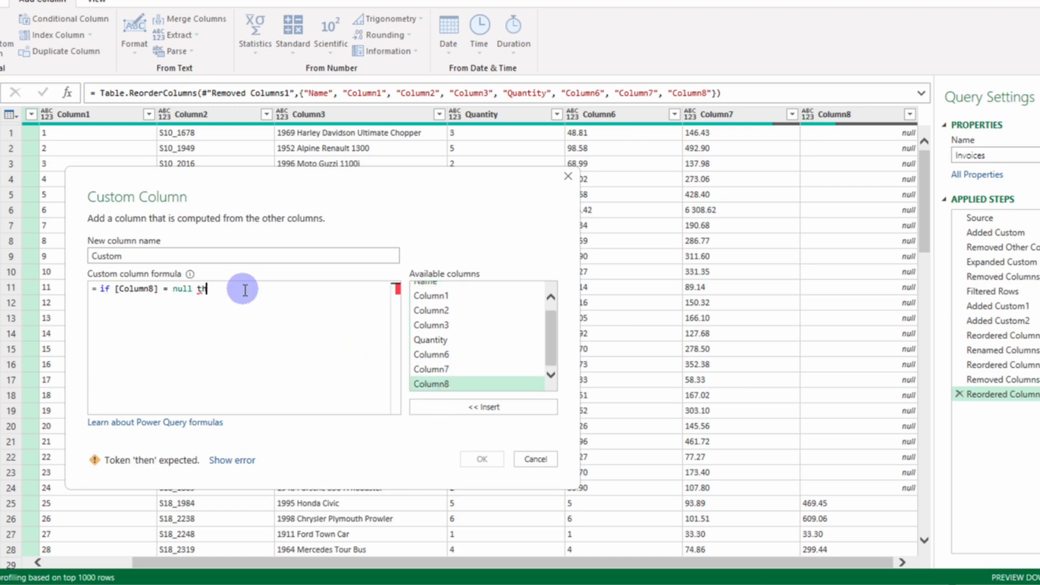
type("en")
double_click(437, 367)
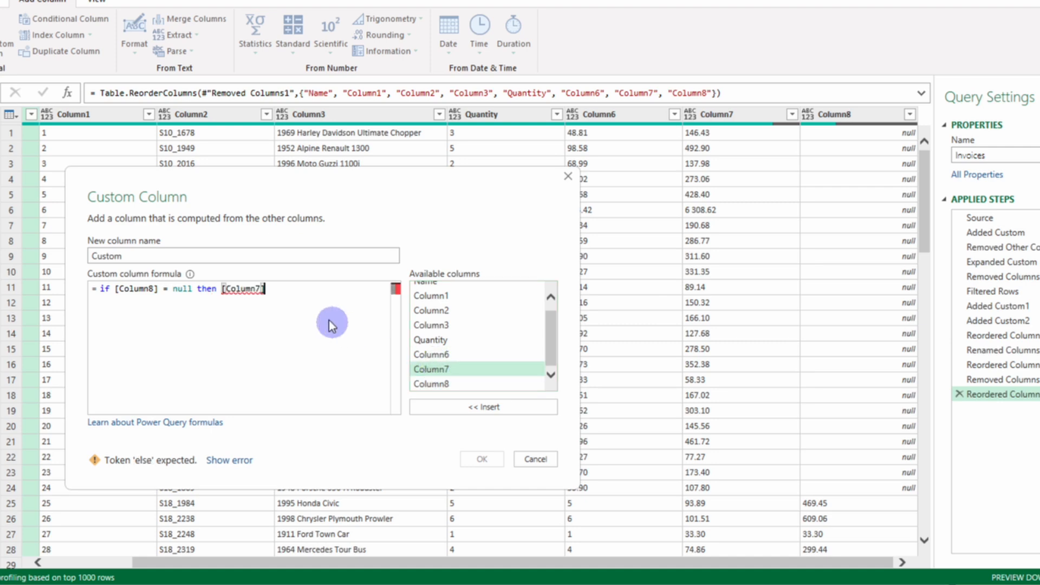
type("else")
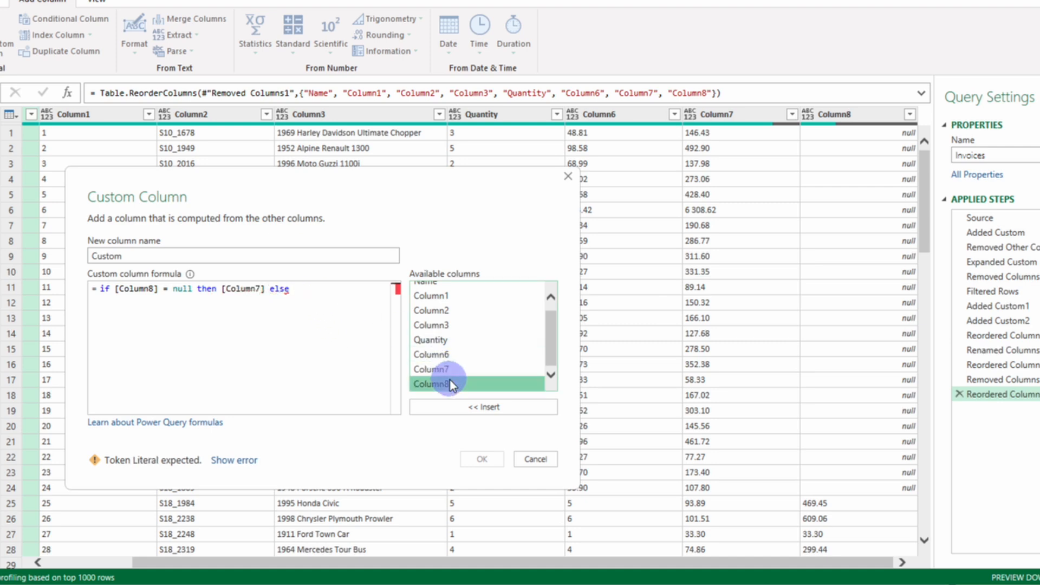
double_click(450, 384)
left_click(482, 459)
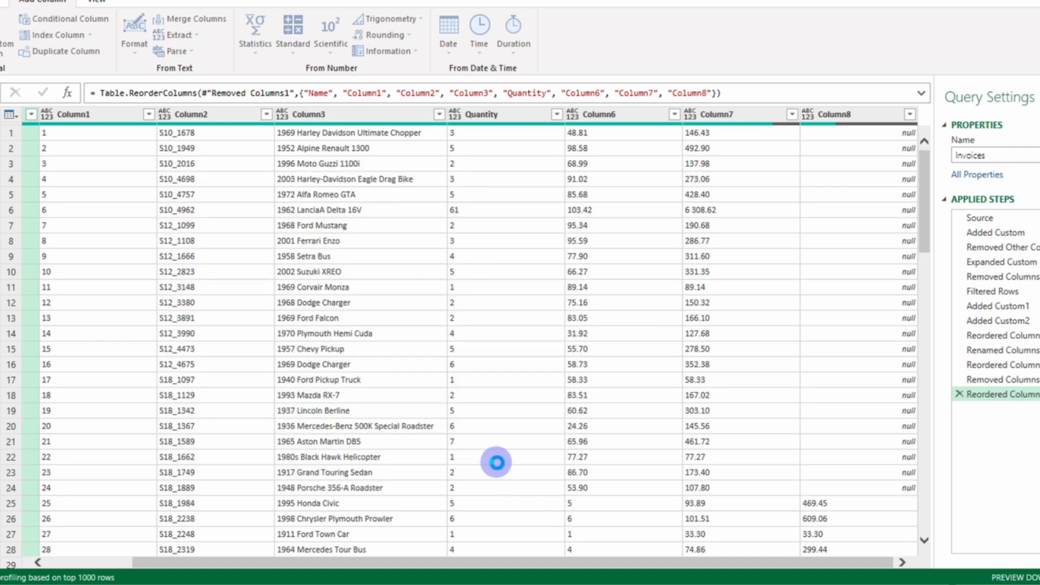
scroll(793, 368, "down", 20)
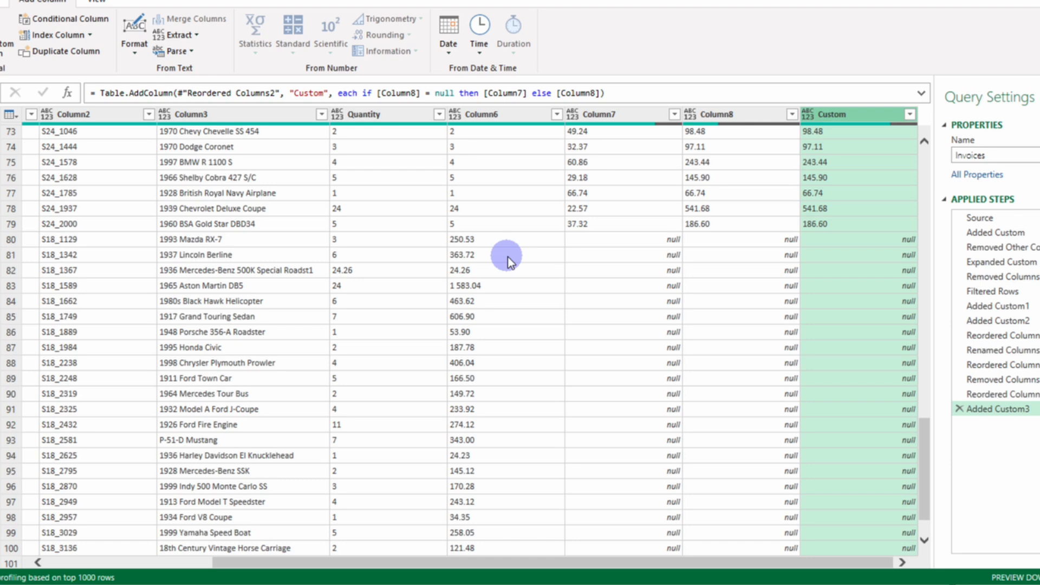
scroll(511, 255, "down", 1)
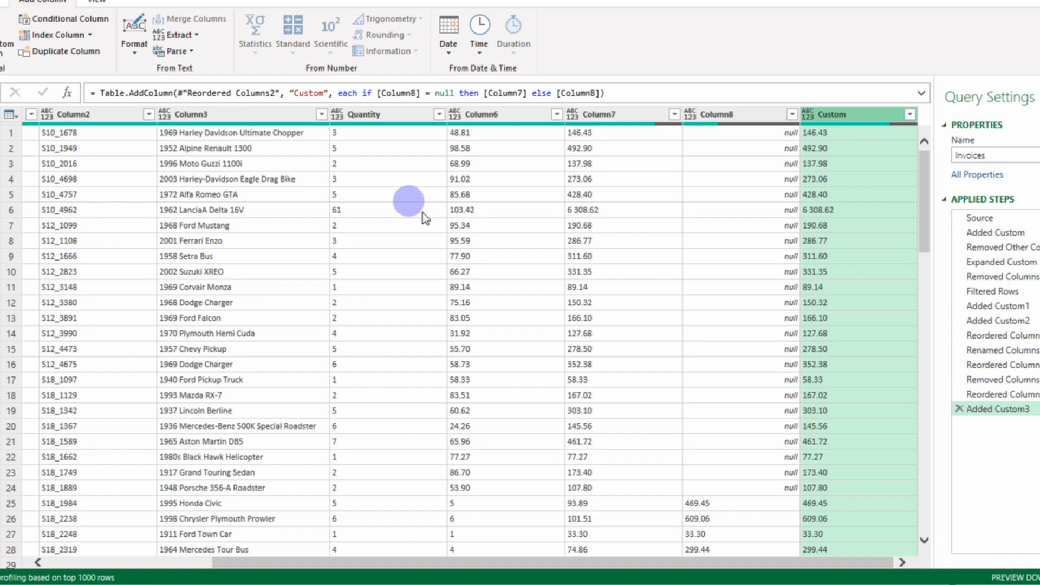
Step: Add a custom column named Total with the formula if [Custom] = null then [Column7] else [Custom], and check its lower rows
left_click_drag(339, 202, 197, 187)
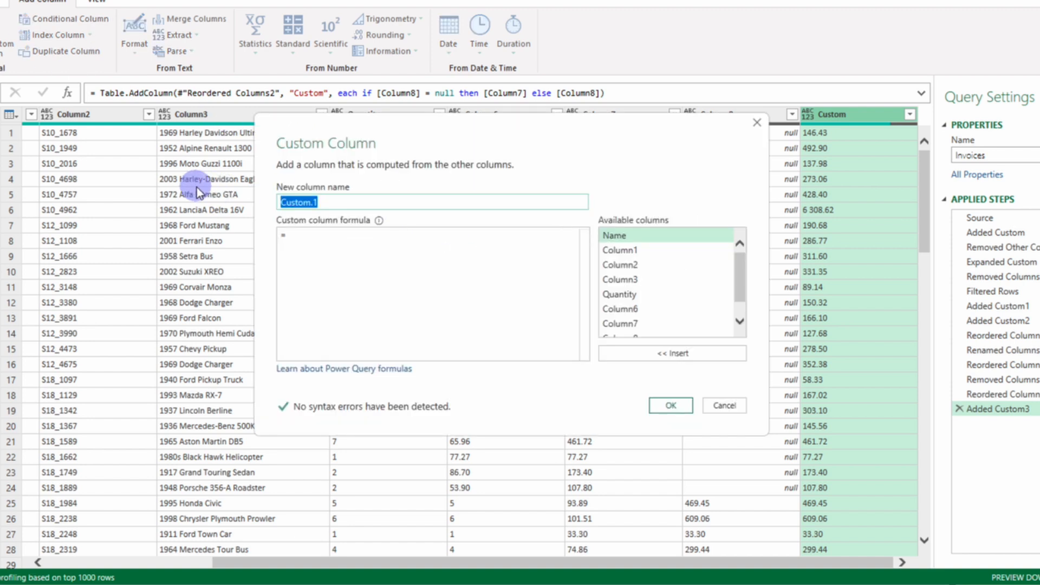
type("Total")
left_click(319, 244)
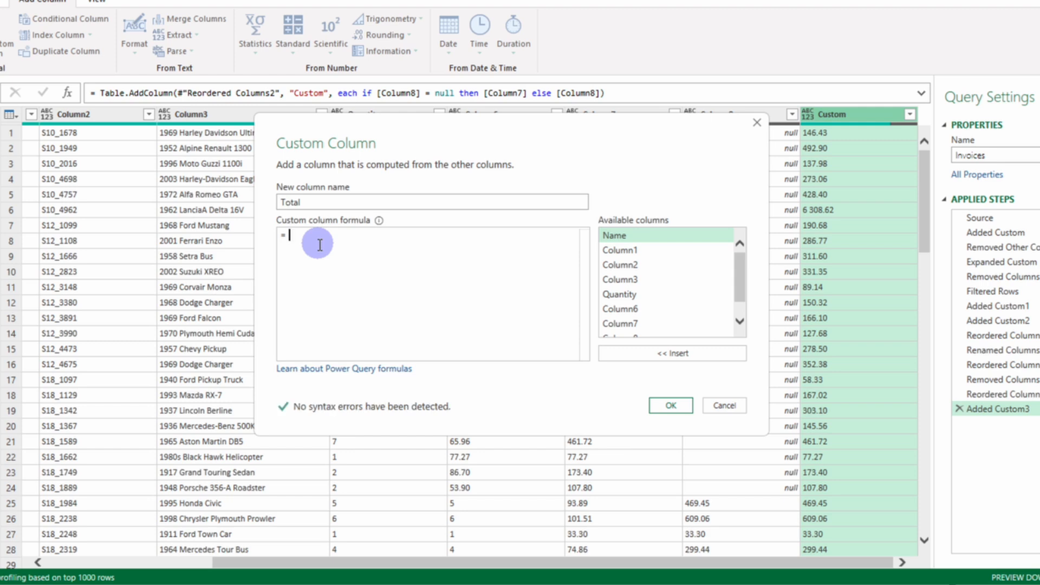
type("if")
scroll(666, 267, "down", 3)
left_click(649, 327)
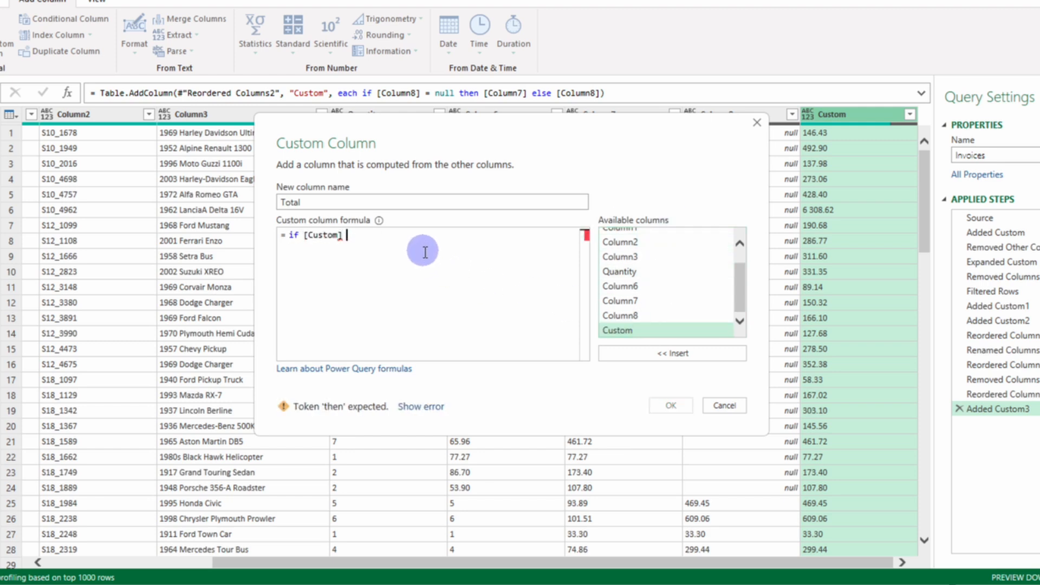
type("= null then")
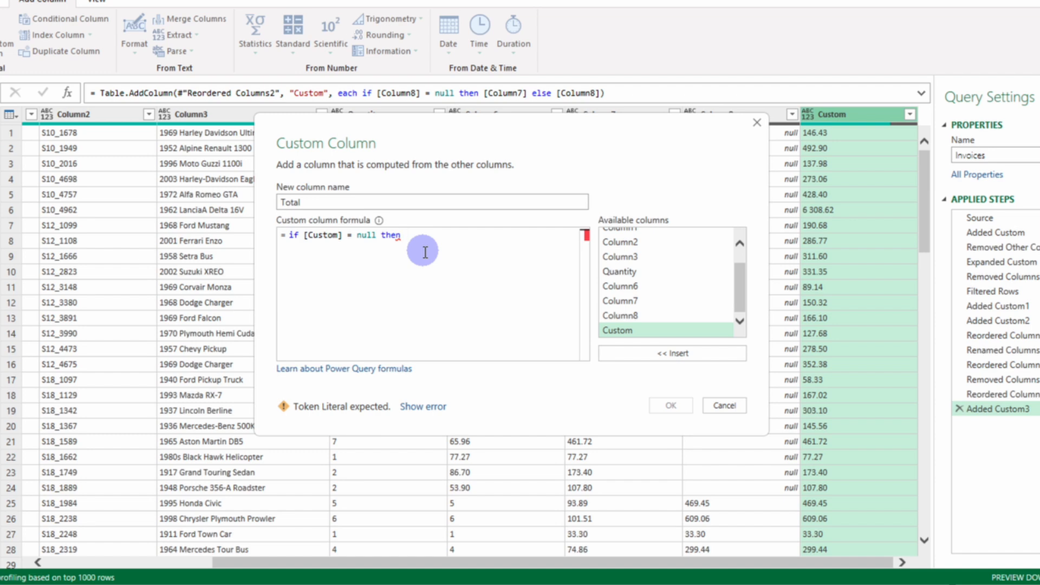
left_click_drag(601, 153, 658, 173)
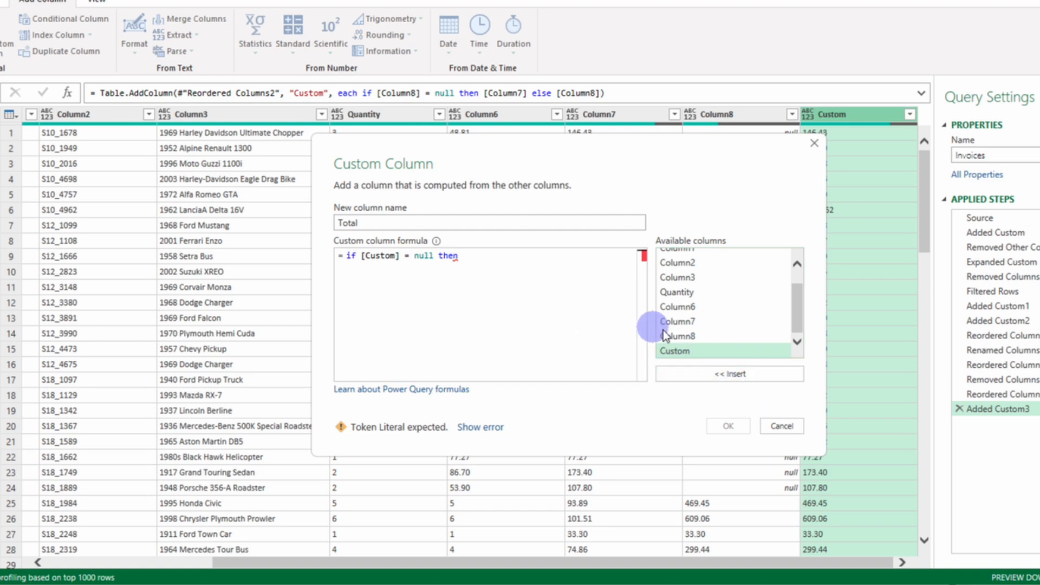
double_click(683, 320)
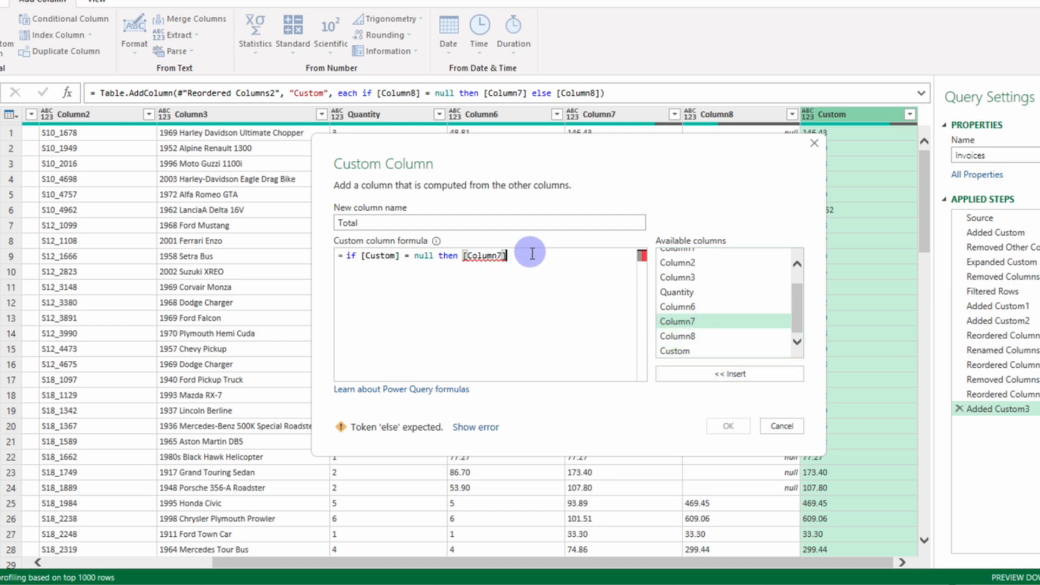
type("else")
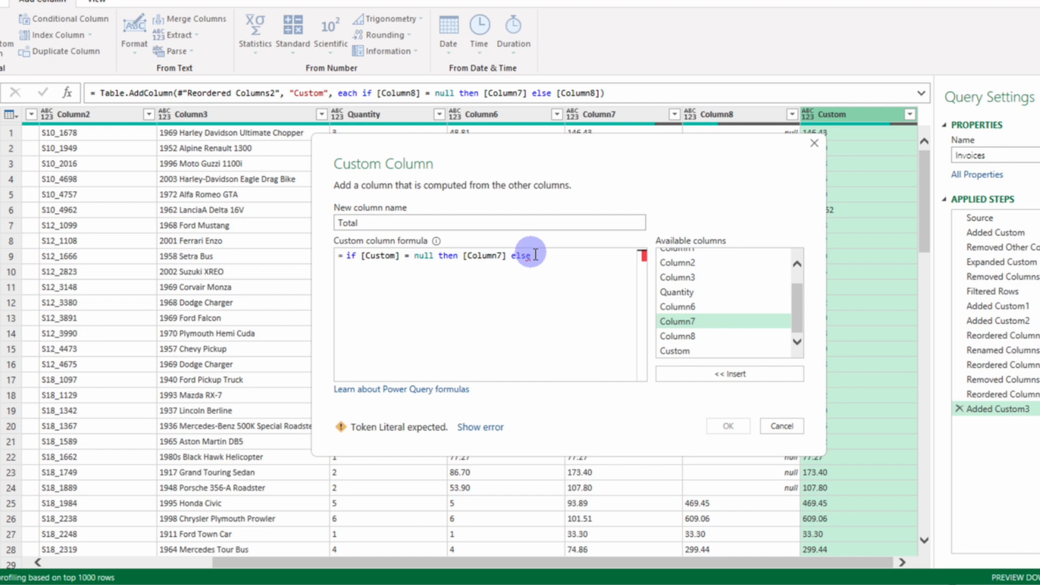
left_click(675, 351)
left_click(704, 374)
left_click(728, 426)
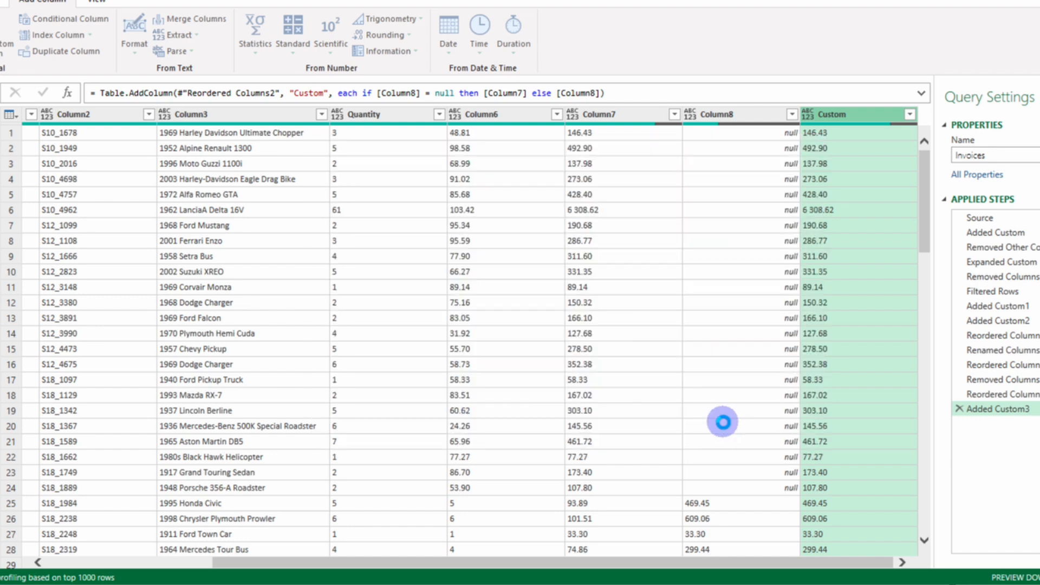
scroll(824, 405, "down", 20)
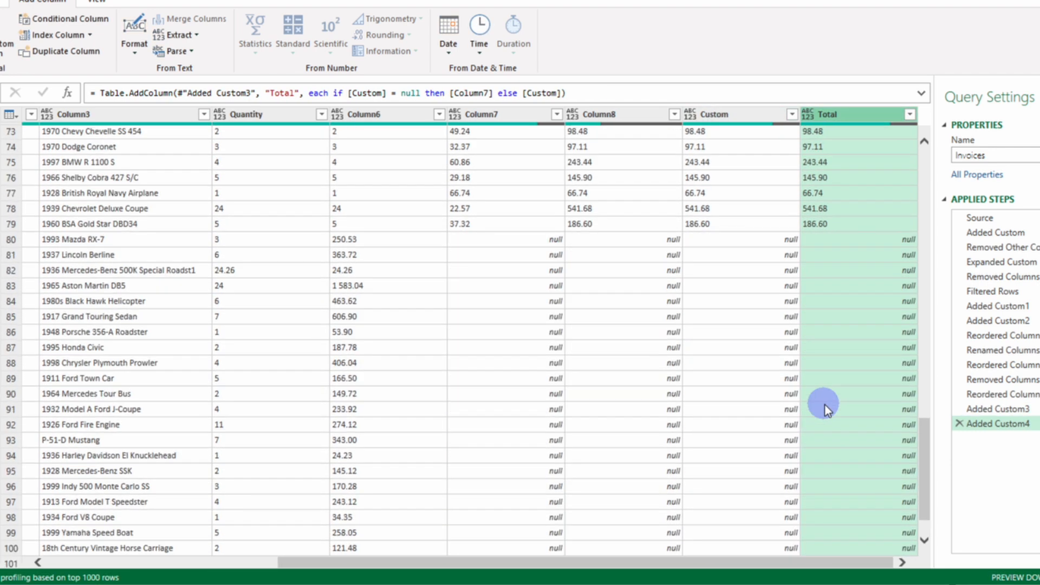
Step: Edit the Total conditional column so that it outputs Column6 when Custom equals null, and check the resulting rows
scroll(825, 405, "down", 1)
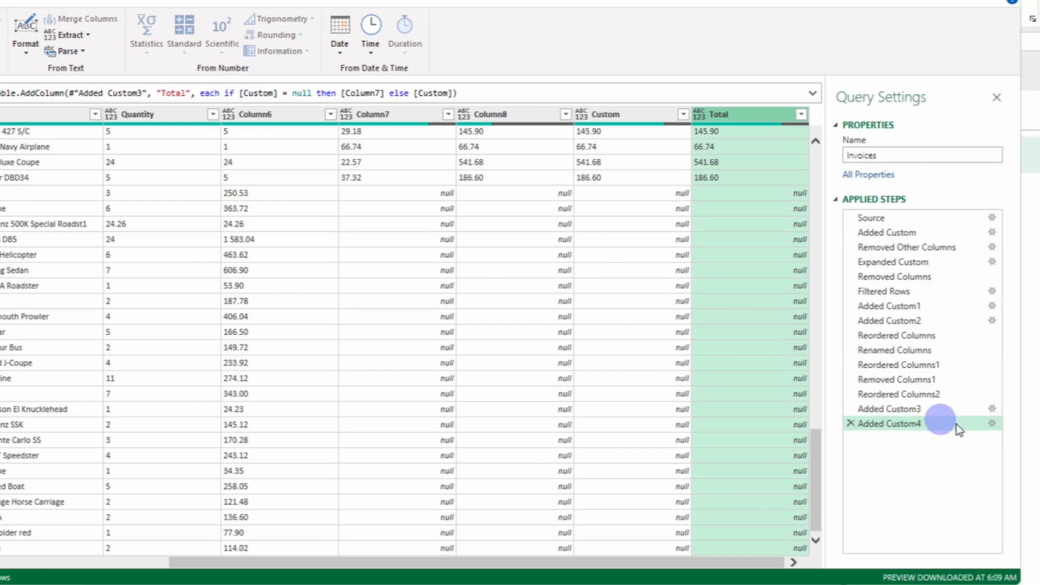
left_click(992, 423)
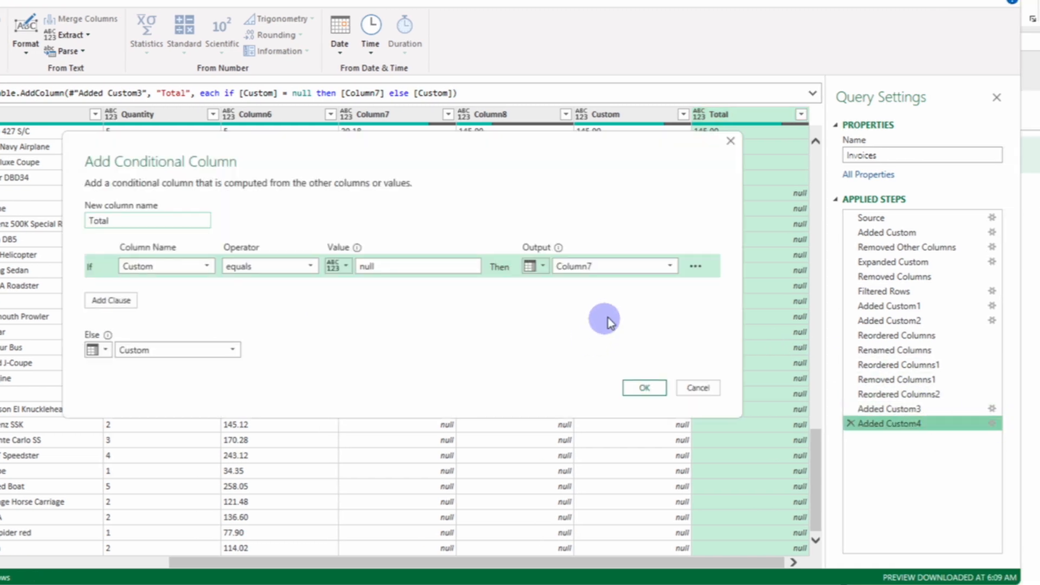
left_click(670, 267)
left_click(596, 356)
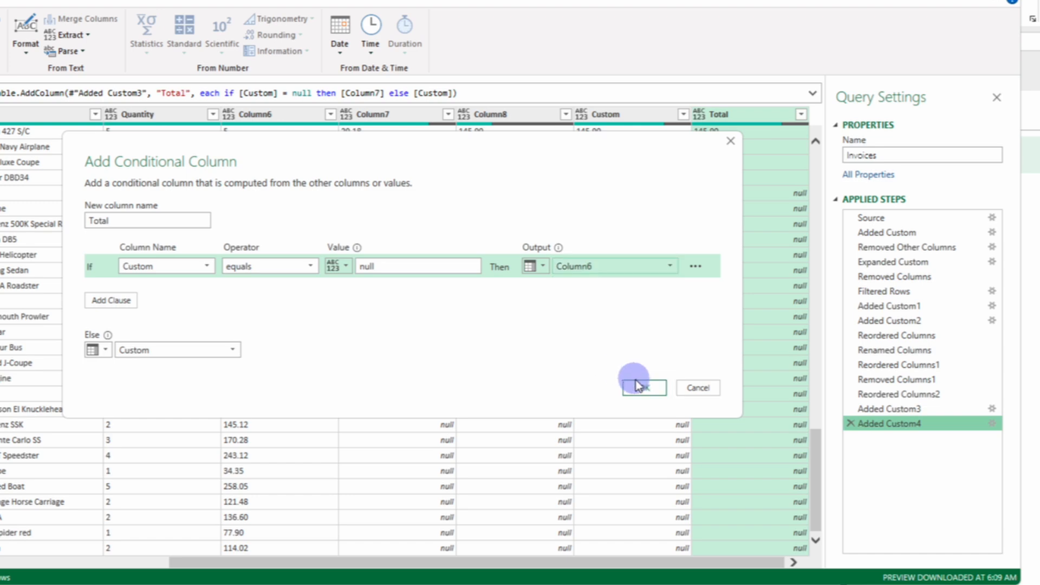
left_click(641, 387)
scroll(675, 369, "down", 15)
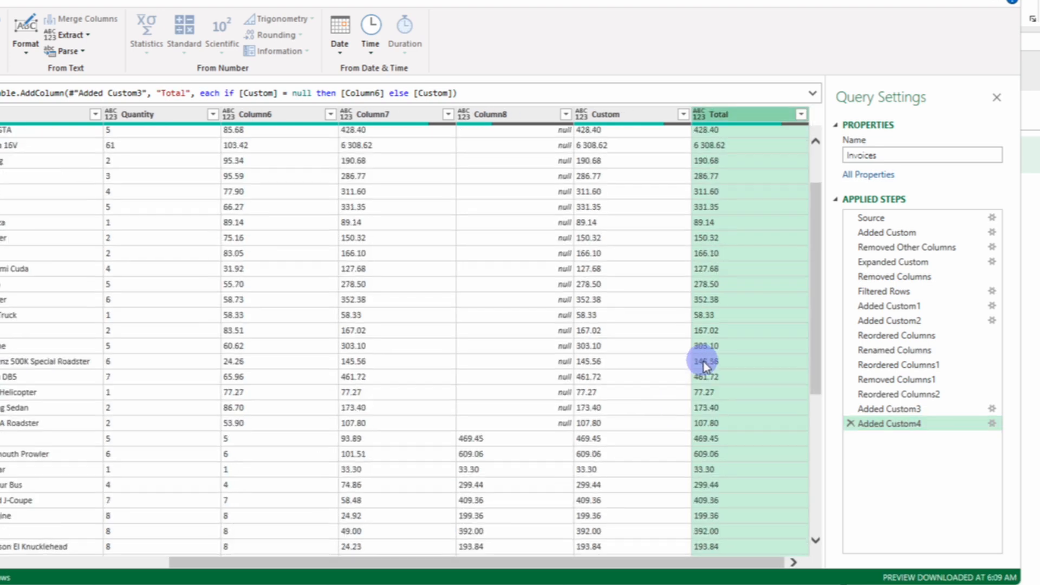
scroll(726, 350, "up", 10)
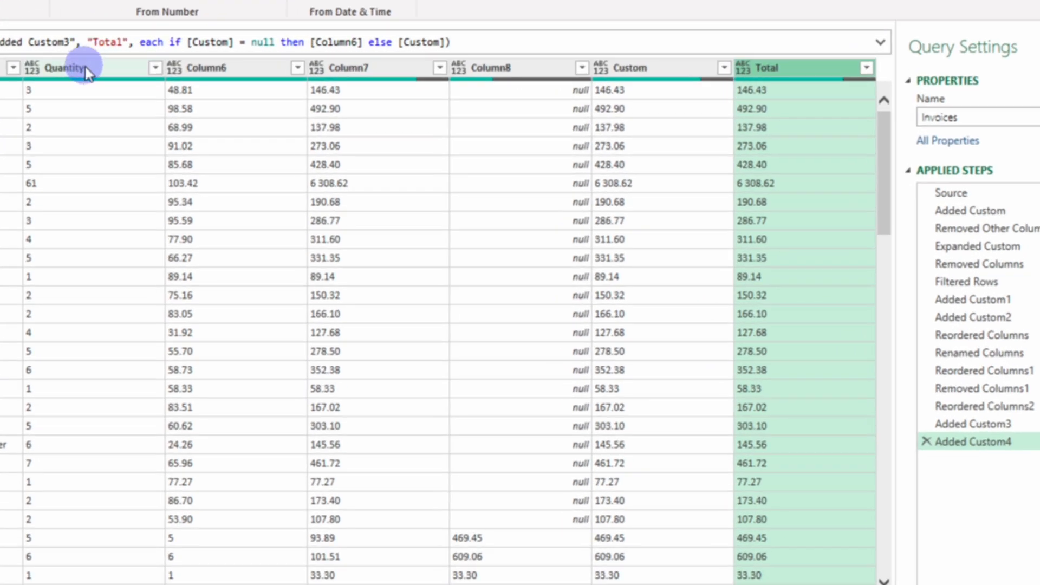
Step: Keep only the Total, Quantity, Column3, Column2, Column1 and Name columns, removing all others, and look over the rows
left_click(136, 113, "ctrl")
scroll(142, 493, "left", 5)
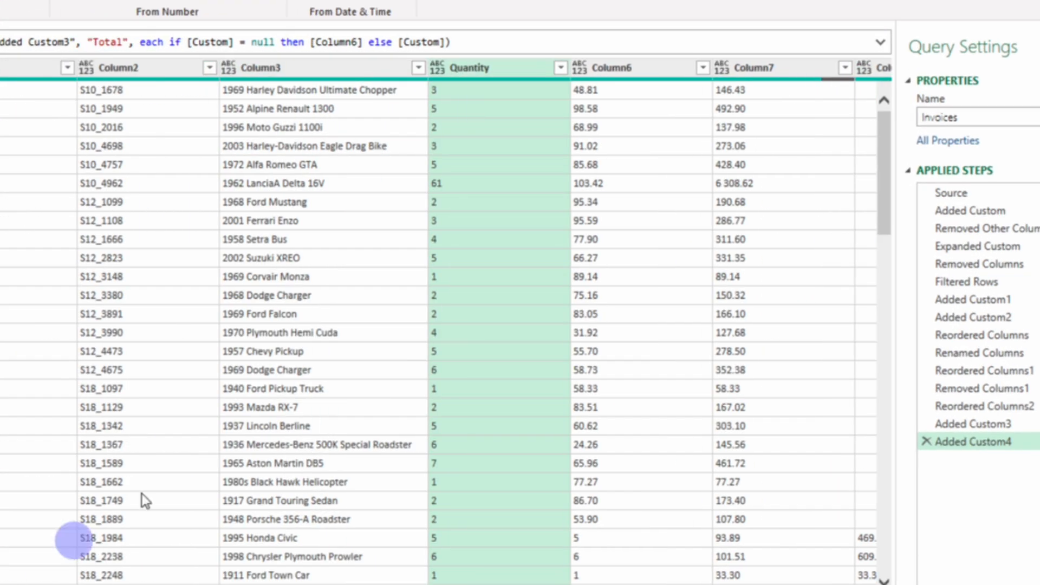
left_click(271, 67, "ctrl")
left_click(135, 68, "ctrl")
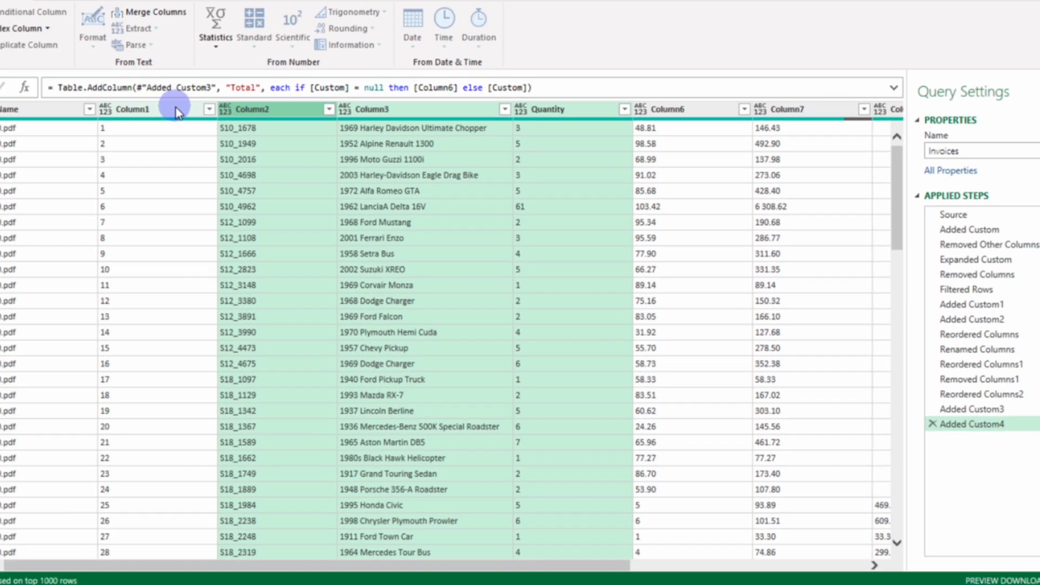
left_click(22, 68, "ctrl")
left_click(120, 110, "ctrl")
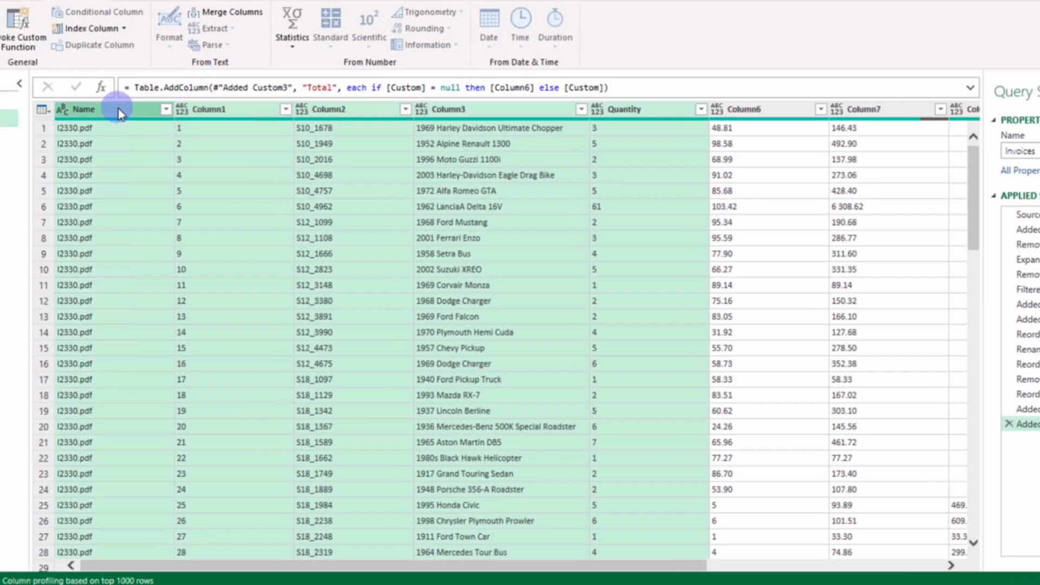
right_click(120, 112)
left_click(147, 153)
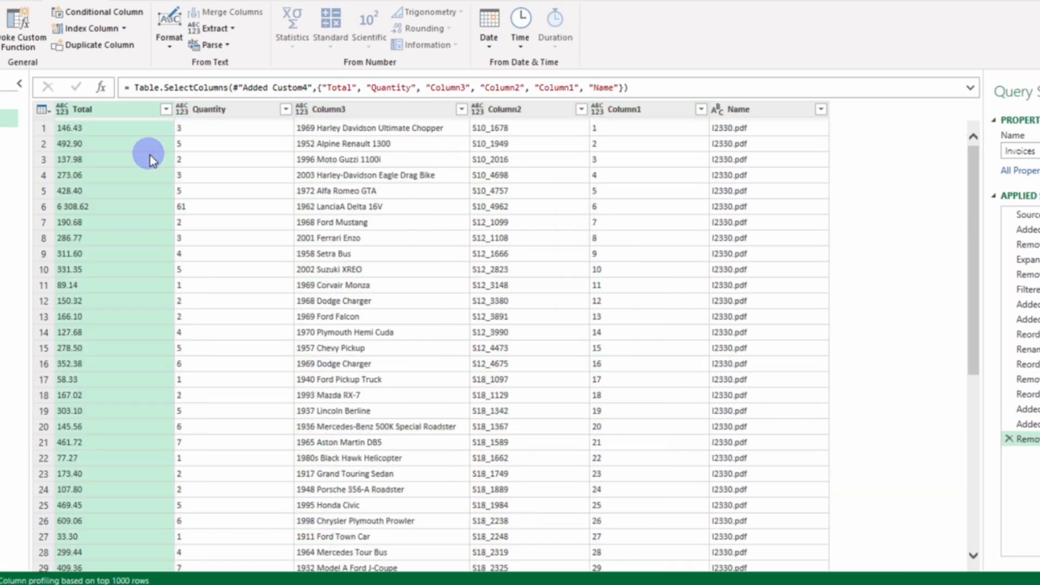
scroll(656, 205, "down", 6)
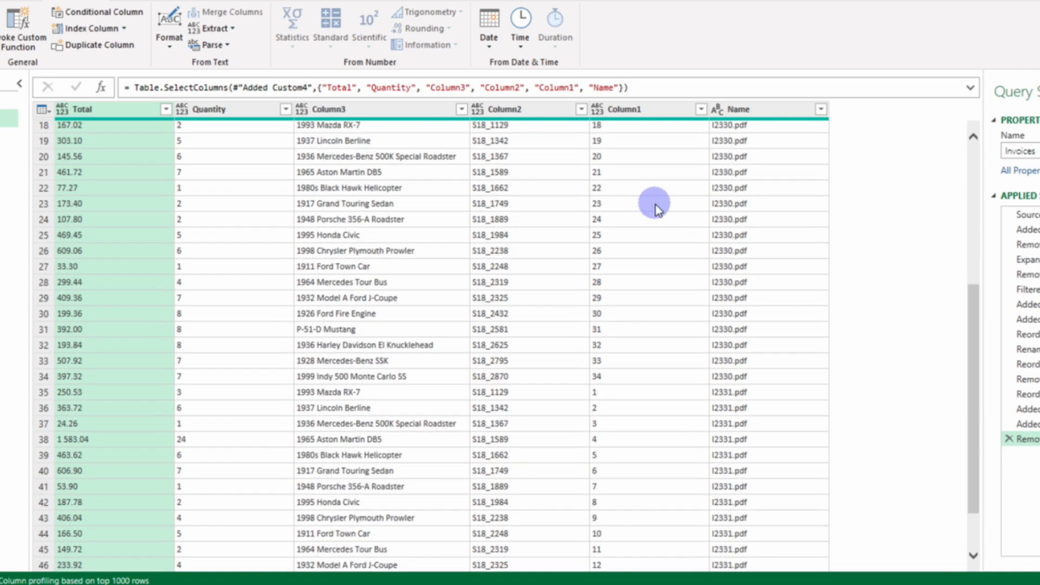
scroll(655, 205, "up", 6)
left_click(308, 160)
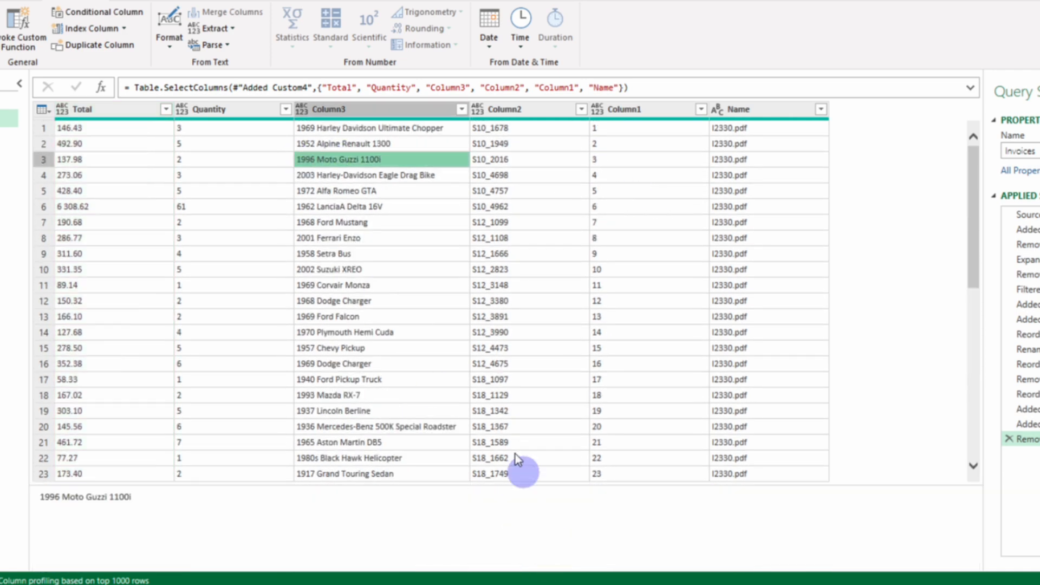
Step: Reorder the table columns to Name, Column1, Column2, Column3, Quantity, Total
left_click_drag(235, 109, 840, 138)
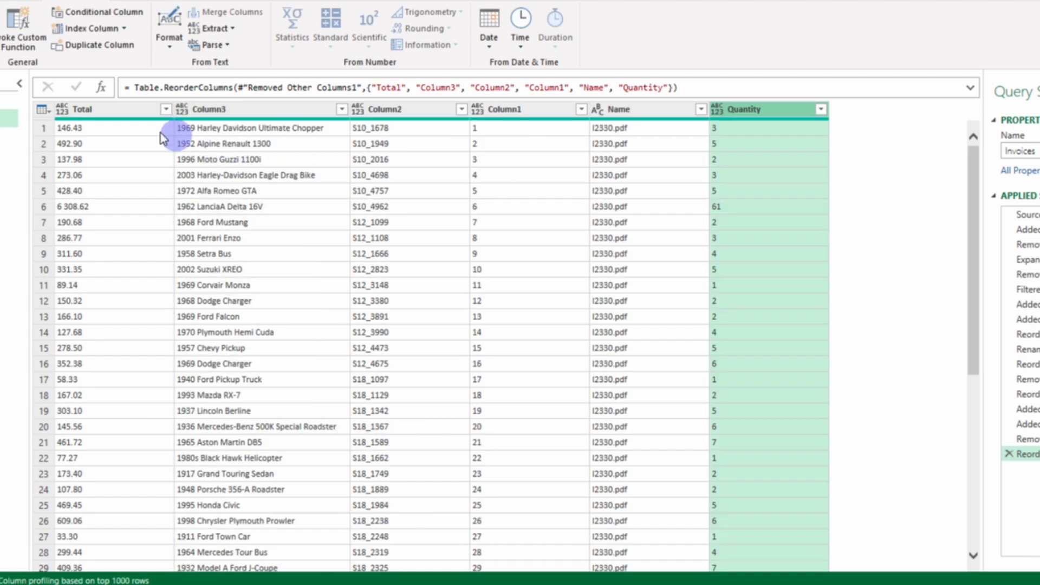
left_click_drag(135, 109, 871, 144)
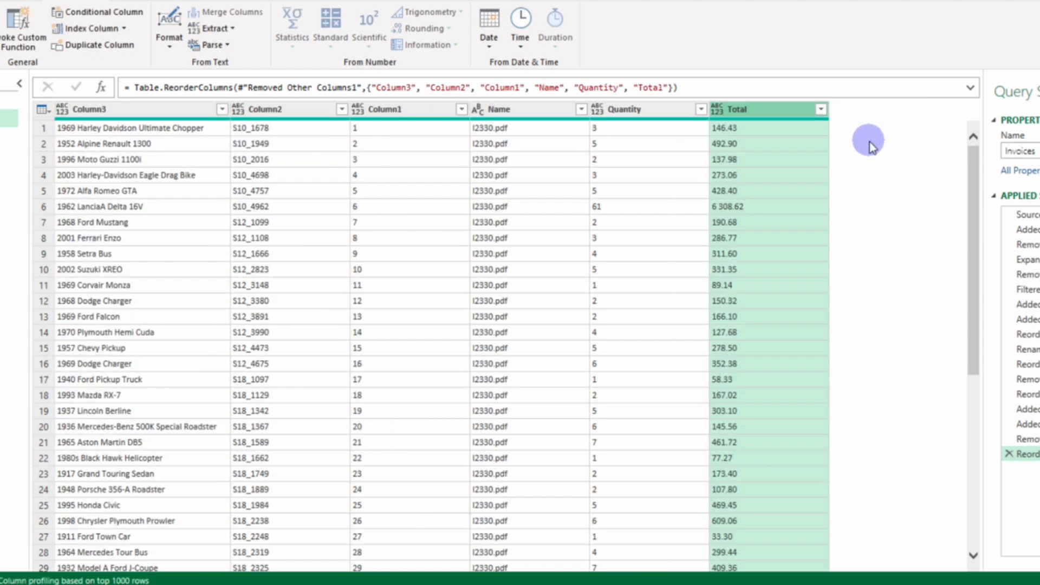
left_click_drag(162, 112, 625, 127)
left_click_drag(105, 114, 426, 128)
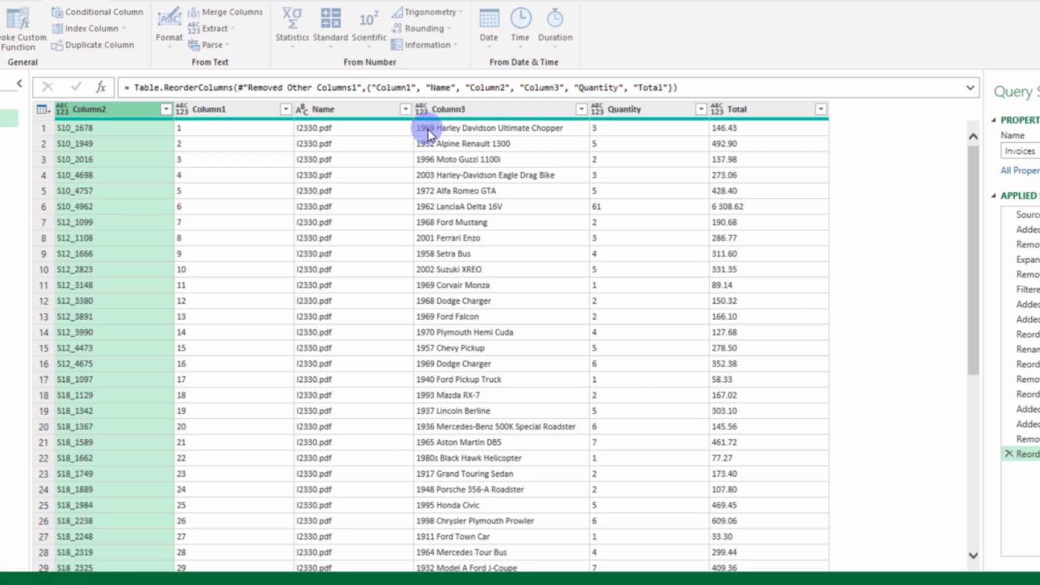
left_click_drag(214, 111, 92, 115)
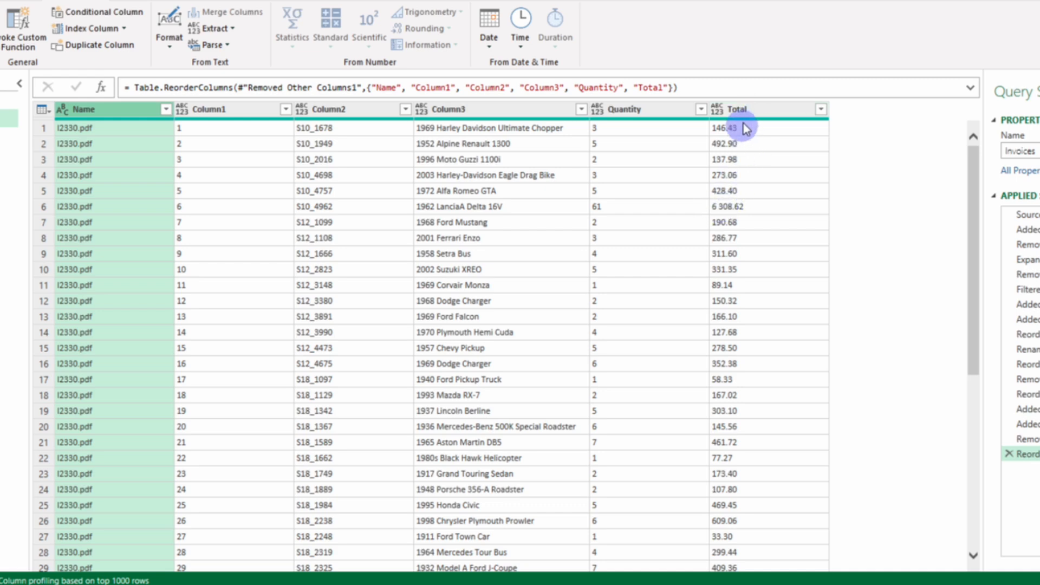
Step: Try to convert the Quantity and Total columns to decimal numbers, and delete that type-change step
left_click(667, 109)
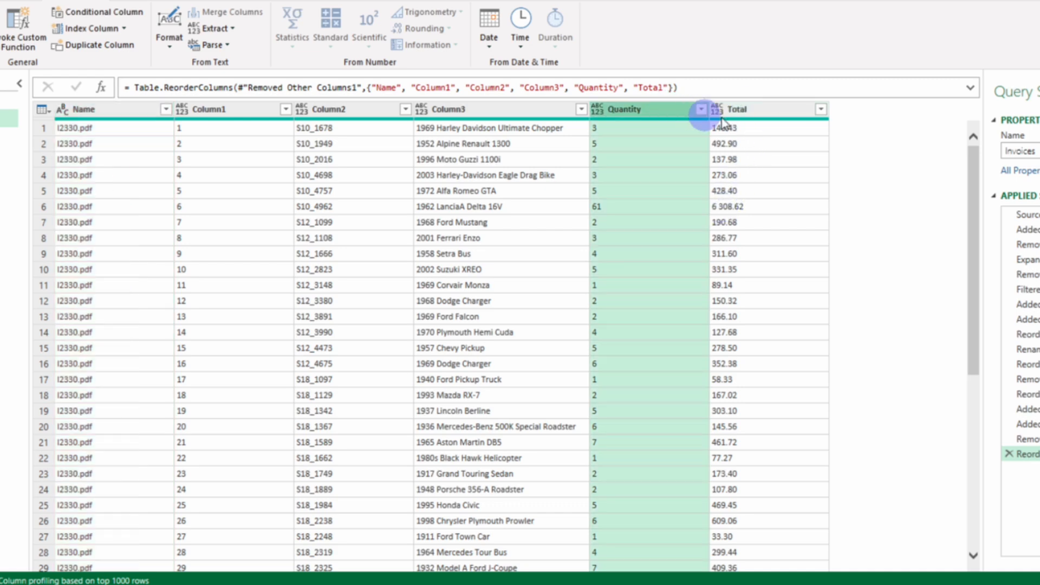
left_click(751, 113, "ctrl")
right_click(751, 113)
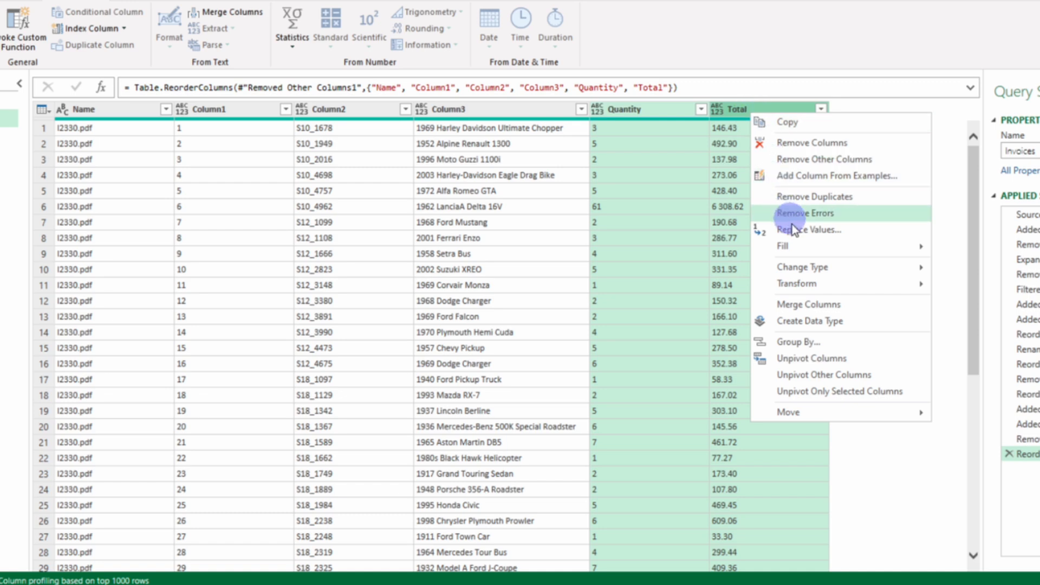
mouse_move(800, 266)
left_click(974, 269)
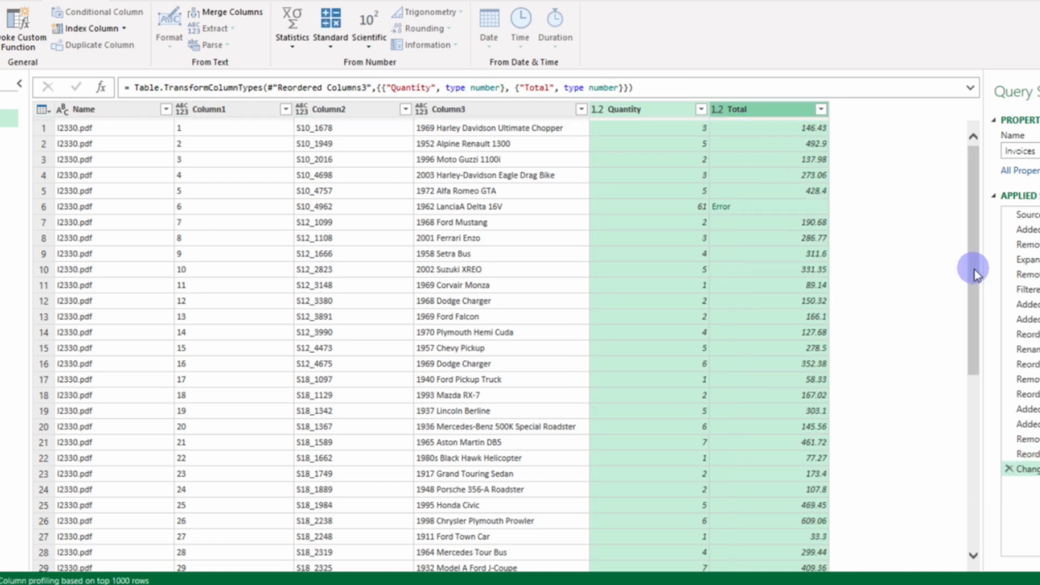
left_click(1009, 469)
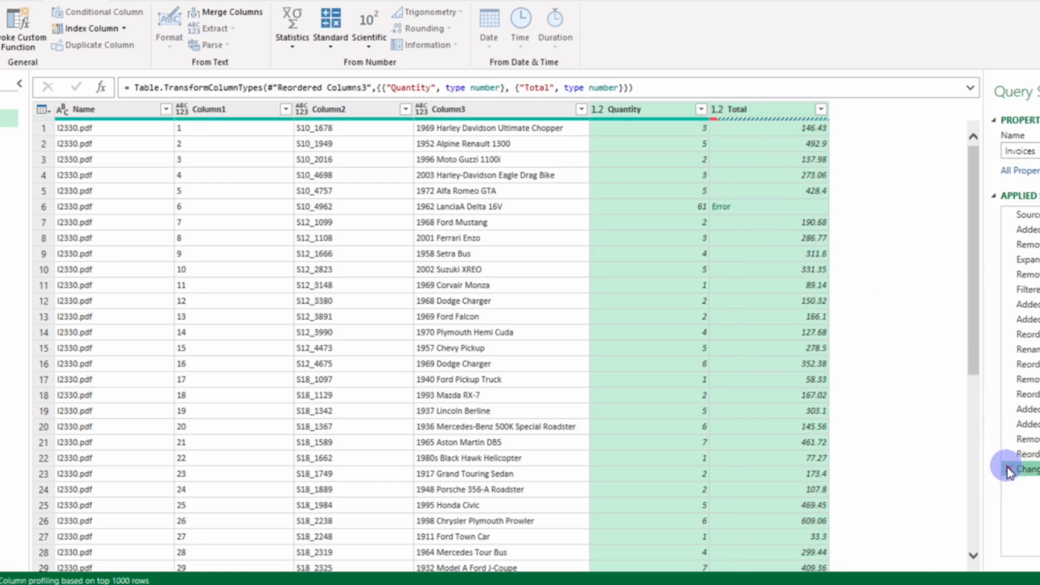
Step: Replace spaces with nothing in the Total column and convert Quantity and Total to decimal numbers
right_click(740, 112)
left_click(806, 289)
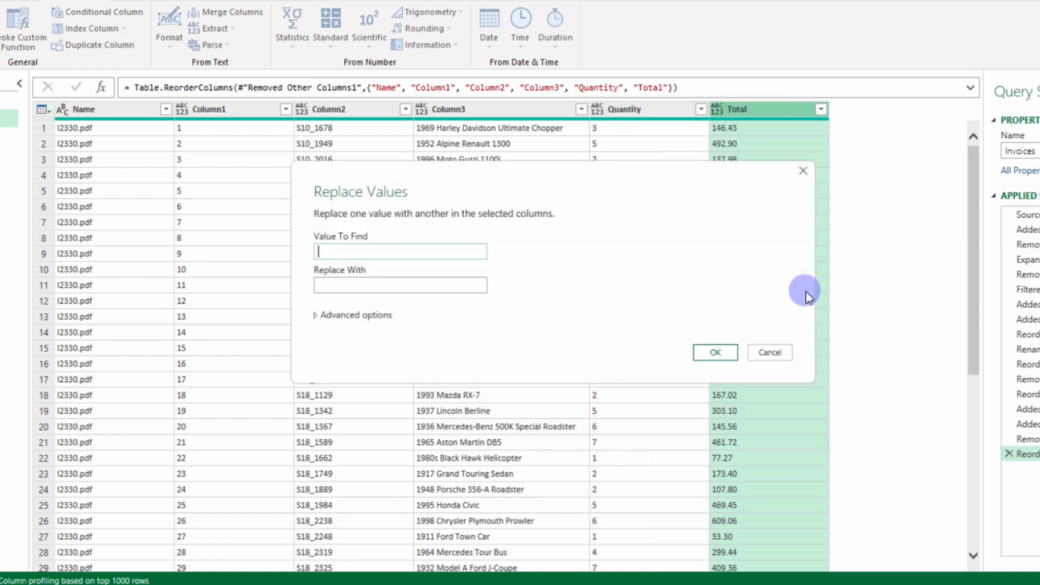
left_click(712, 352)
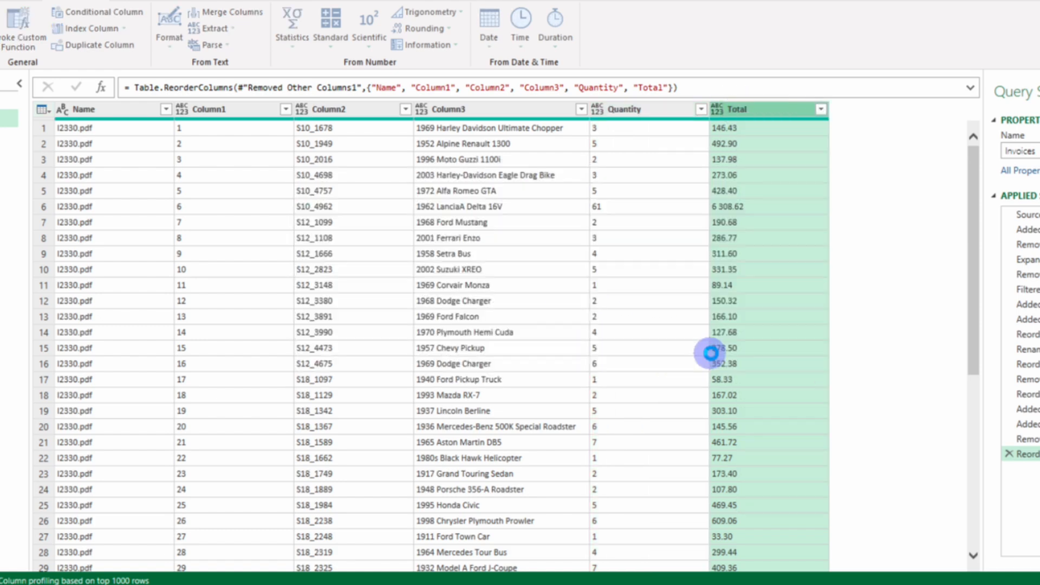
right_click(654, 114)
mouse_move(715, 269)
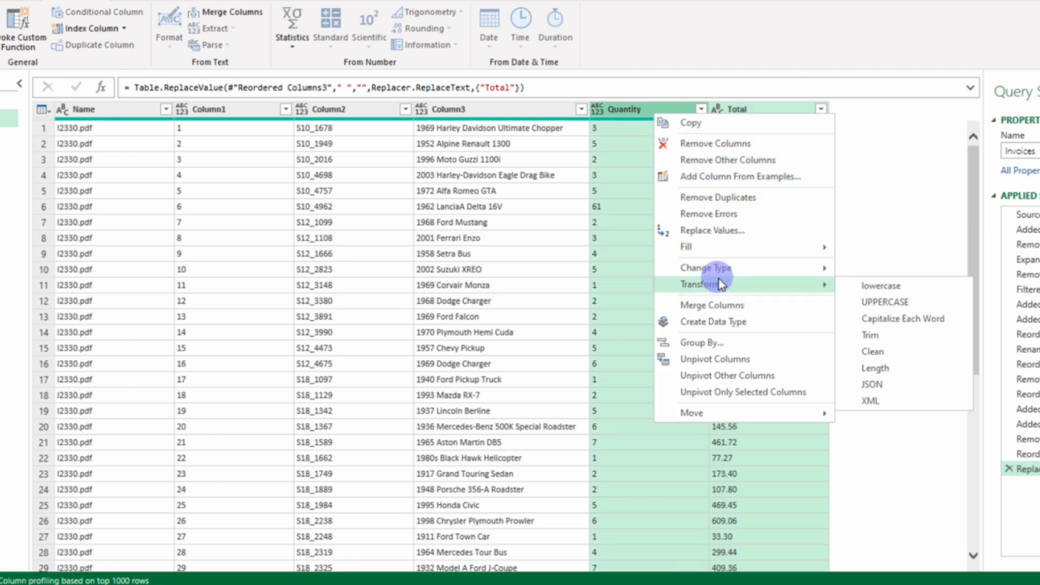
left_click(867, 269)
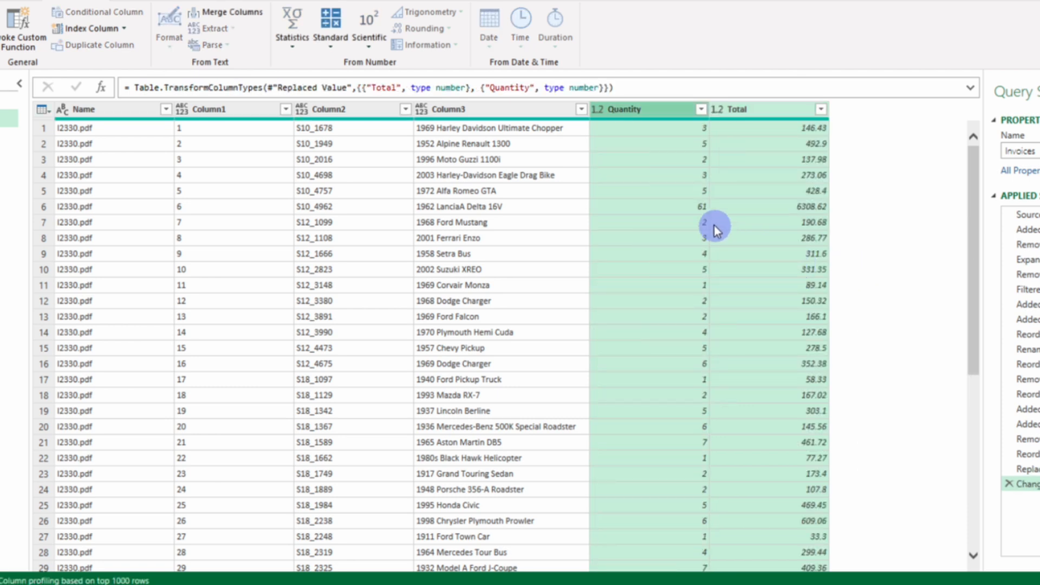
Step: Rename Column3 as Product name and Column2 as Product code
left_click(475, 106)
right_click(474, 106)
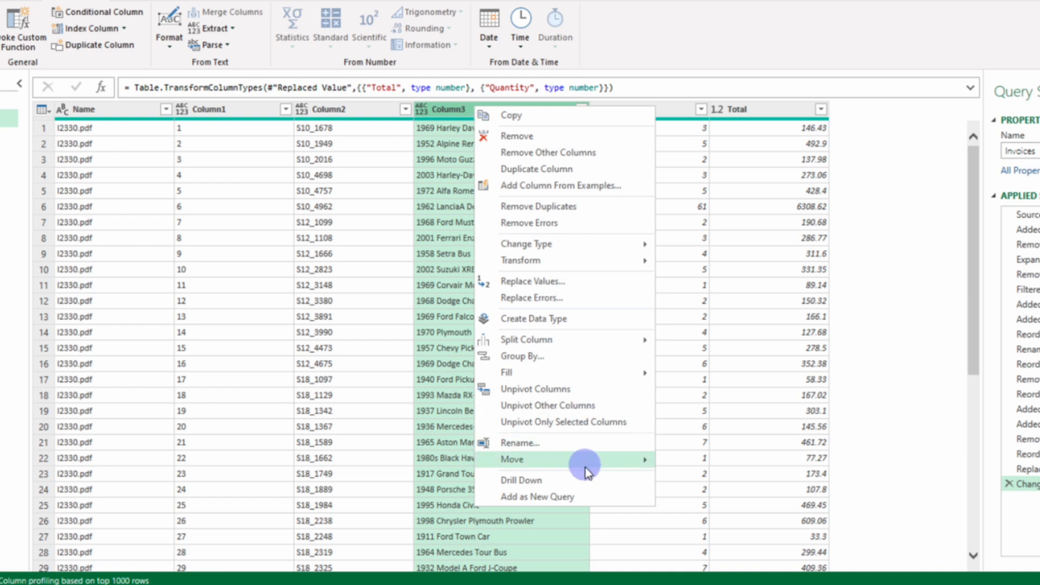
left_click(577, 449)
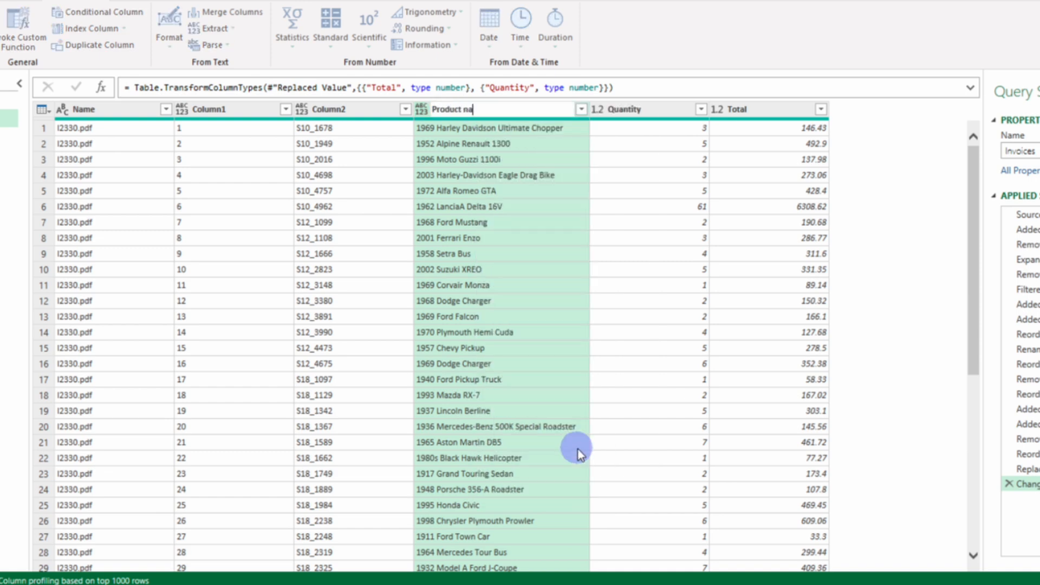
type("Product name")
left_click(328, 109)
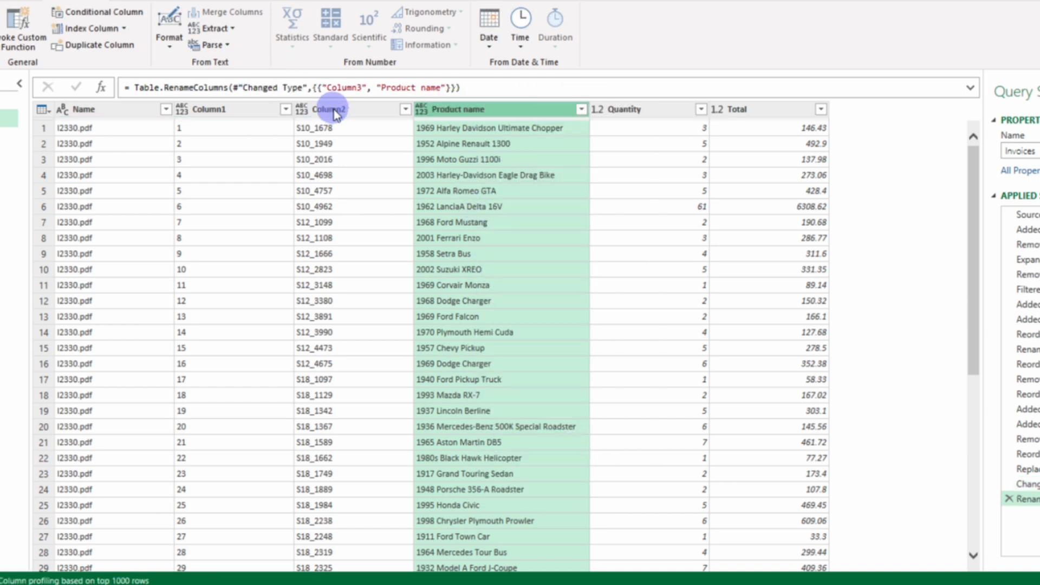
right_click(335, 111)
left_click(389, 446)
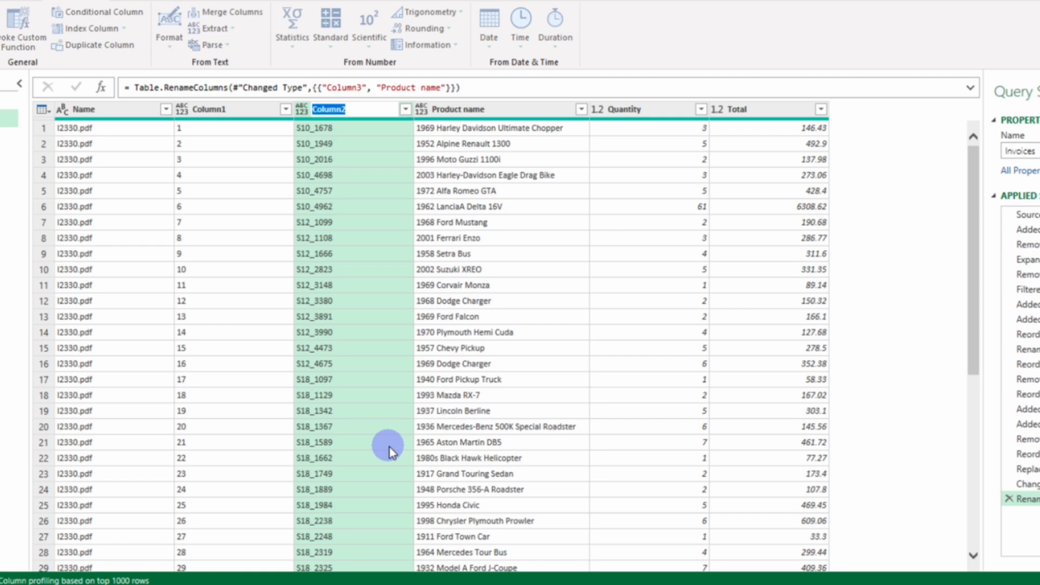
type("Product code")
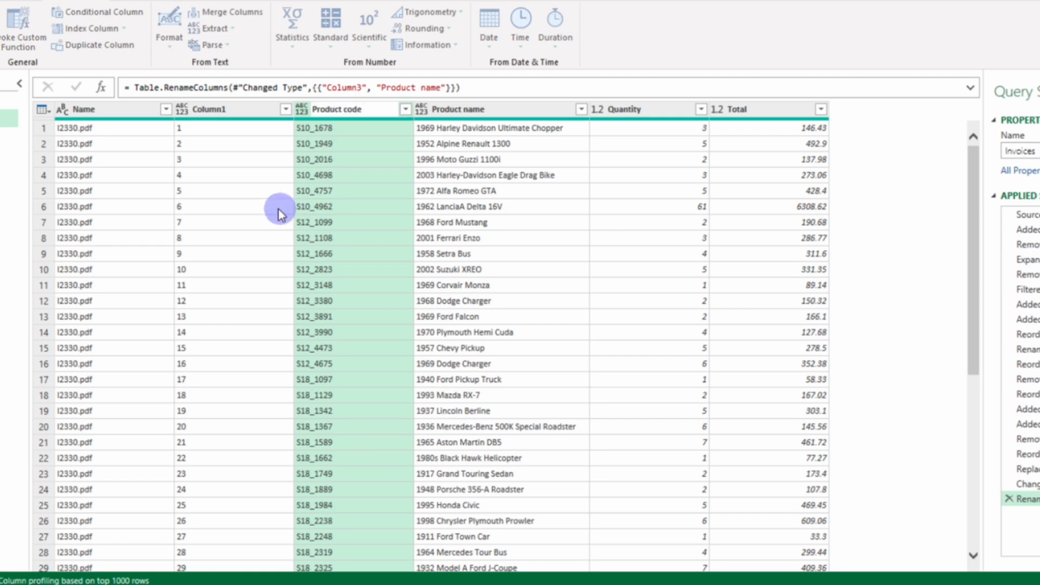
key("Return")
Step: Rename Column1 as Pos. no. and the Name column as Invoice
right_click(223, 114)
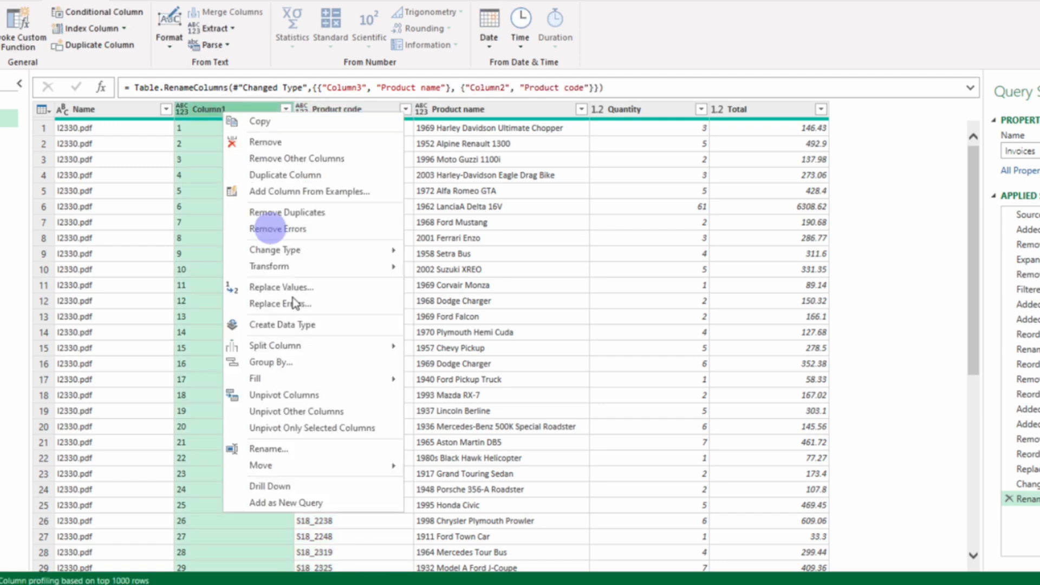
left_click(304, 453)
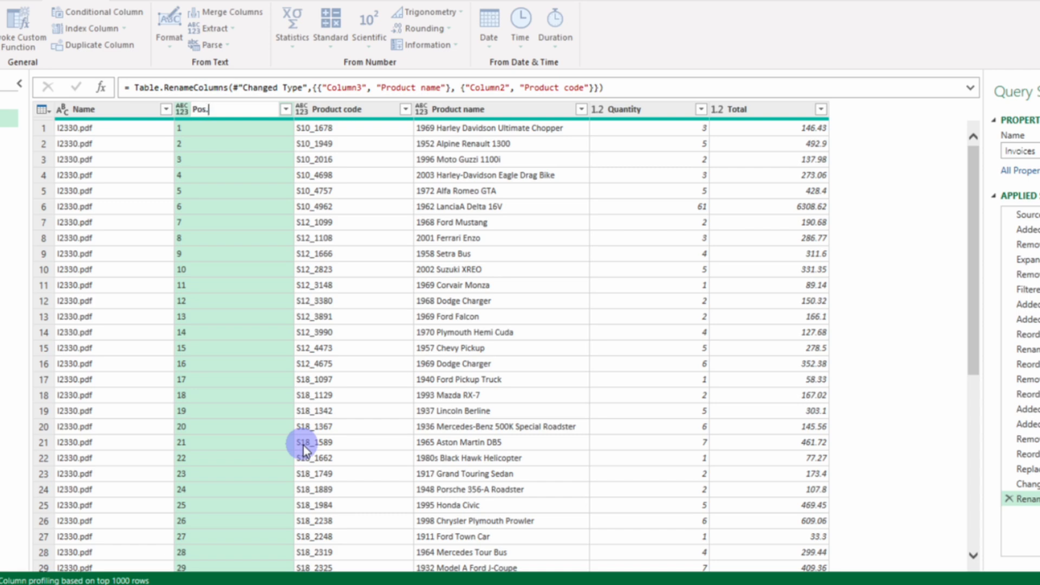
type("Pos. no.")
key("Return")
right_click(100, 115)
left_click(149, 443)
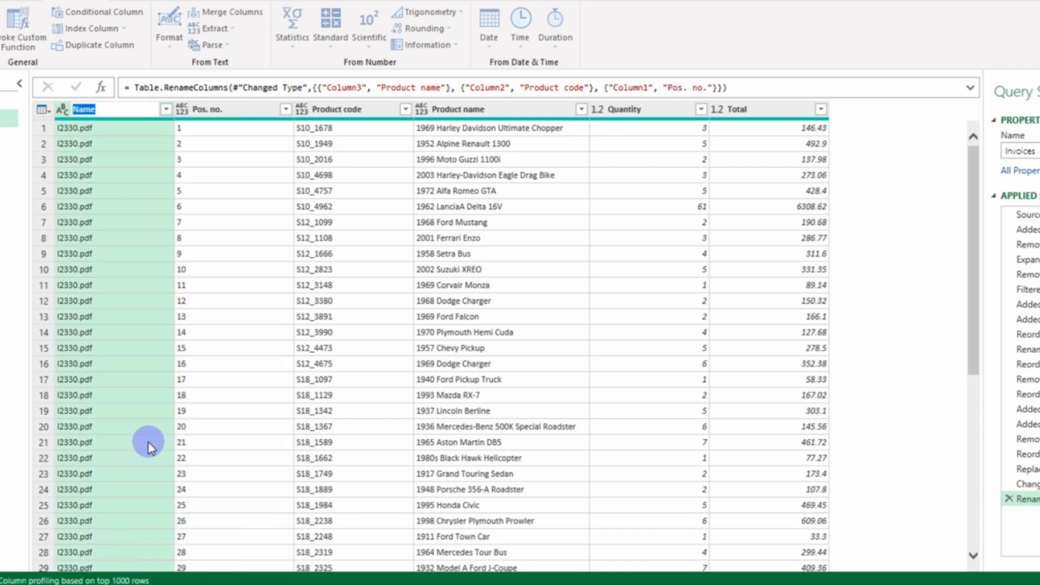
type("Invoice")
key("Return")
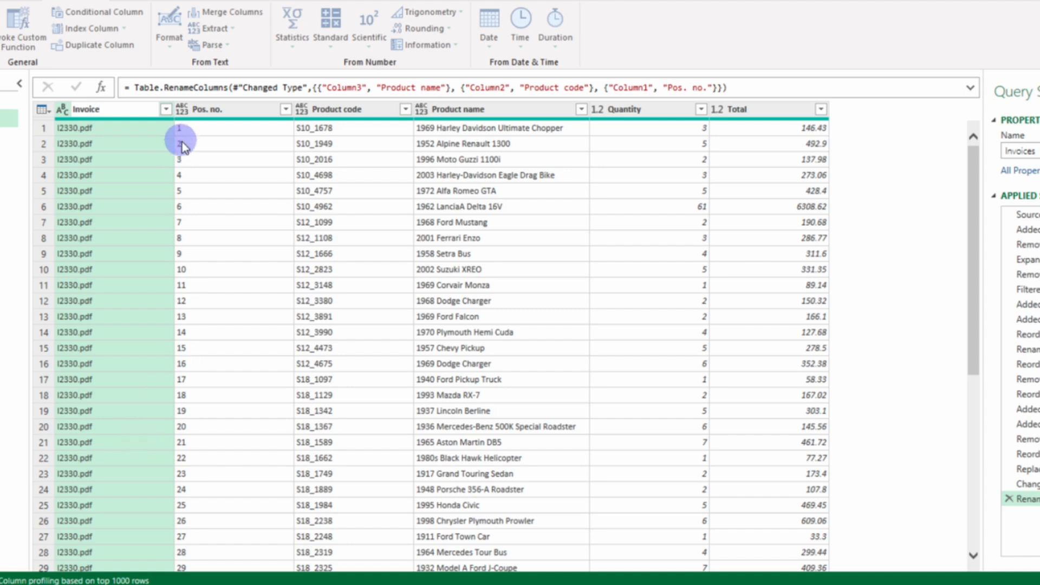
Step: Replace .pdf with nothing in the Invoice column
right_click(106, 113)
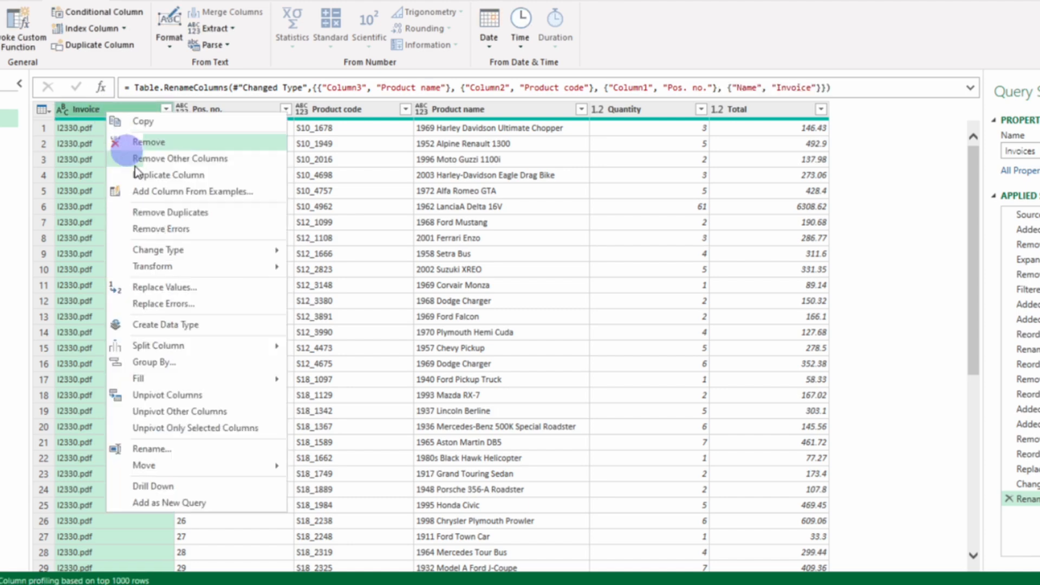
left_click(195, 290)
type(".pdf")
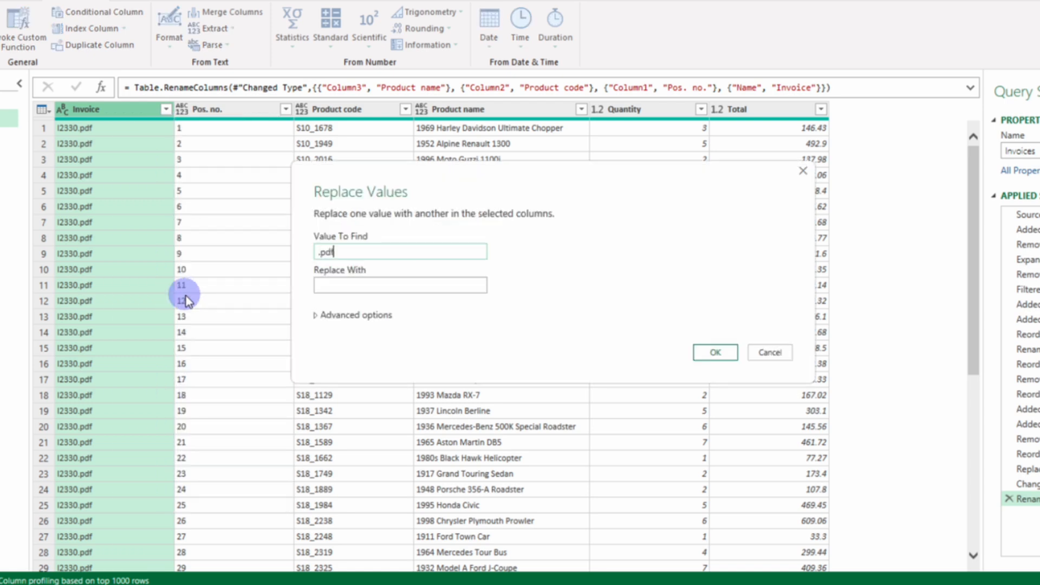
left_click(706, 355)
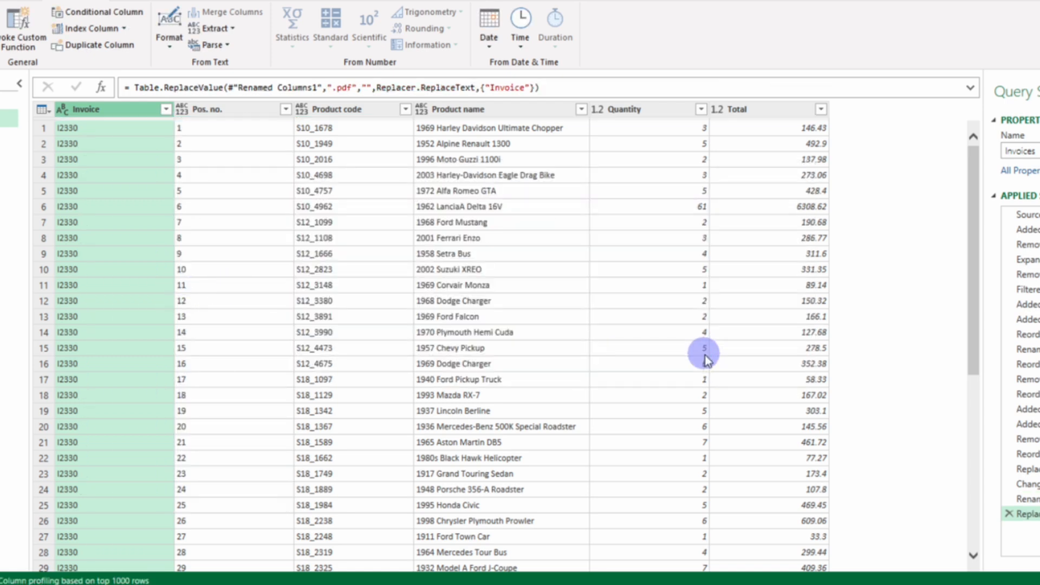
Step: Check the cleaned invoice rows, close the query editor and load the Invoices query into the workbook
scroll(456, 271, "down", 14)
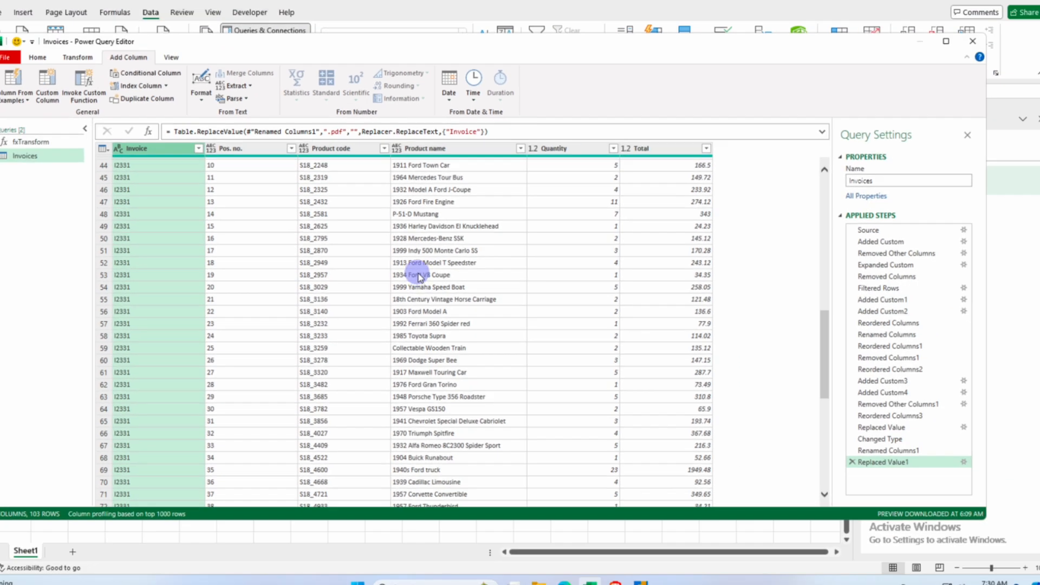
scroll(449, 273, "up", 14)
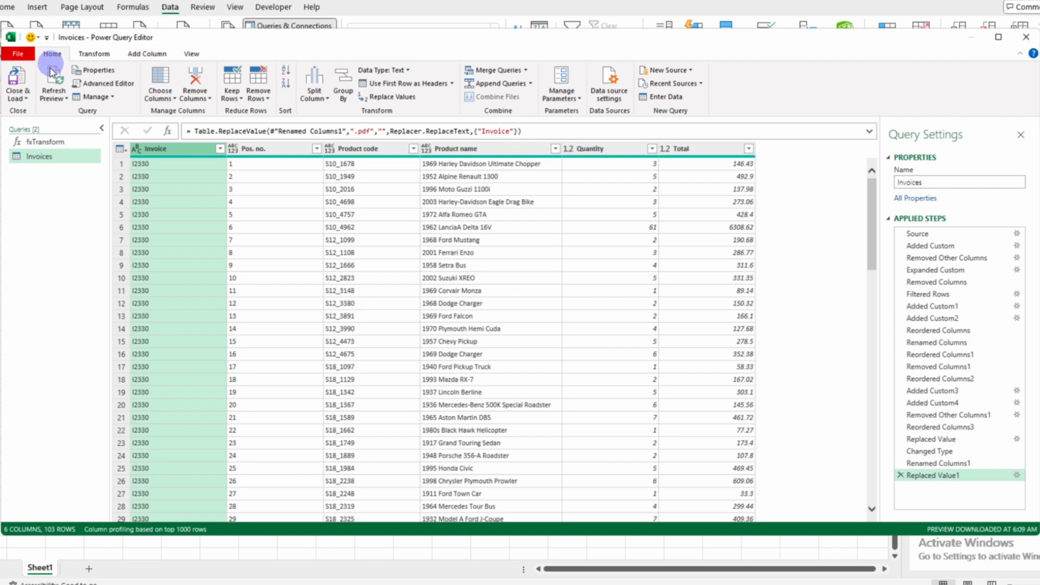
left_click(17, 79)
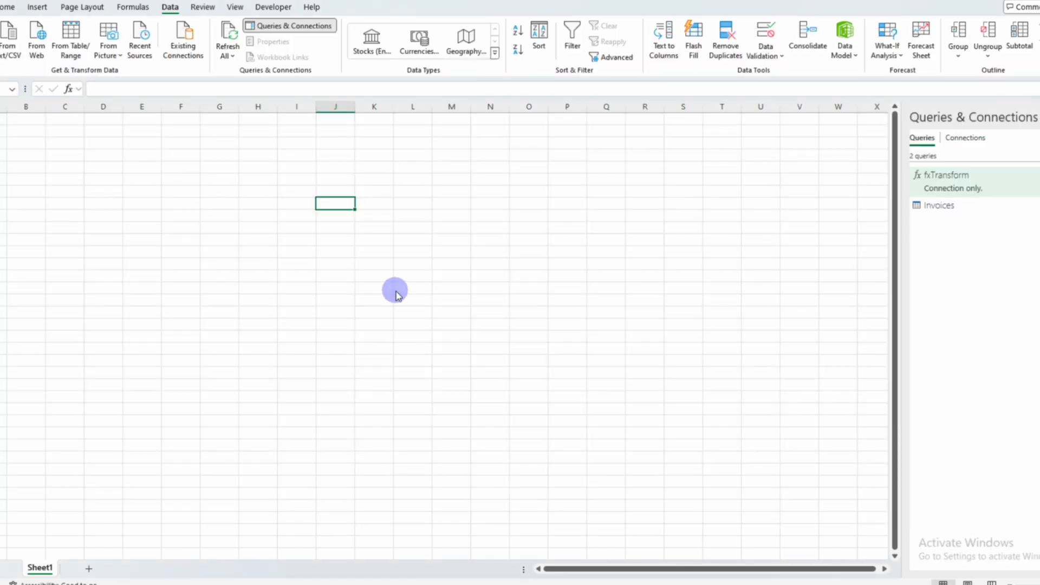